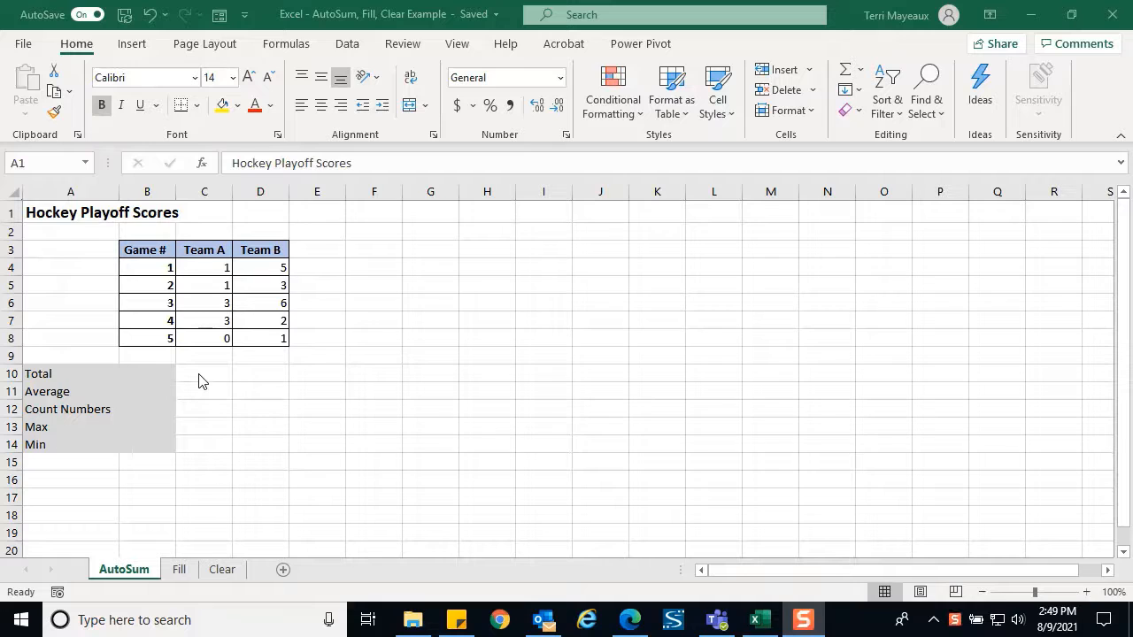
# Enter =SUM(C4:C8) in C10 with AutoSum, fixing the range so Team A's total shows 8
pyautogui.click(199, 374)
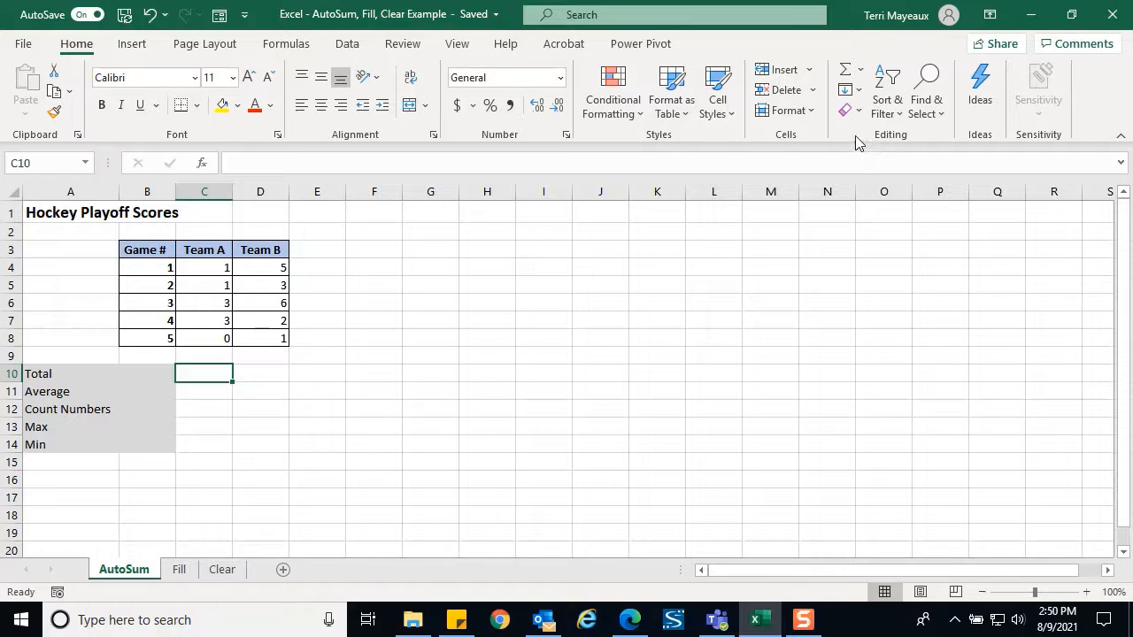
pyautogui.click(846, 76)
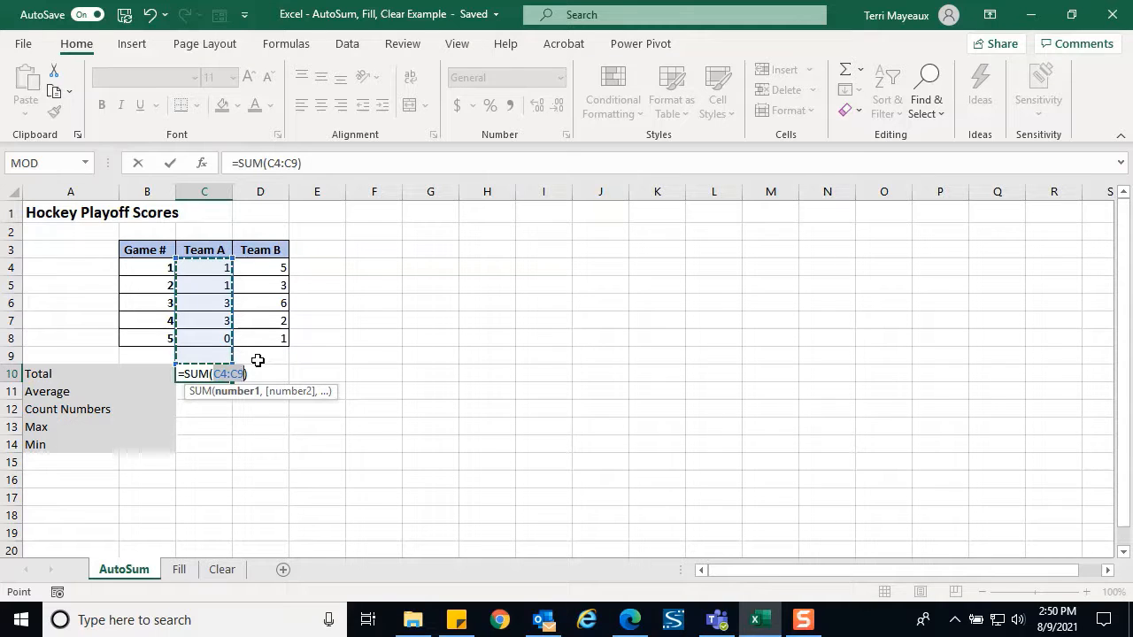
pyautogui.click(312, 163)
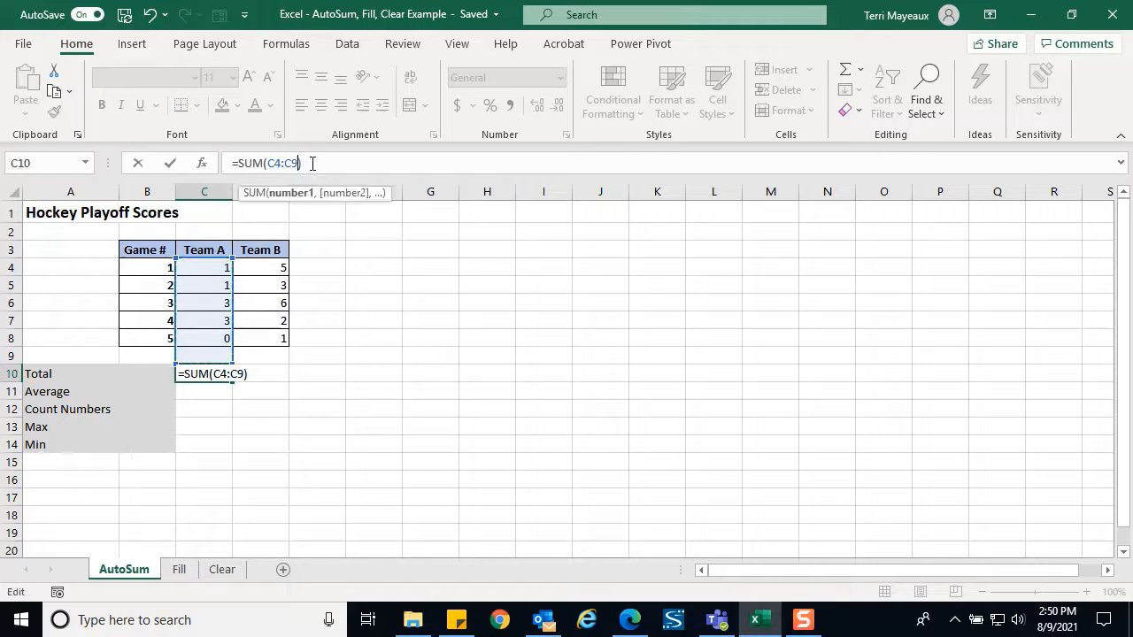
pyautogui.press('Left')
pyautogui.press('BackSpace')
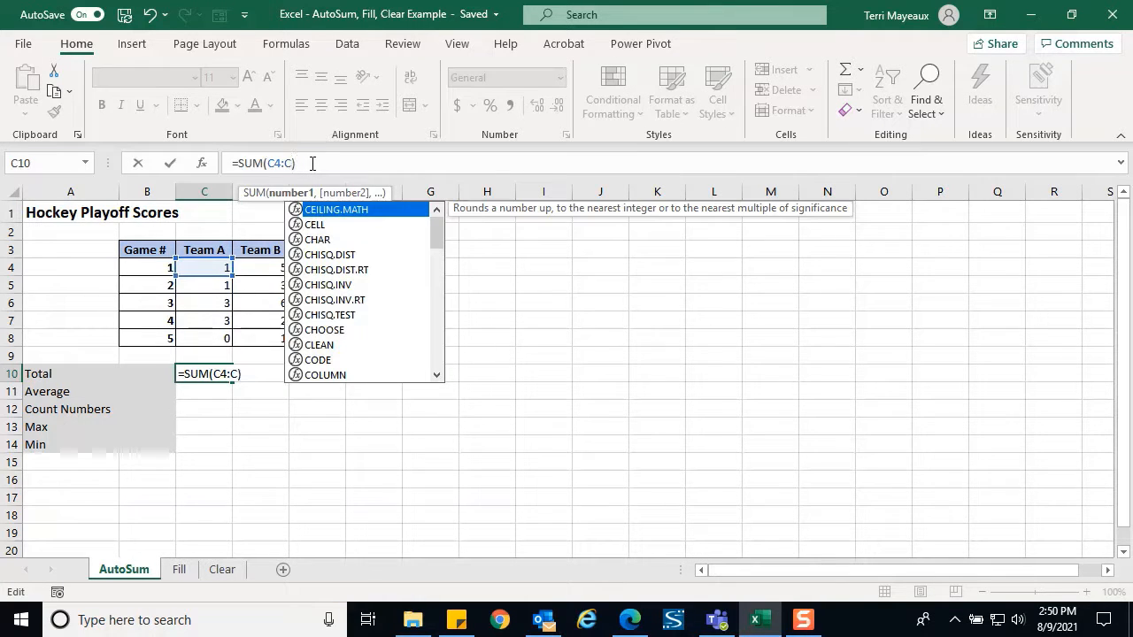
pyautogui.write('8')
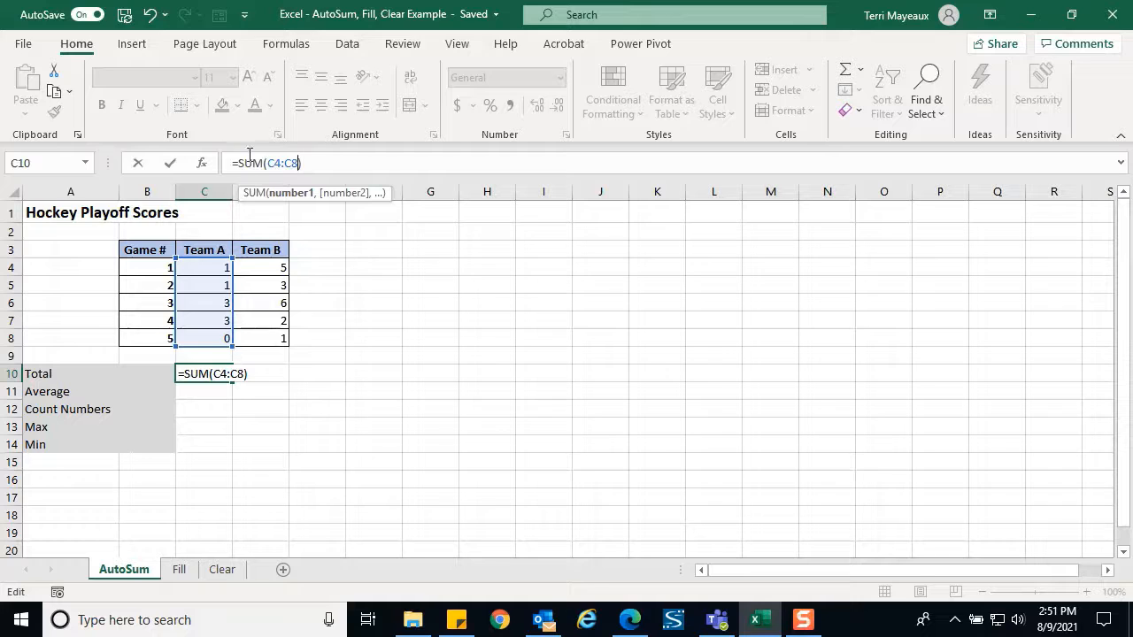
pyautogui.click(172, 166)
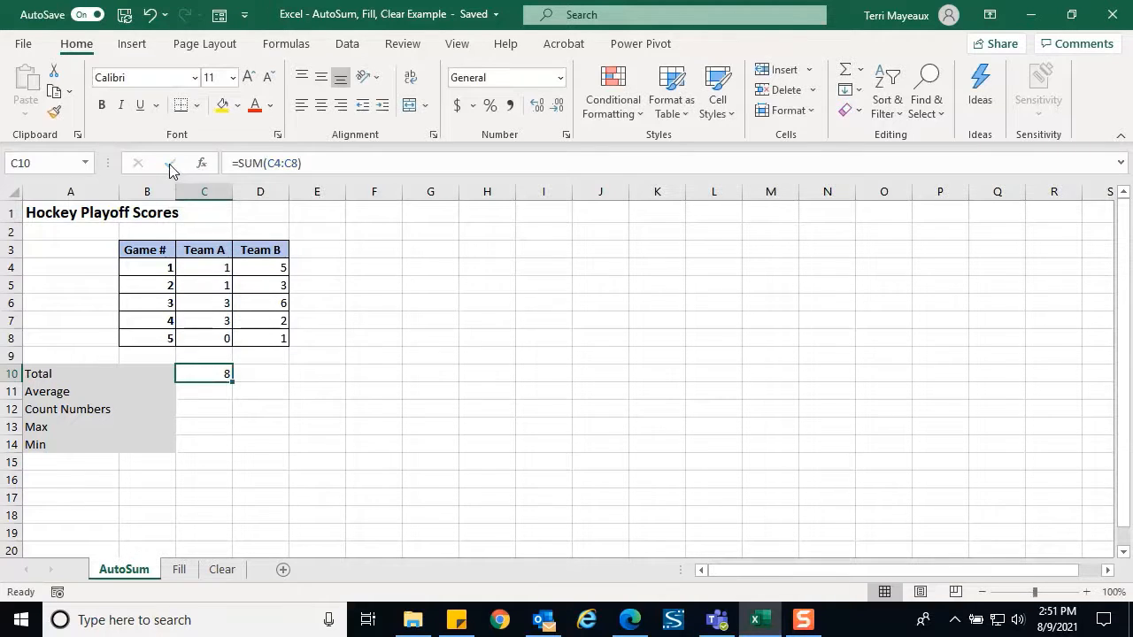
pyautogui.click(259, 373)
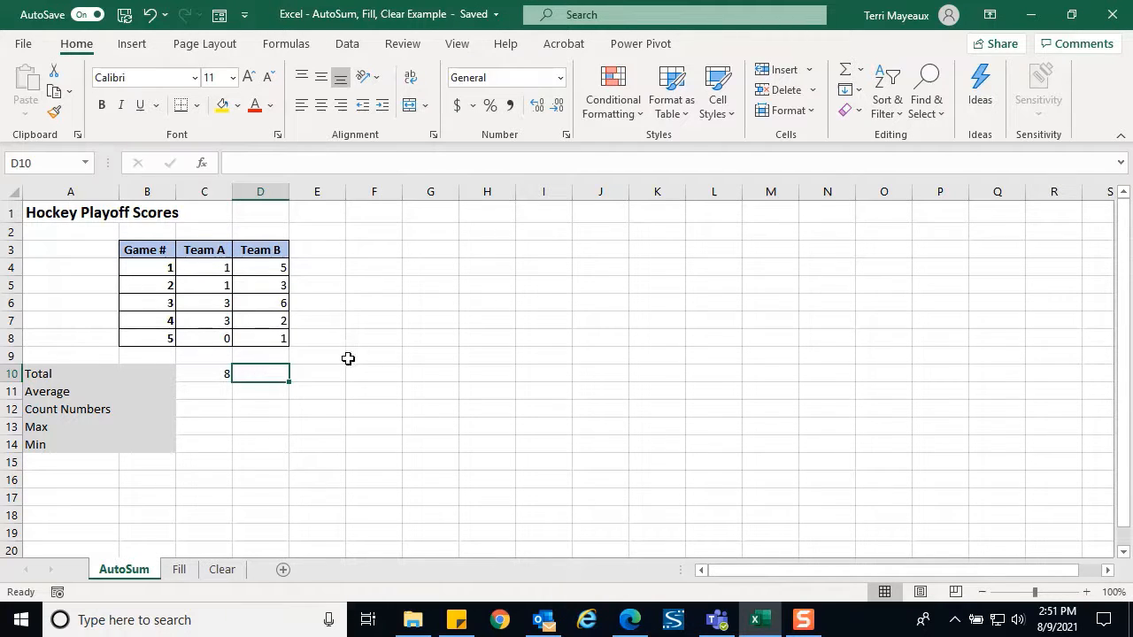
# Sum Team B's scores D4:D8 in D10 with AutoSum, giving a total of 17
pyautogui.click(844, 77)
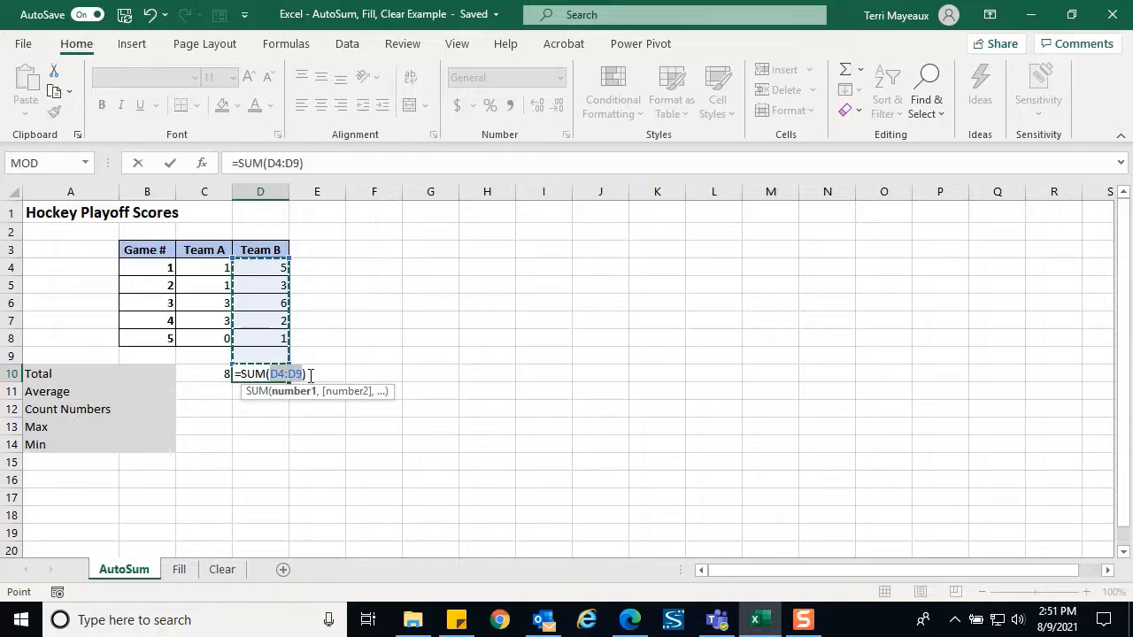
pyautogui.press('BackSpace')
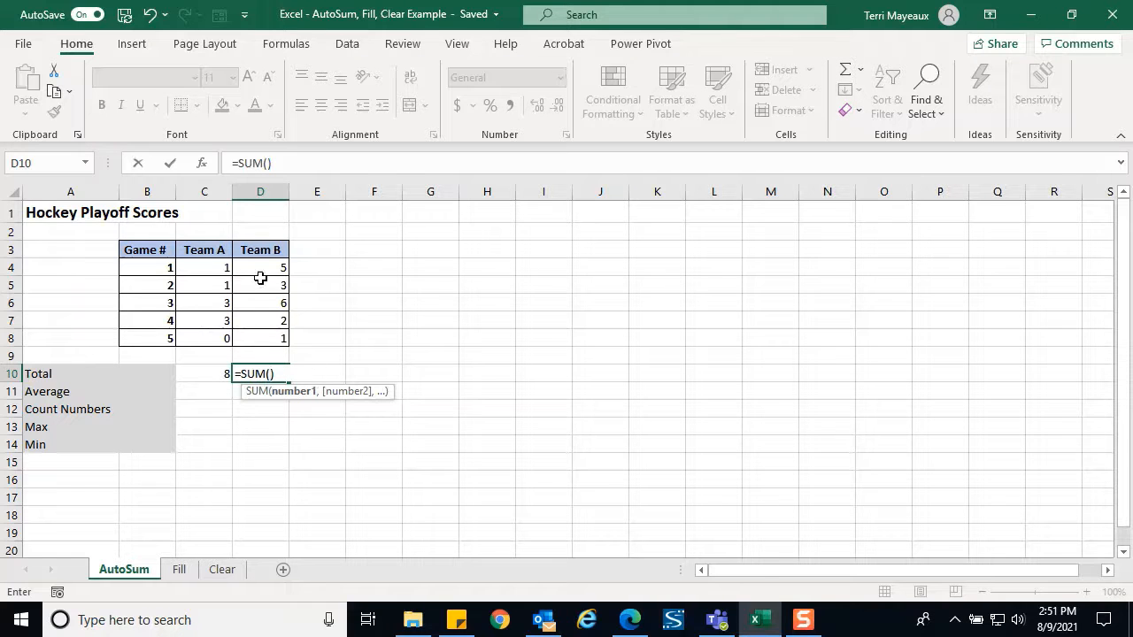
pyautogui.moveTo(261, 266); pyautogui.dragTo(260, 337)
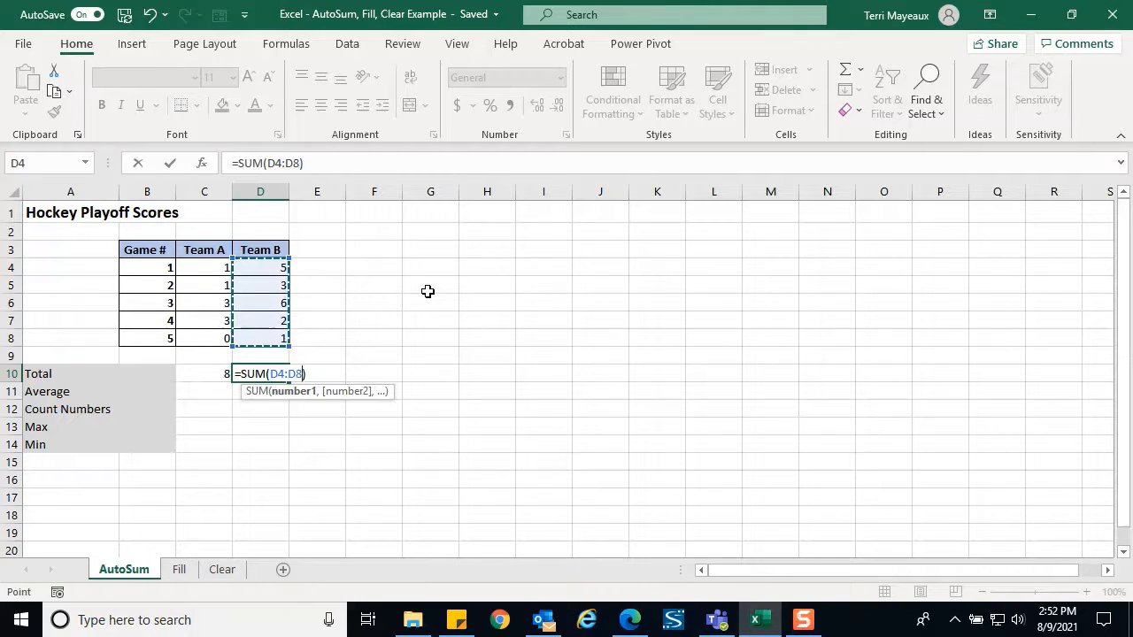
pyautogui.click(173, 170)
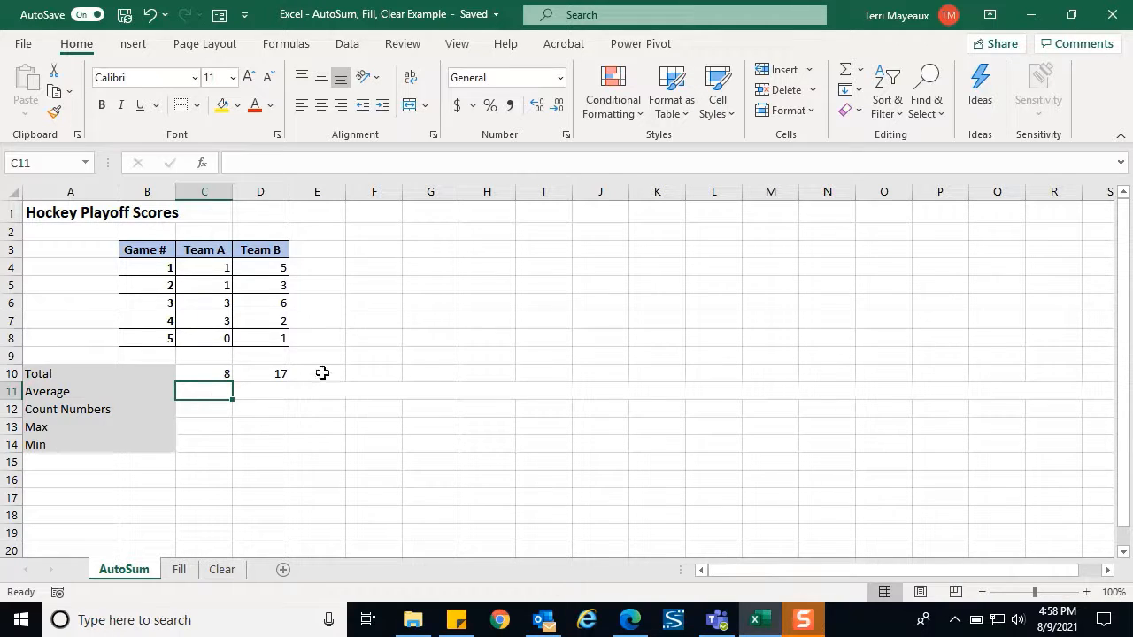
# Enter =AVERAGE(C4:C8) in C11 so Team A's average shows 1.6
pyautogui.click(861, 75)
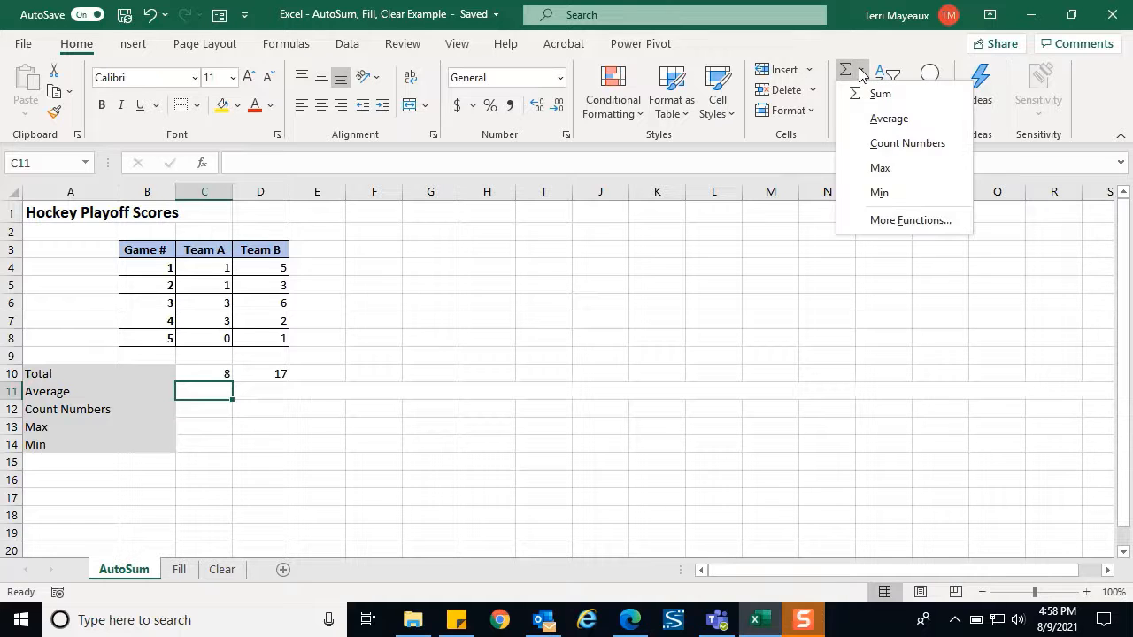
pyautogui.click(883, 120)
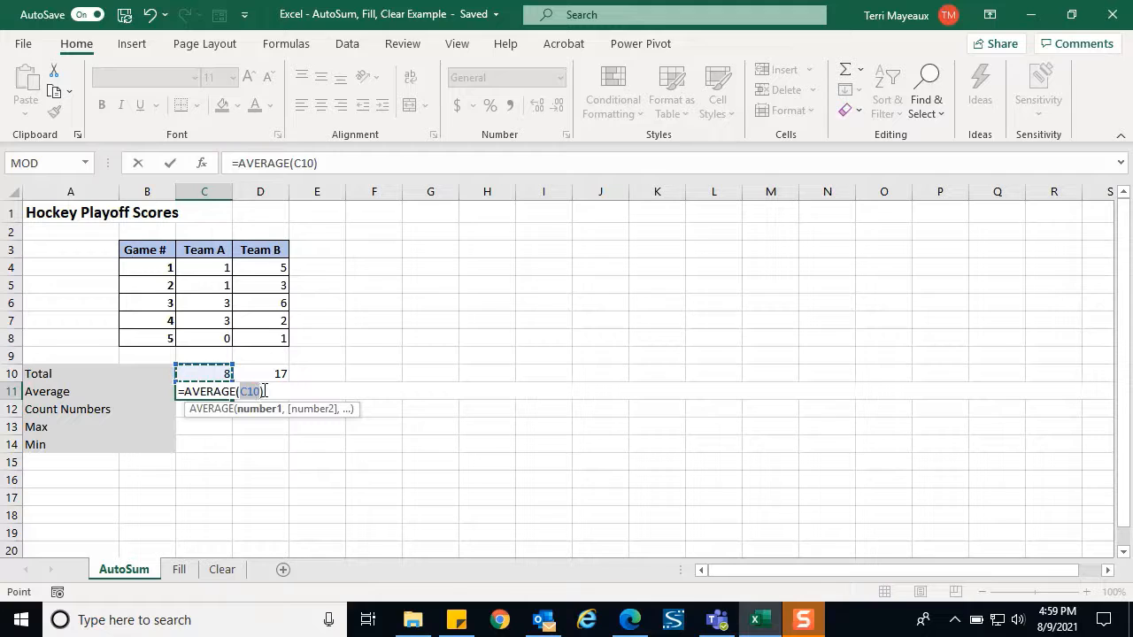
pyautogui.press('BackSpace')
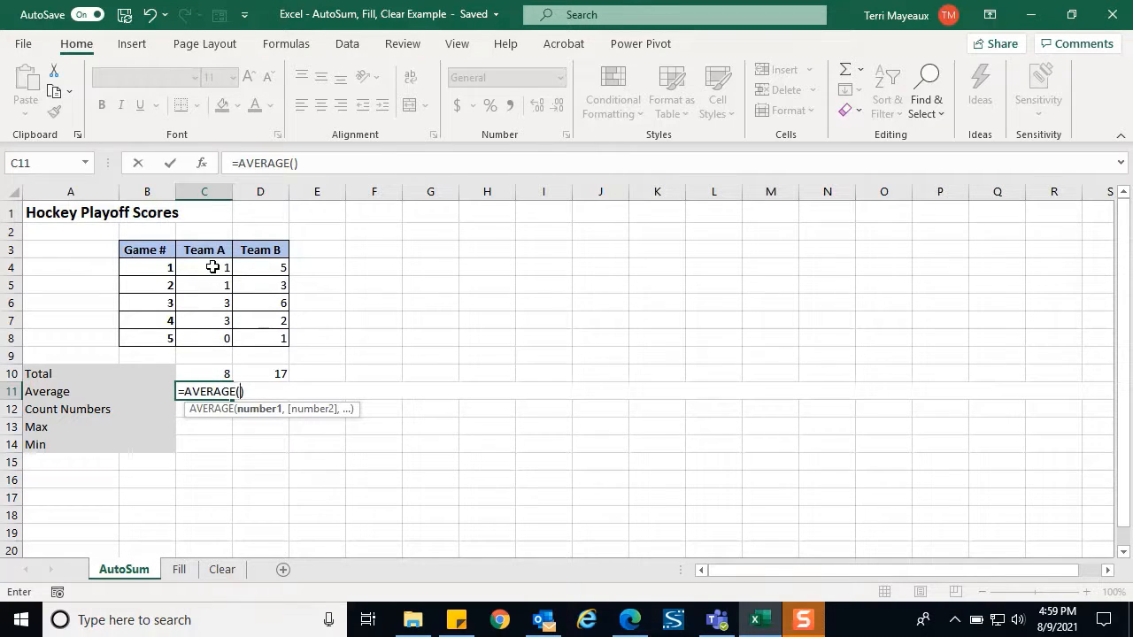
pyautogui.moveTo(212, 266); pyautogui.dragTo(223, 331)
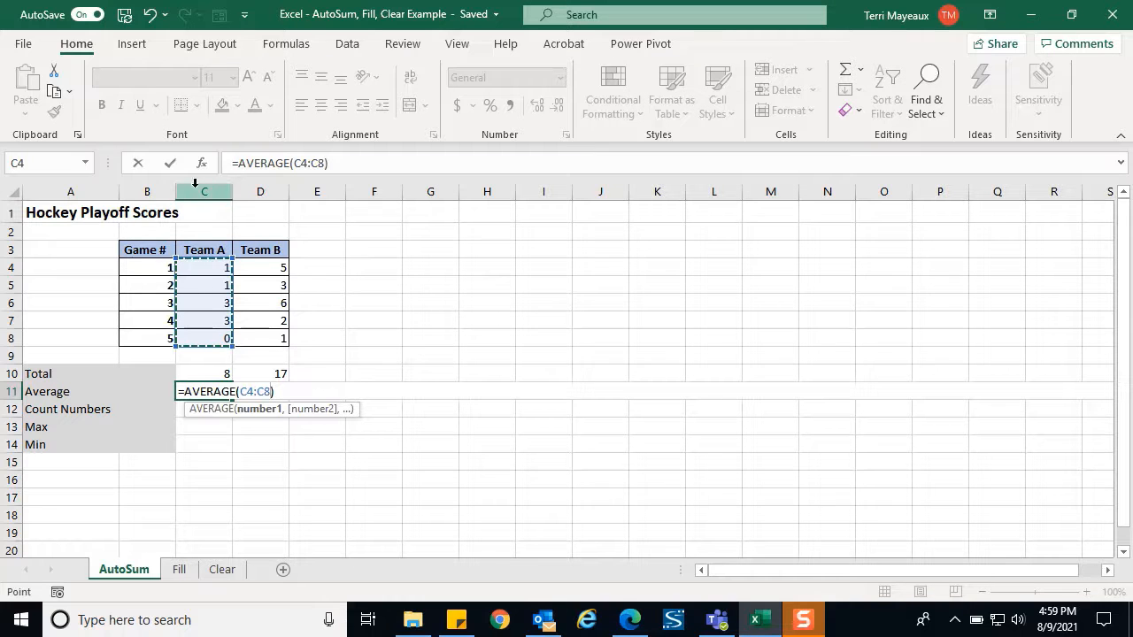
pyautogui.click(169, 163)
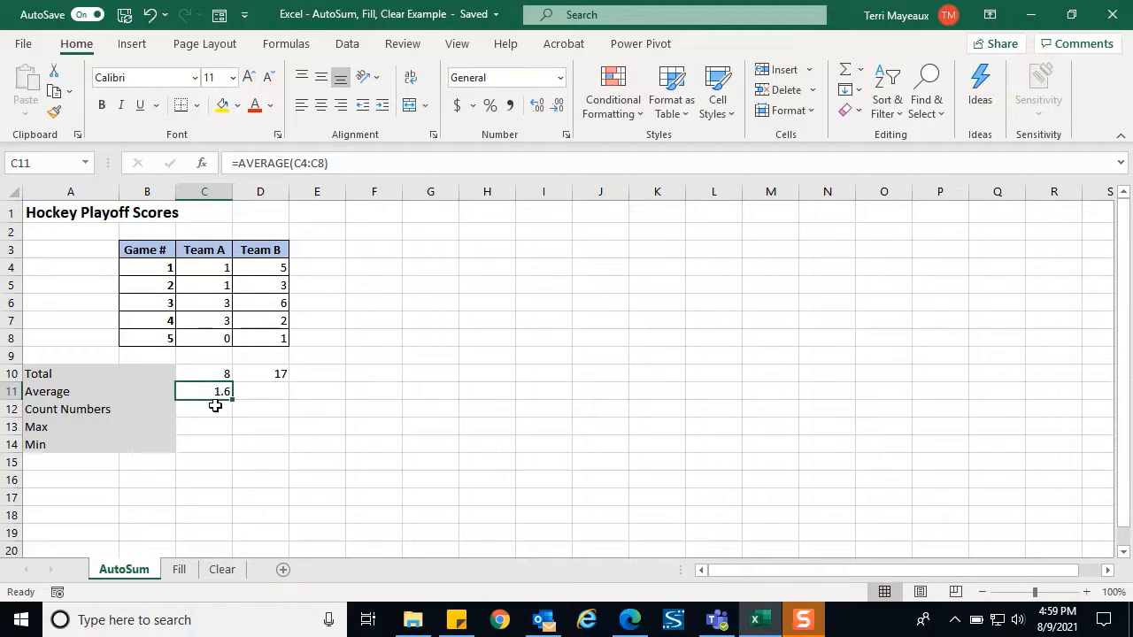
pyautogui.click(270, 392)
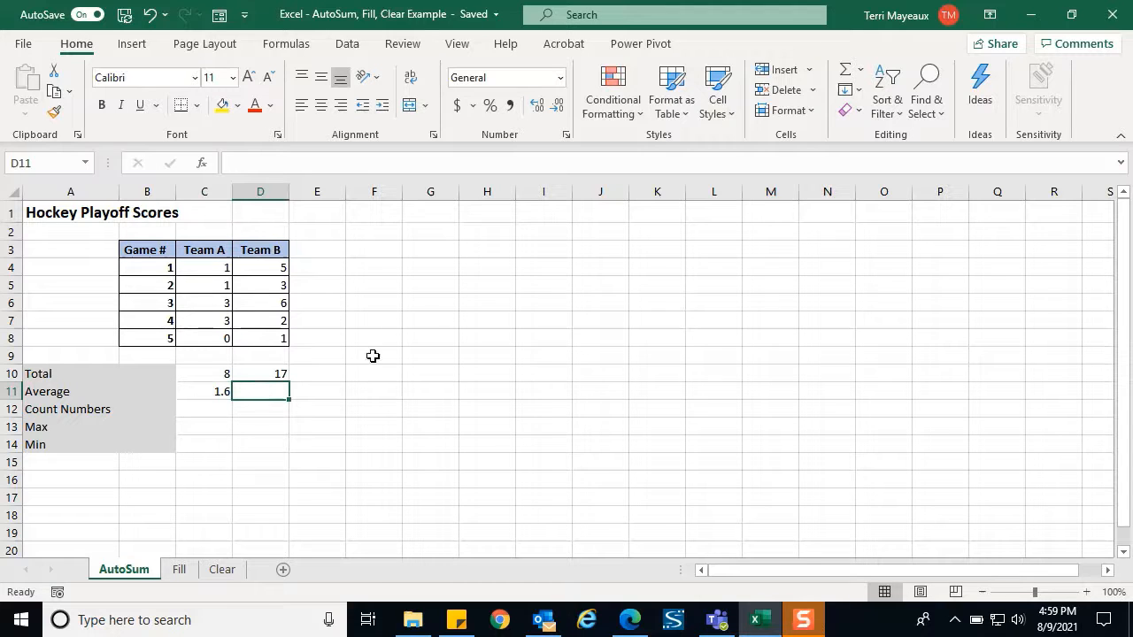
# Average Team B's scores D4:D8 in D11 with AutoSum, showing 3.4
pyautogui.click(860, 70)
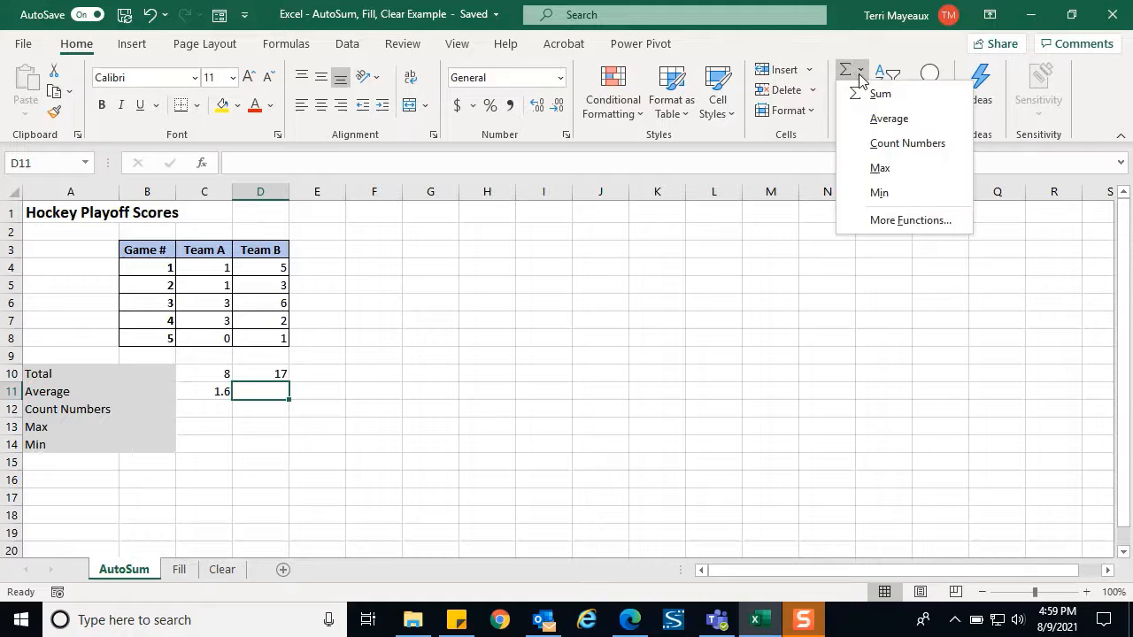
pyautogui.click(889, 119)
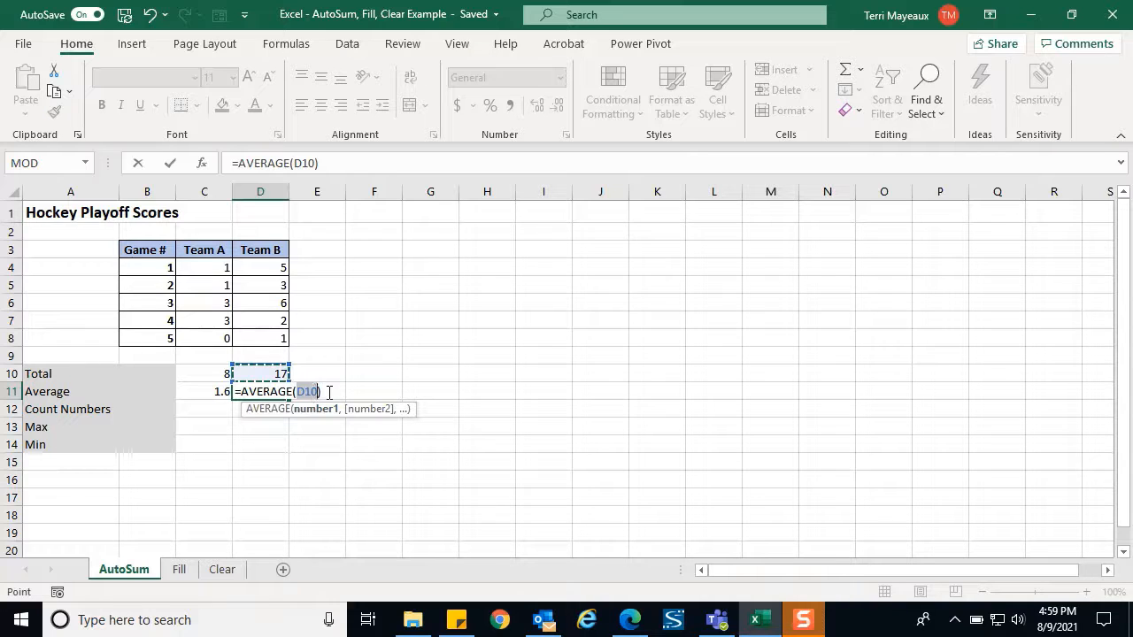
pyautogui.press('BackSpace')
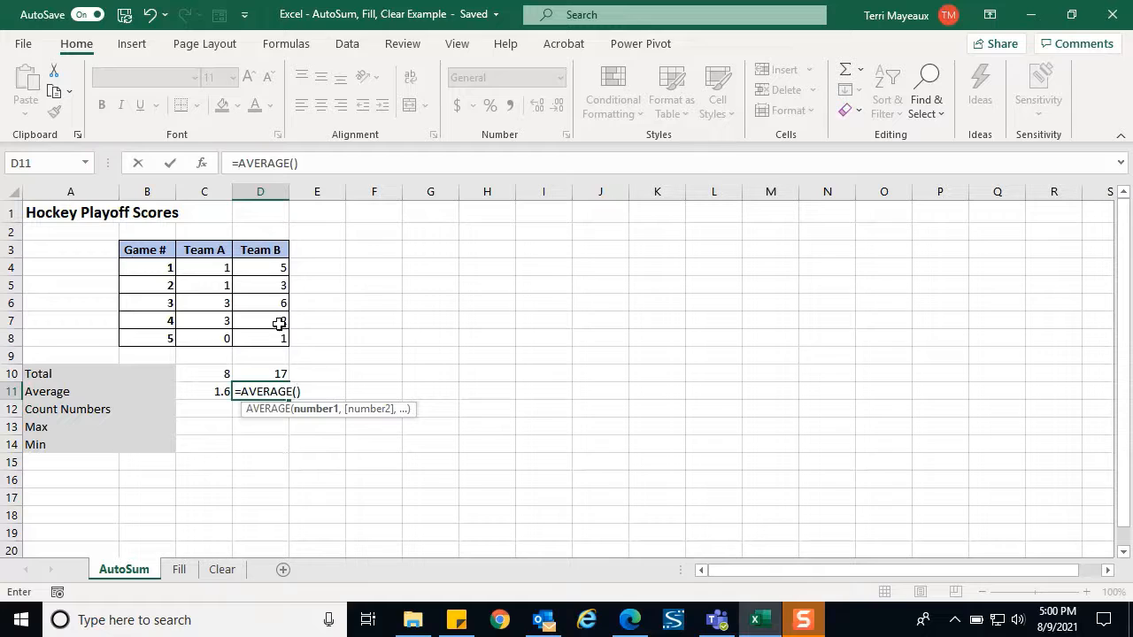
pyautogui.moveTo(263, 274); pyautogui.dragTo(271, 335)
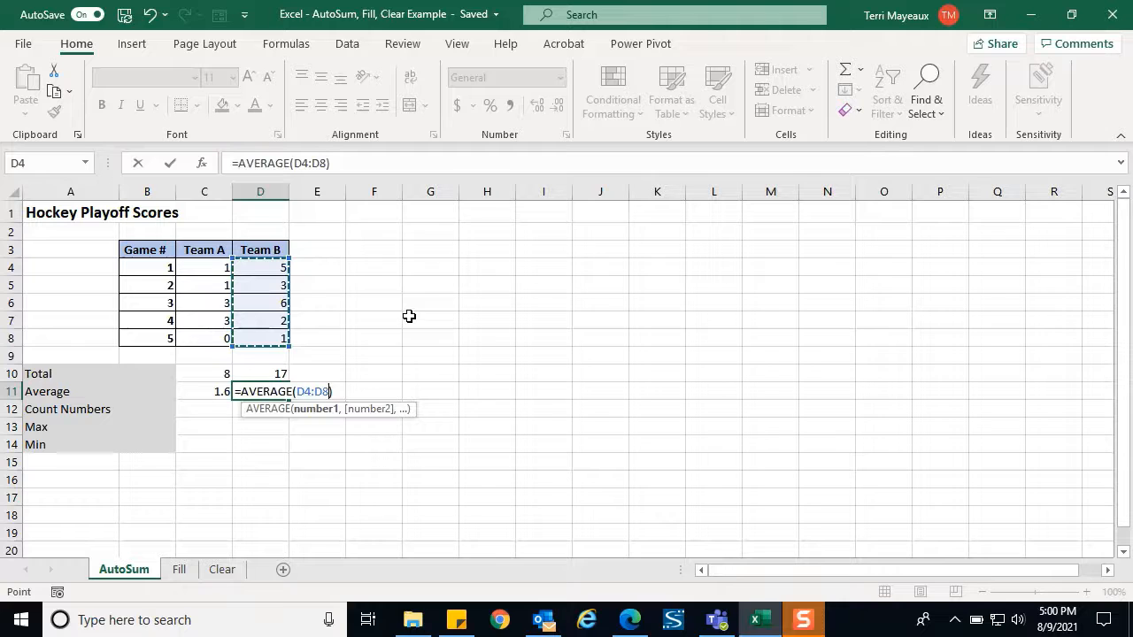
pyautogui.press('Return')
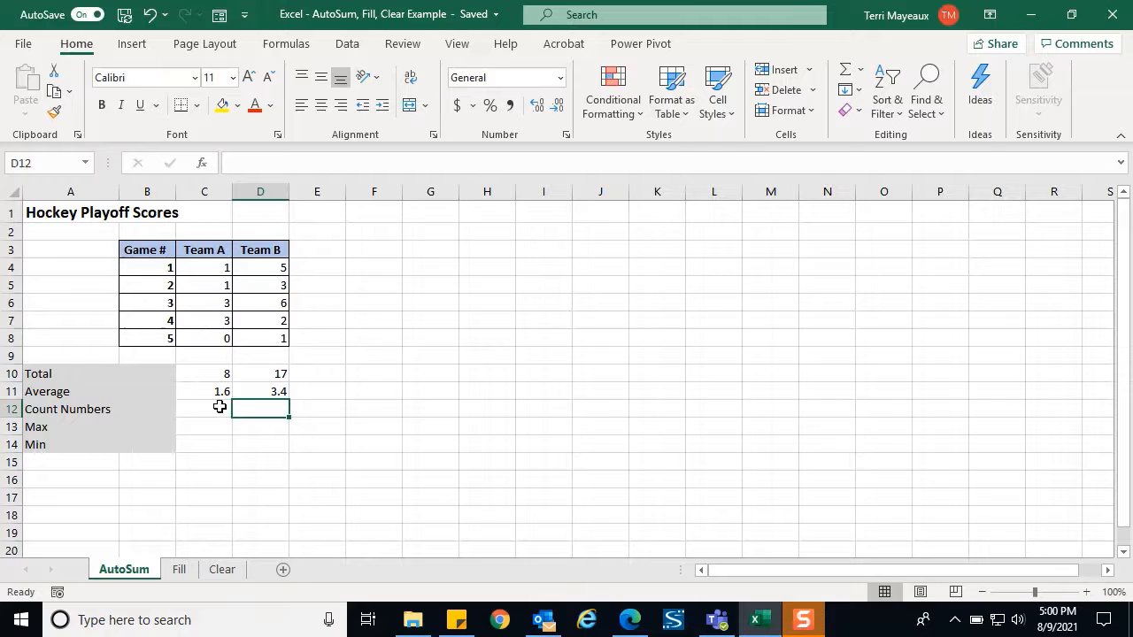
# Count Team A's numeric entries with =COUNT(C3:C8) in C12, showing 5
pyautogui.click(216, 410)
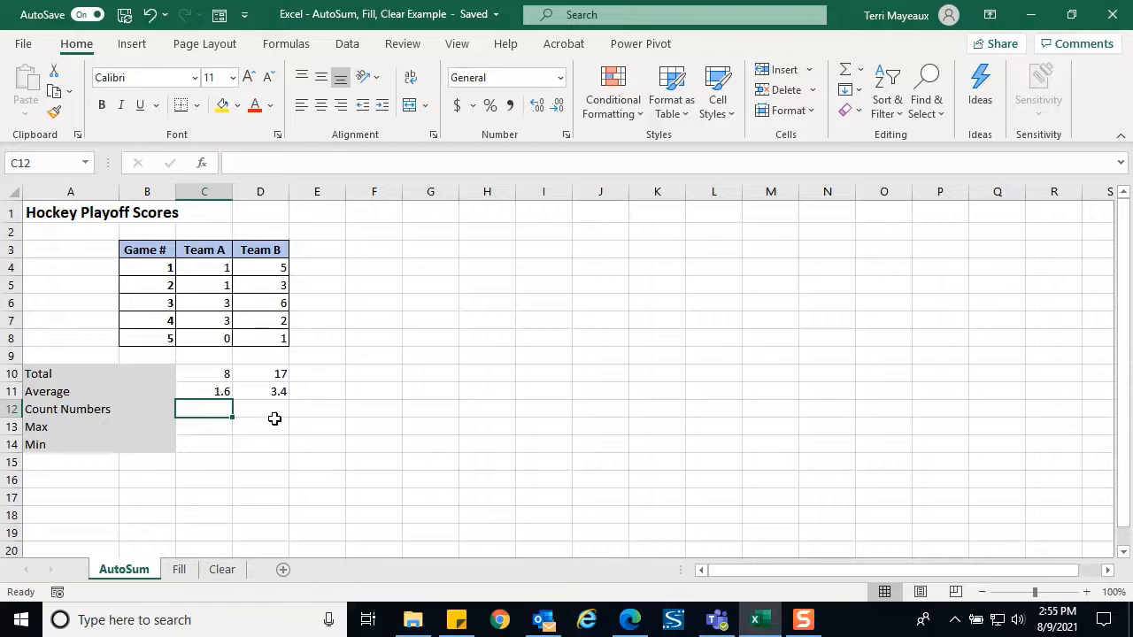
pyautogui.click(861, 71)
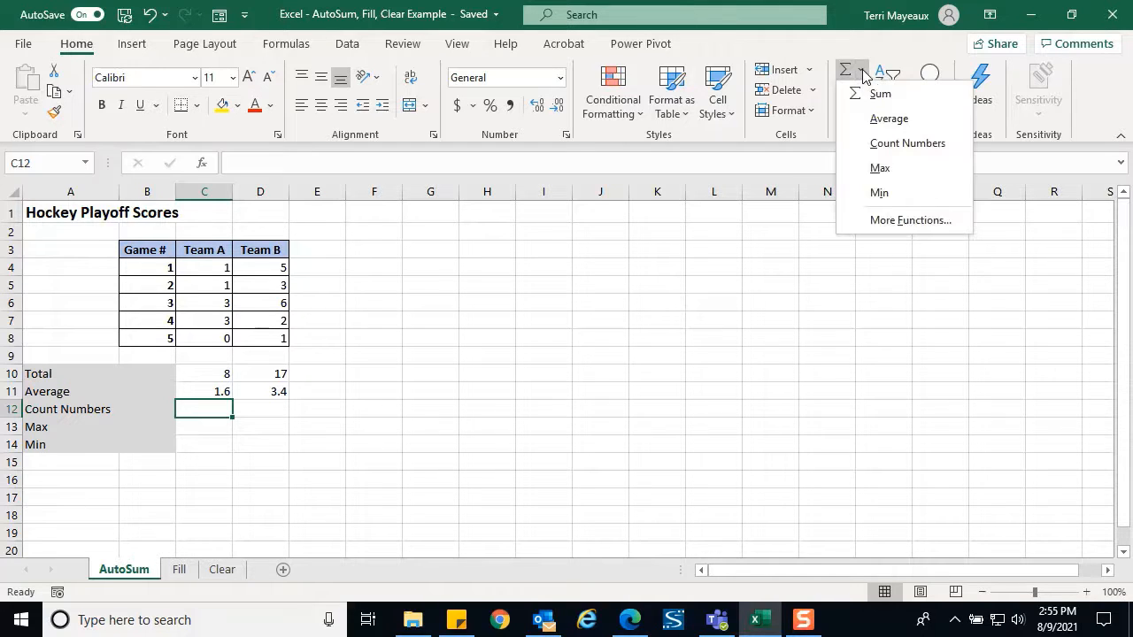
pyautogui.click(894, 143)
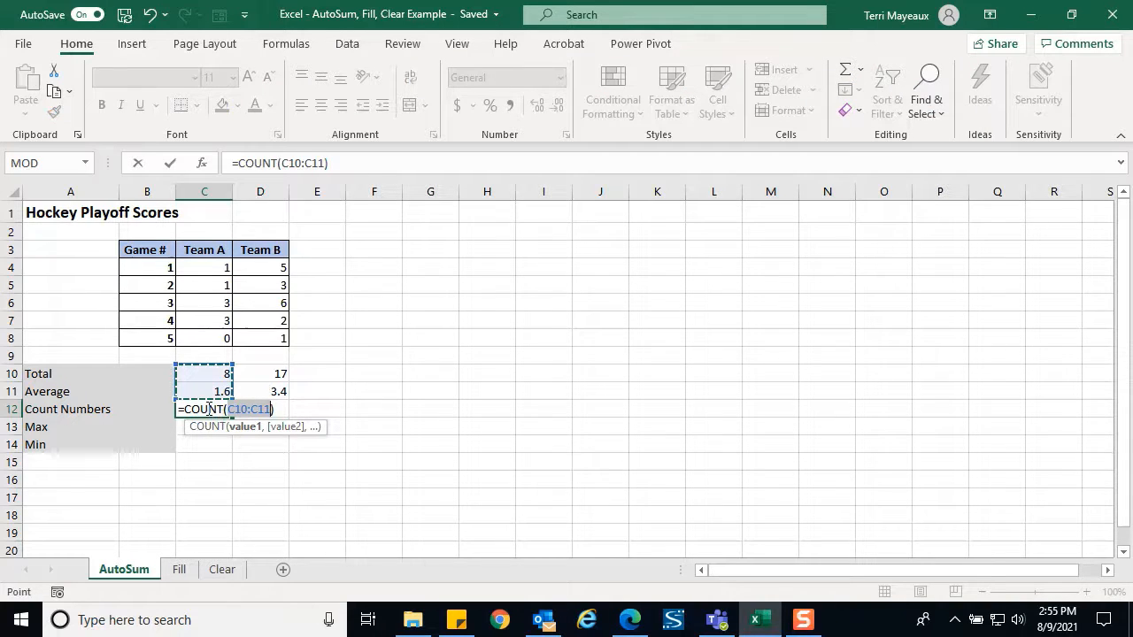
pyautogui.press('Delete')
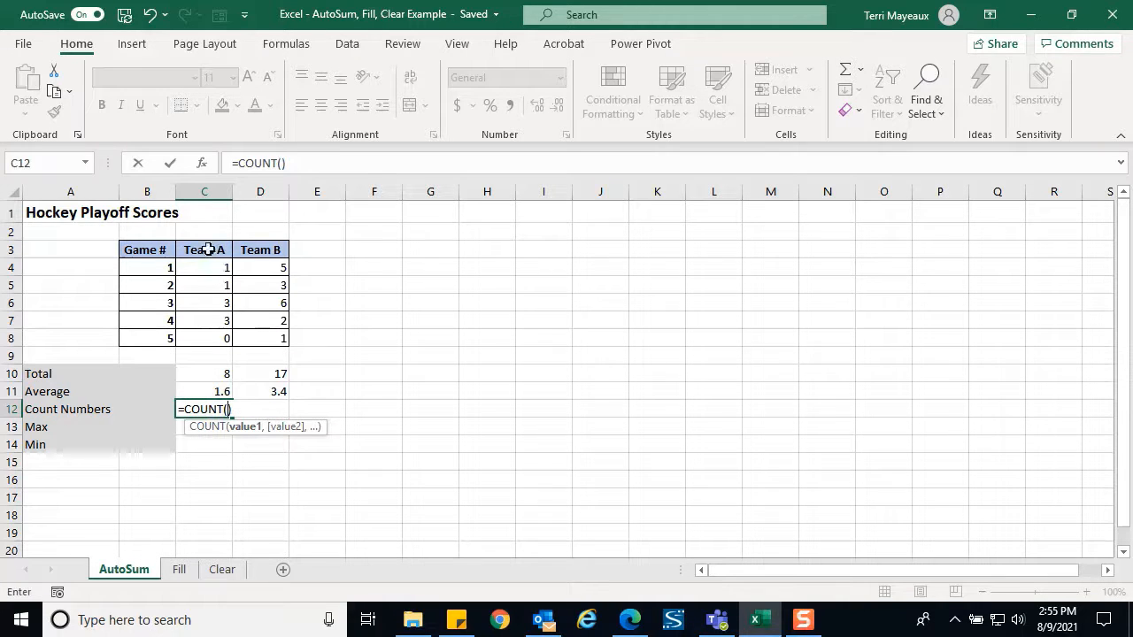
pyautogui.click(208, 250)
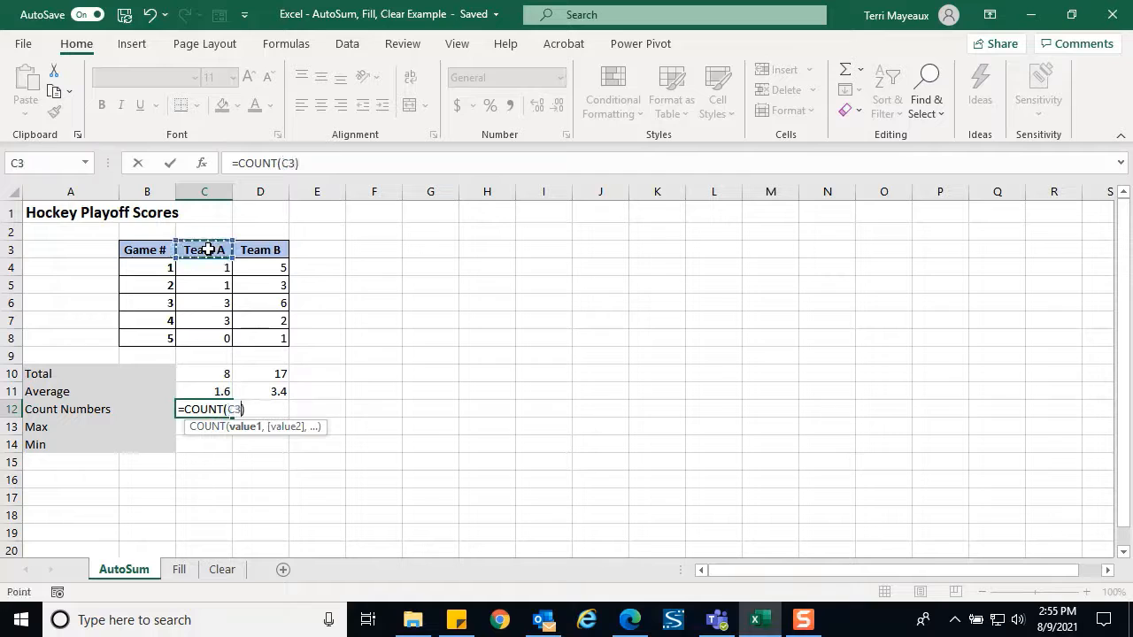
pyautogui.moveTo(207, 250); pyautogui.dragTo(208, 332)
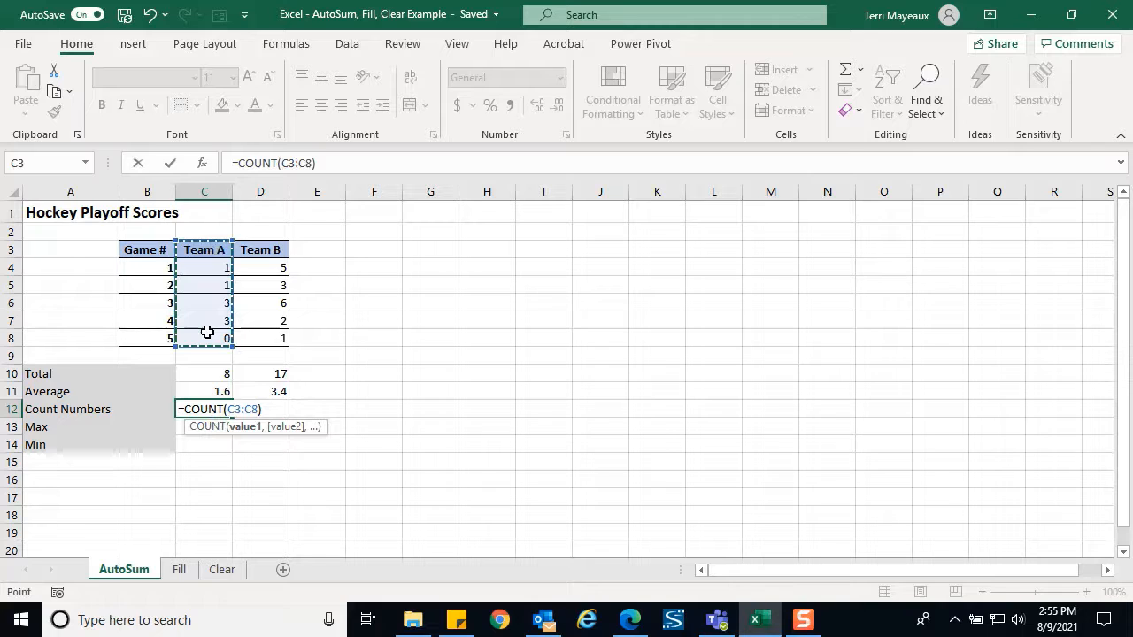
pyautogui.click(172, 164)
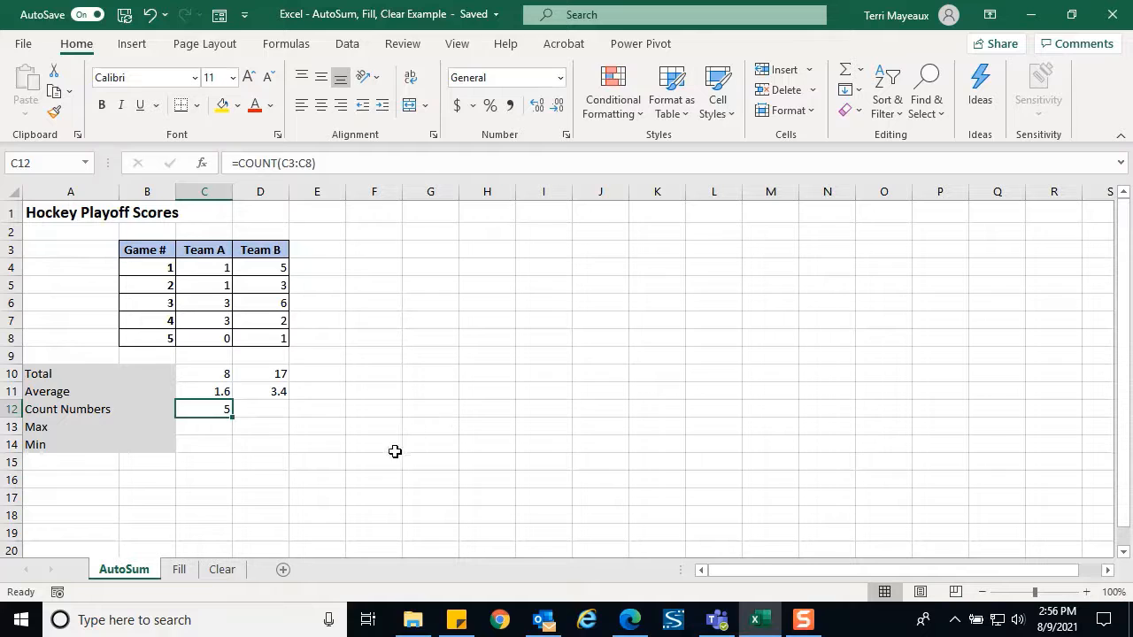
# Enter =COUNT(D3:D8) in D12 to count Team B's numbers, showing 5
pyautogui.click(269, 410)
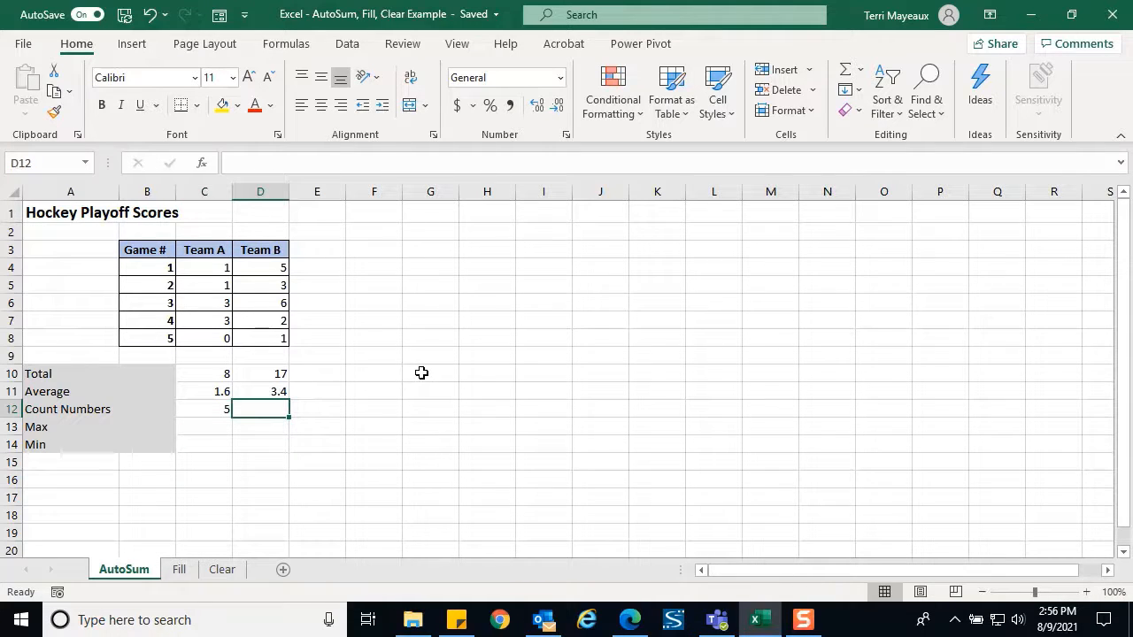
pyautogui.click(860, 73)
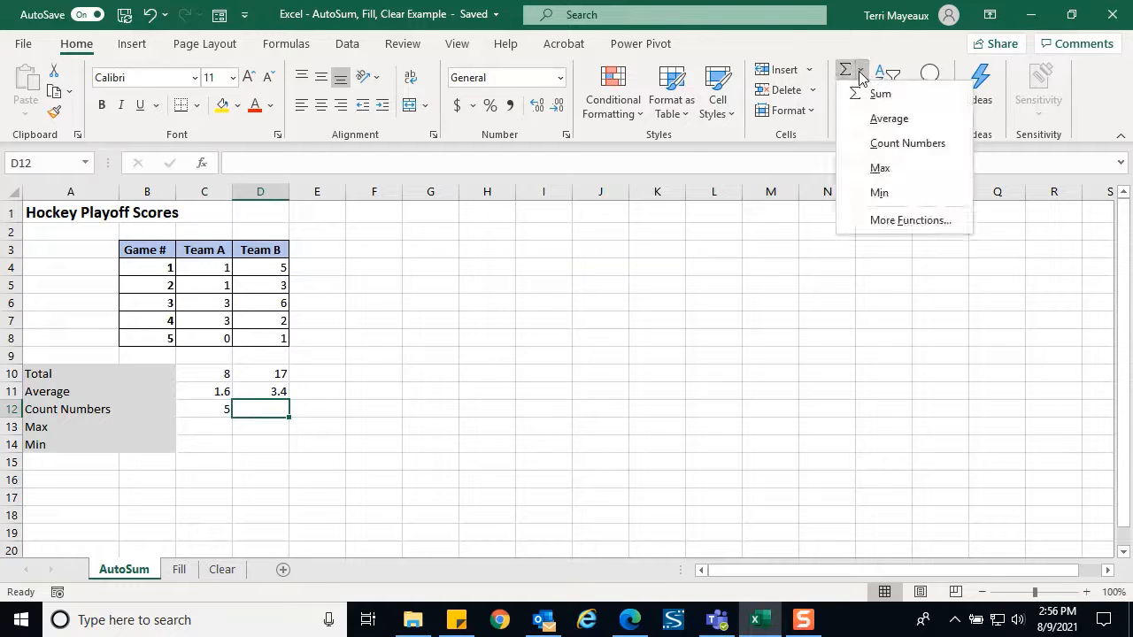
pyautogui.click(885, 143)
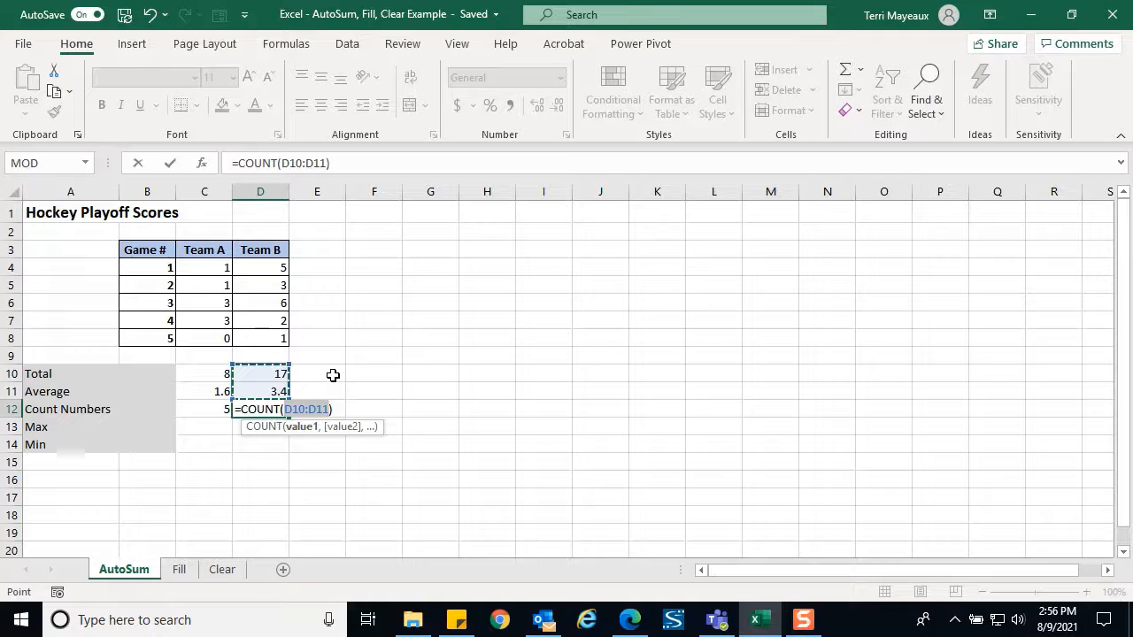
pyautogui.press('BackSpace')
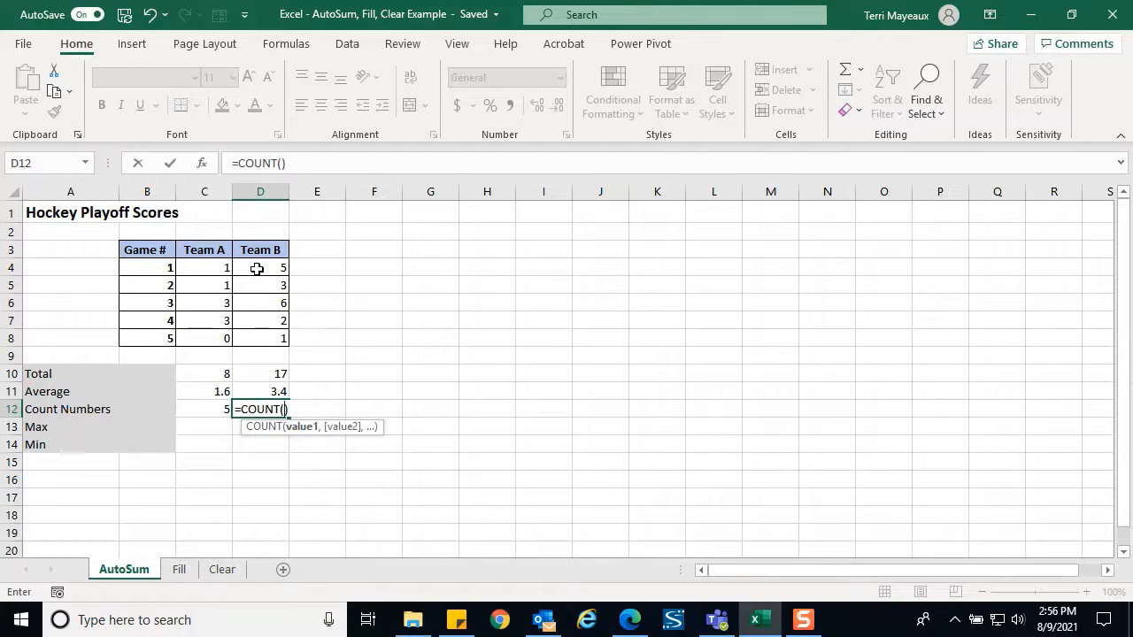
pyautogui.moveTo(260, 250); pyautogui.dragTo(255, 334)
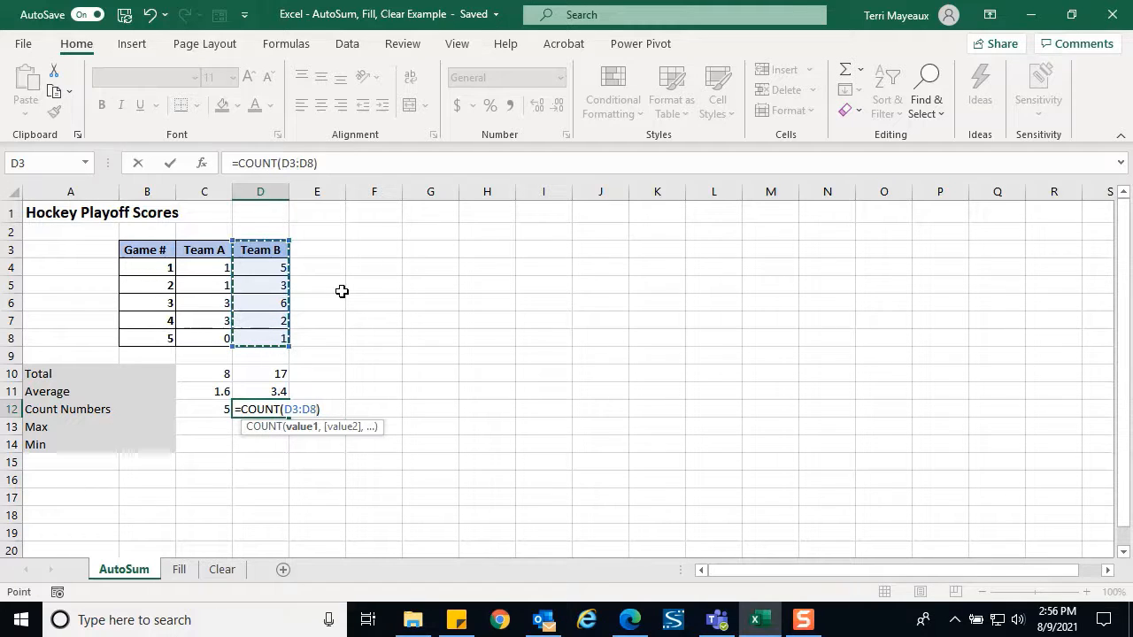
pyautogui.press('Return')
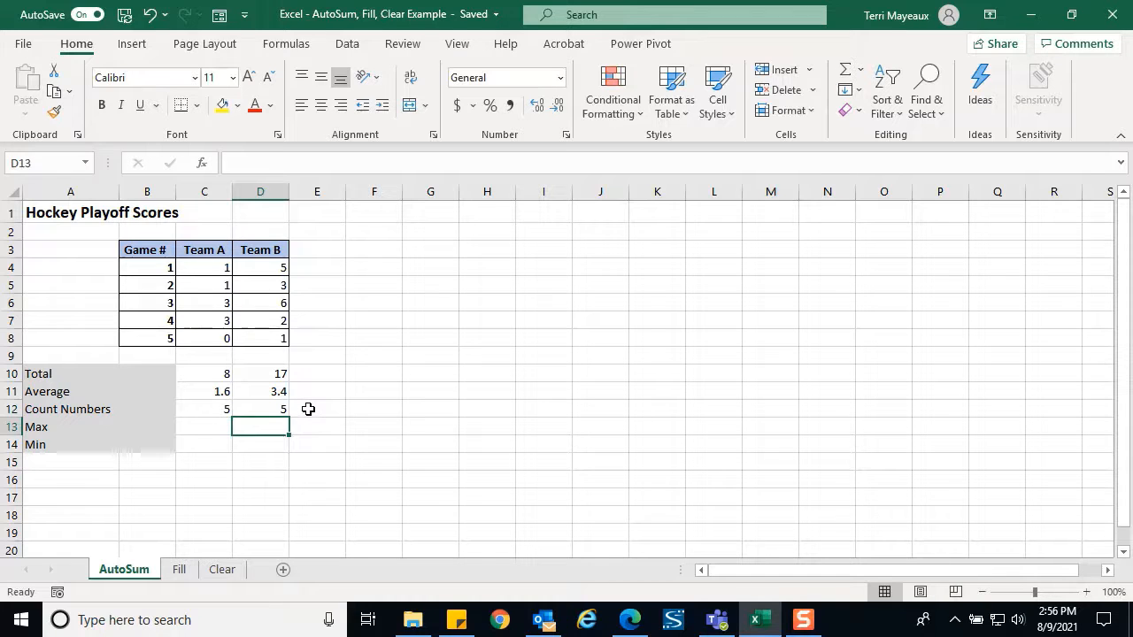
# Enter =MAX(C4:C8) in C13 so Team A's highest score shows 3
pyautogui.click(213, 427)
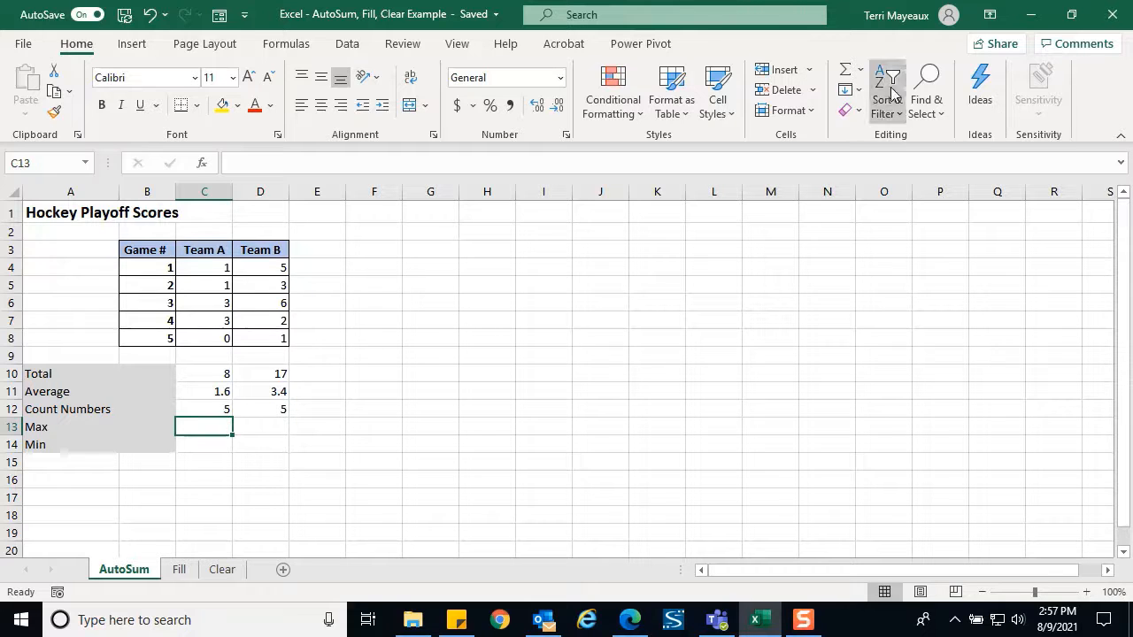
pyautogui.click(860, 80)
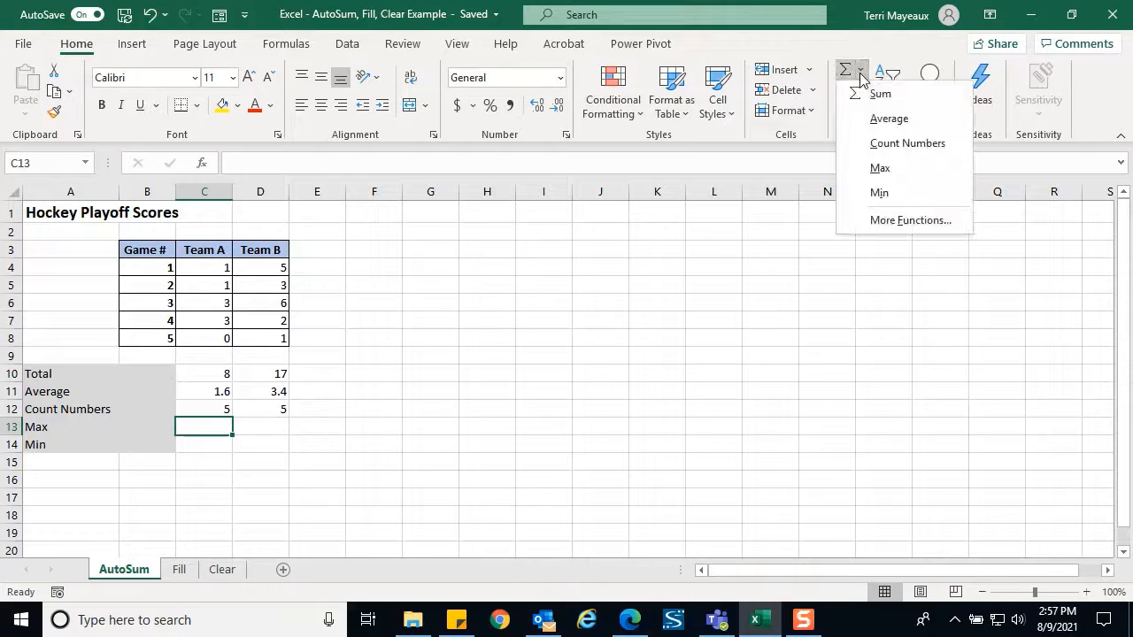
pyautogui.click(874, 168)
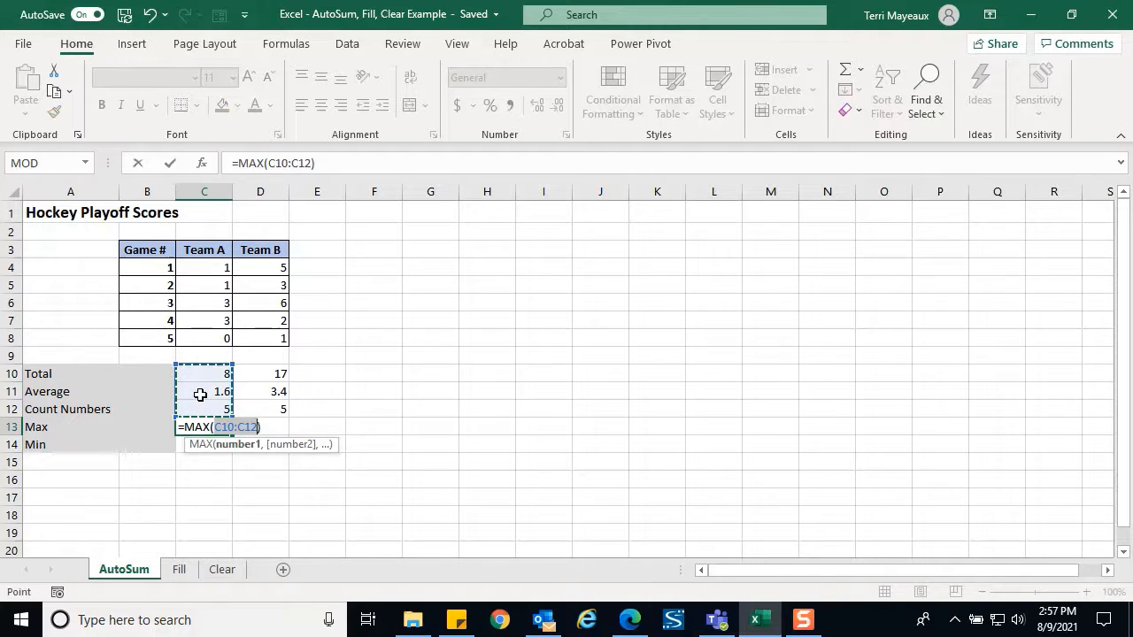
pyautogui.press('BackSpace')
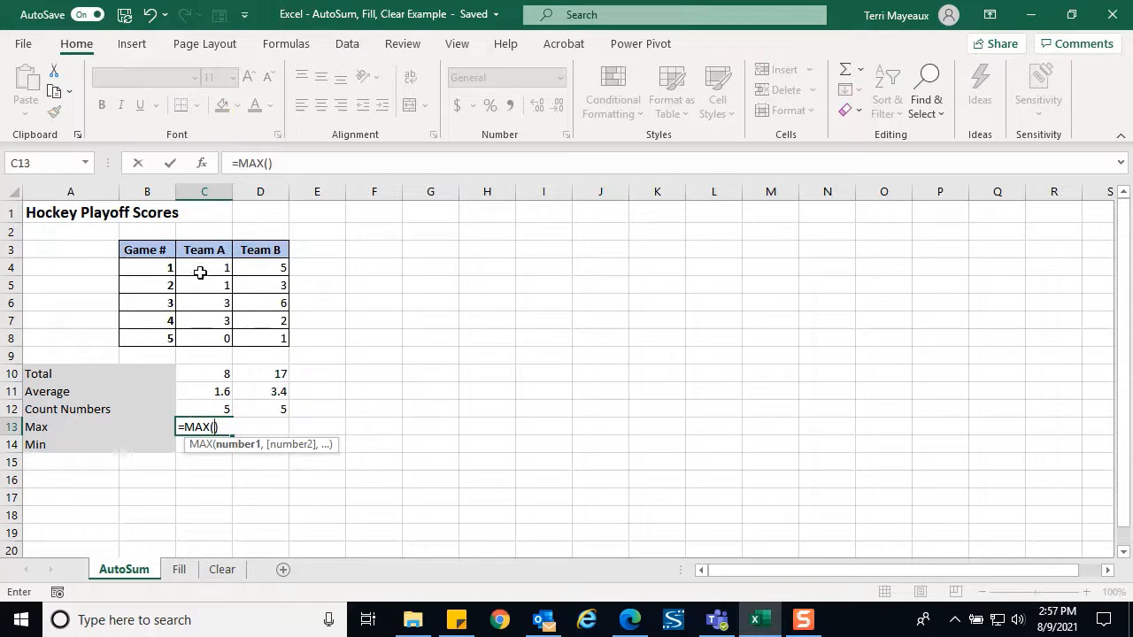
pyautogui.moveTo(203, 267); pyautogui.dragTo(204, 336)
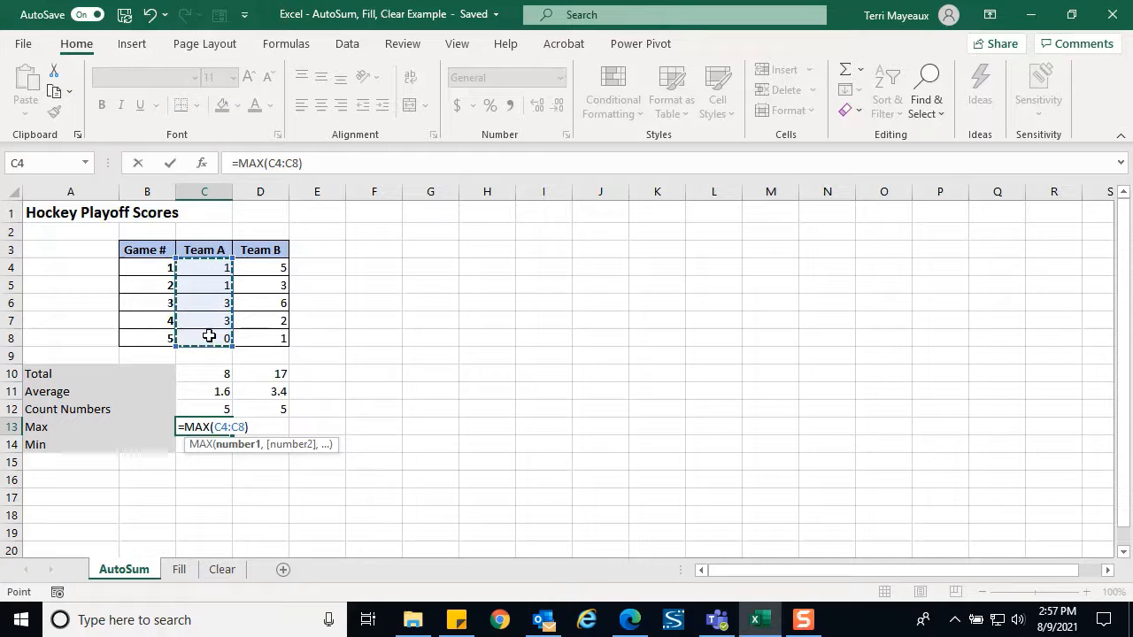
pyautogui.click(170, 163)
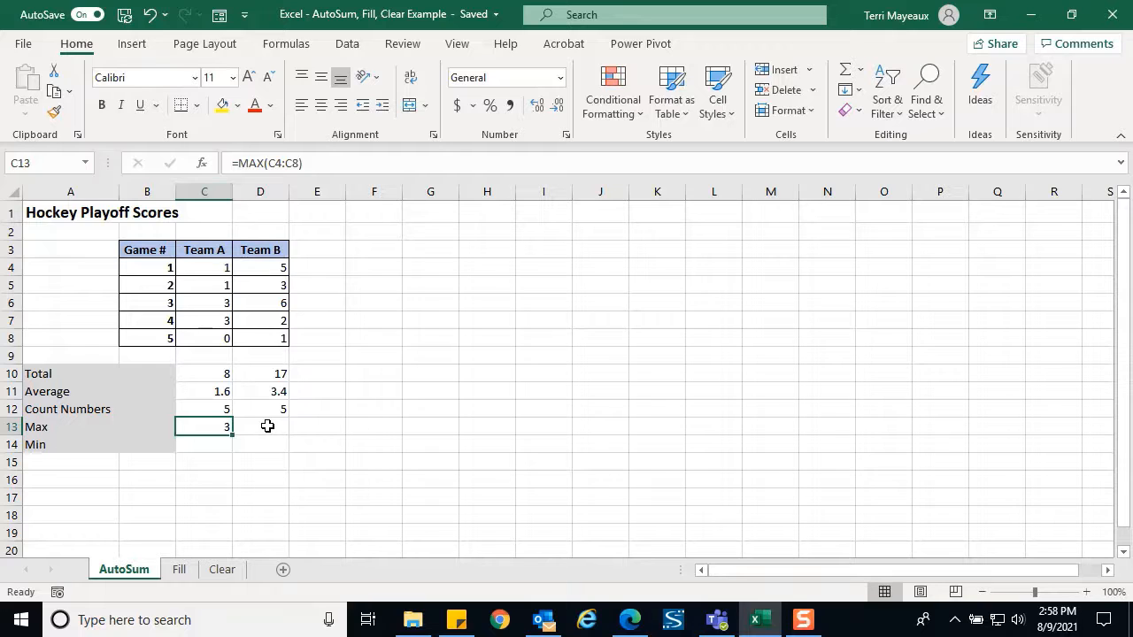
pyautogui.click(267, 426)
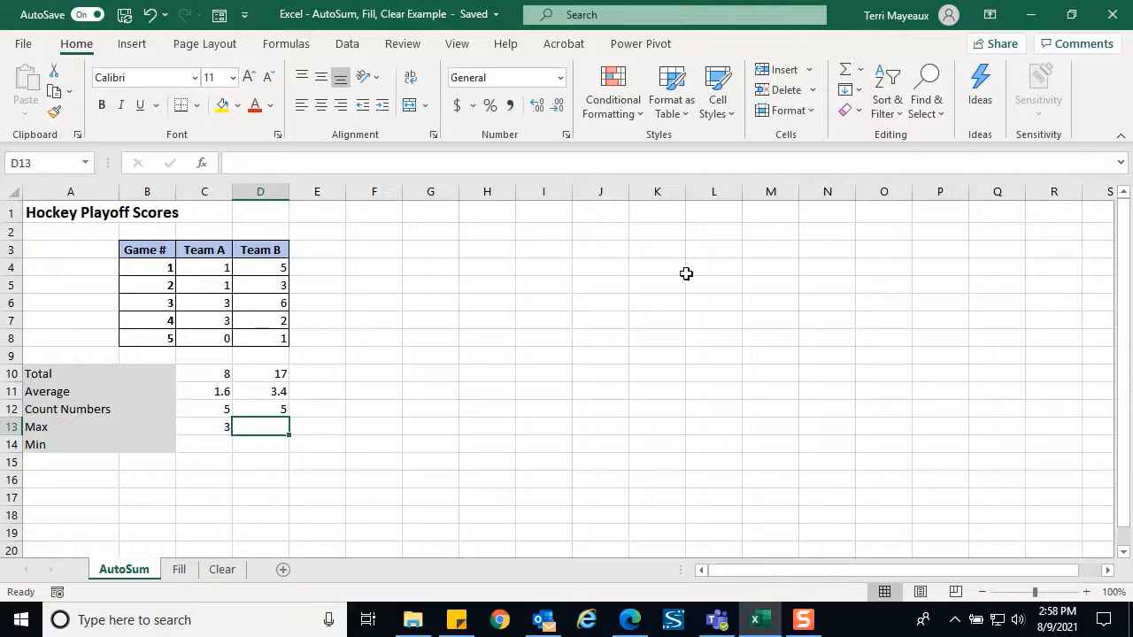
# Enter =MAX(D4:D8) in D13 for Team B's highest score of 6
pyautogui.click(861, 70)
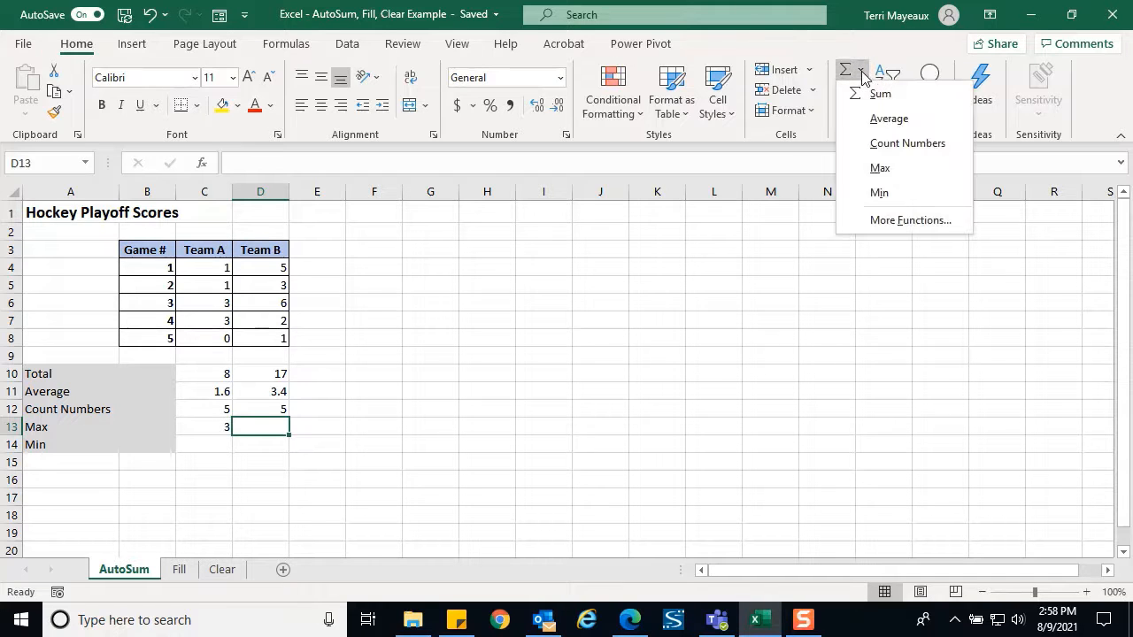
pyautogui.click(882, 171)
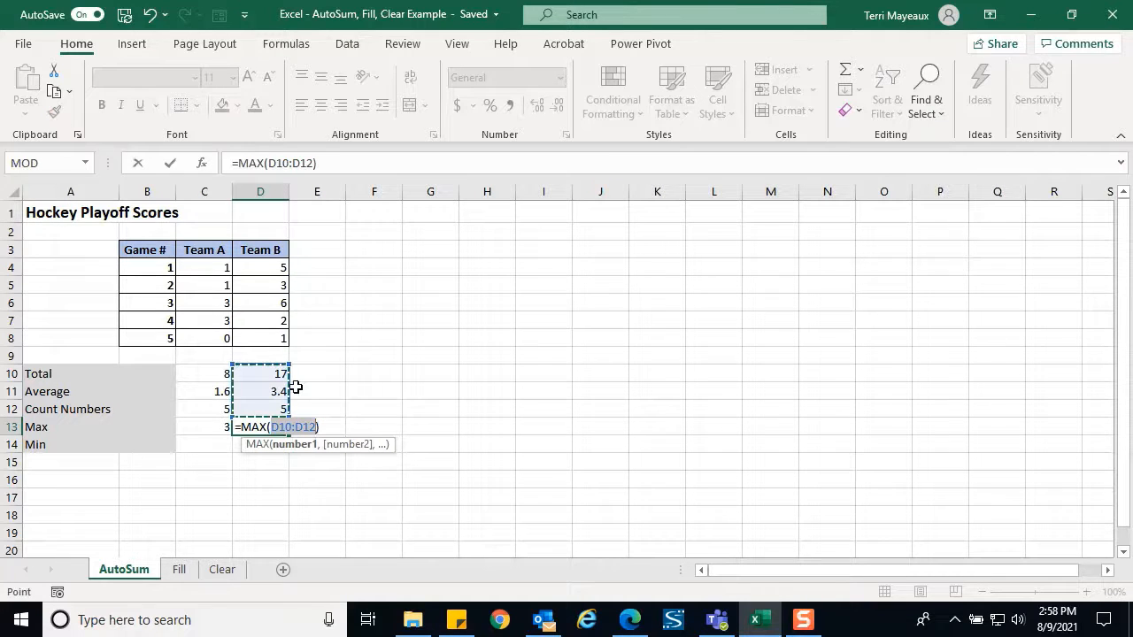
pyautogui.press('BackSpace')
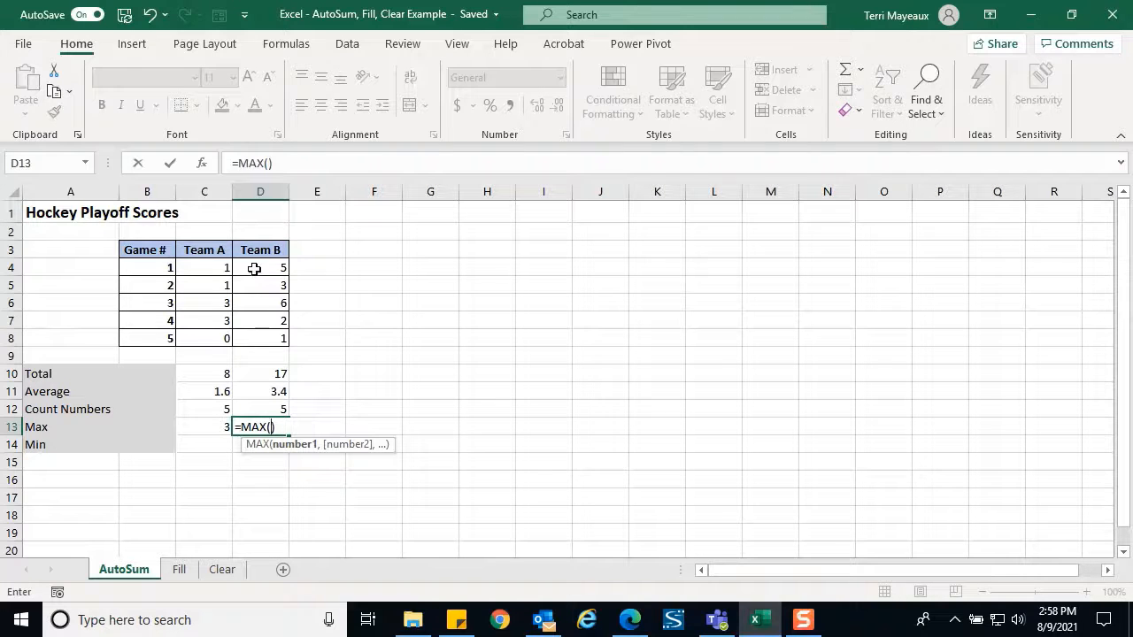
pyautogui.moveTo(254, 276); pyautogui.dragTo(254, 332)
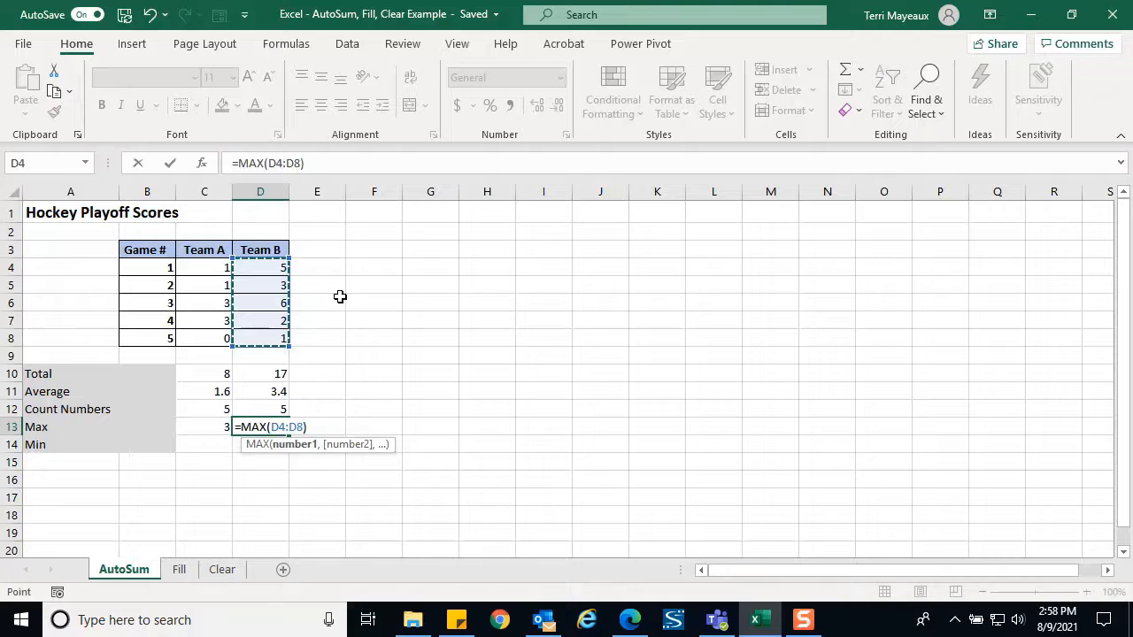
pyautogui.click(171, 163)
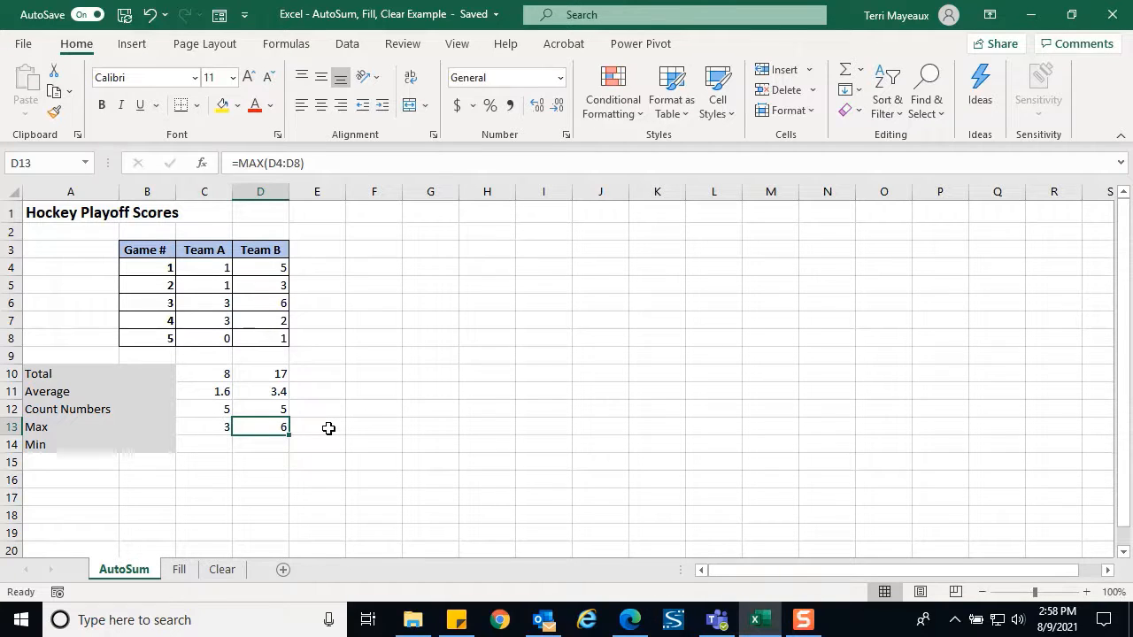
pyautogui.click(205, 443)
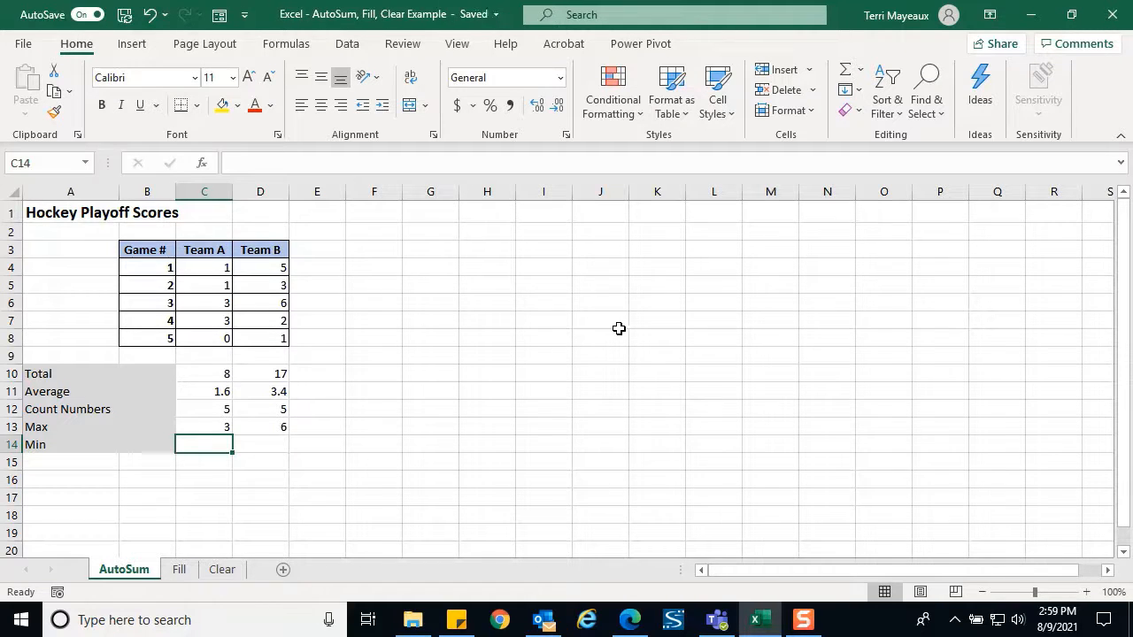
# Enter =MIN(C4:C8) in C14, giving Team A's lowest score of 0
pyautogui.click(862, 71)
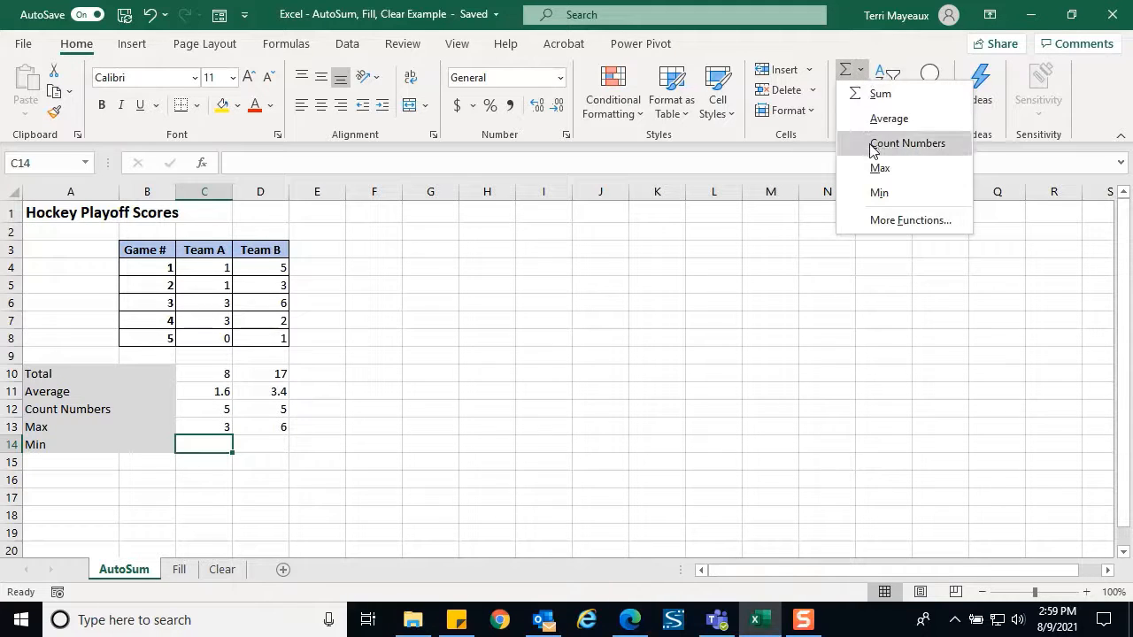
pyautogui.click(886, 193)
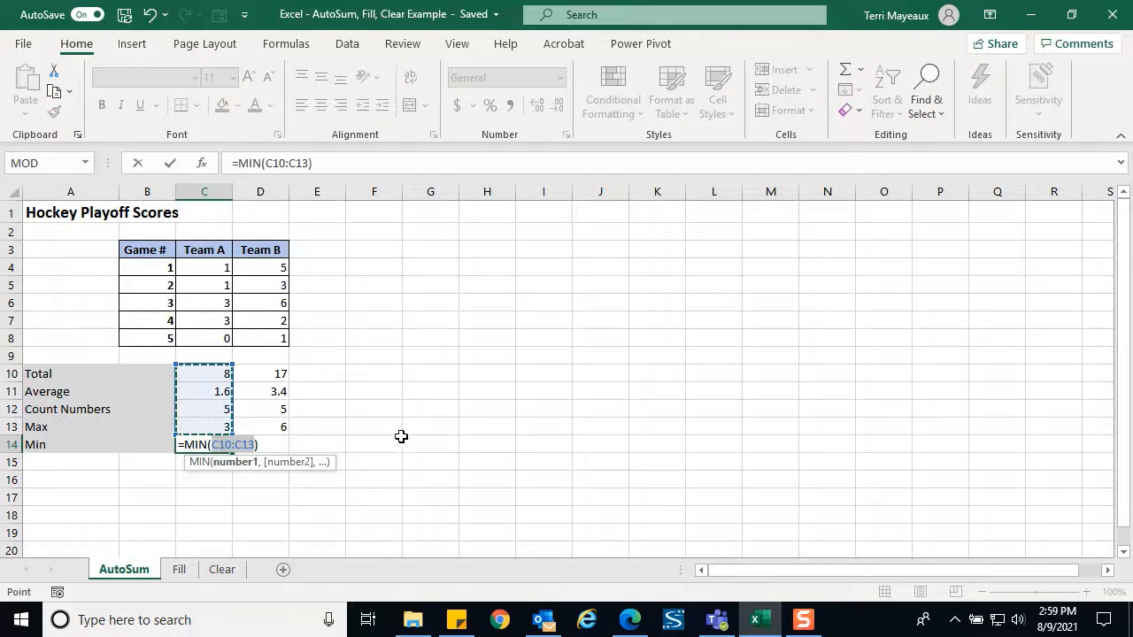
pyautogui.press('Delete')
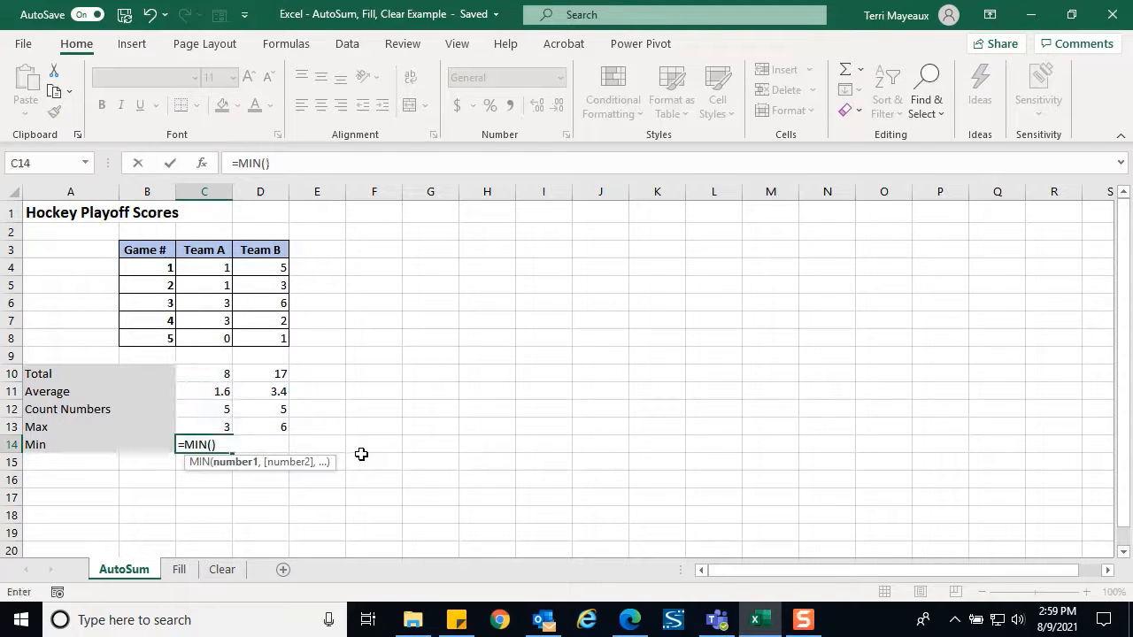
pyautogui.click(200, 269)
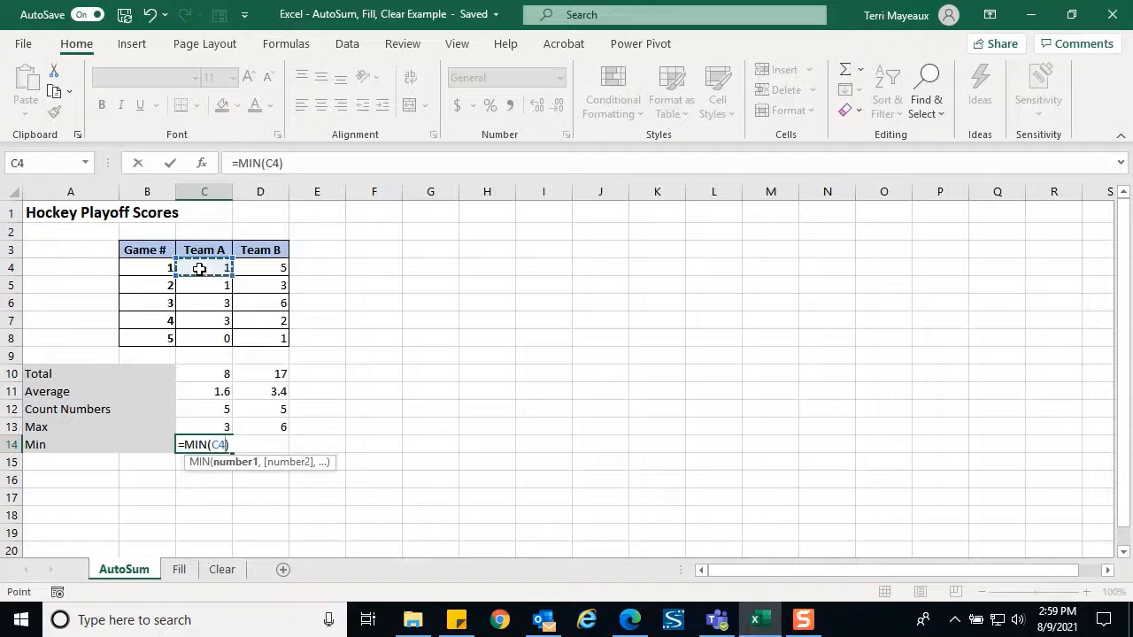
pyautogui.moveTo(200, 269); pyautogui.dragTo(205, 333)
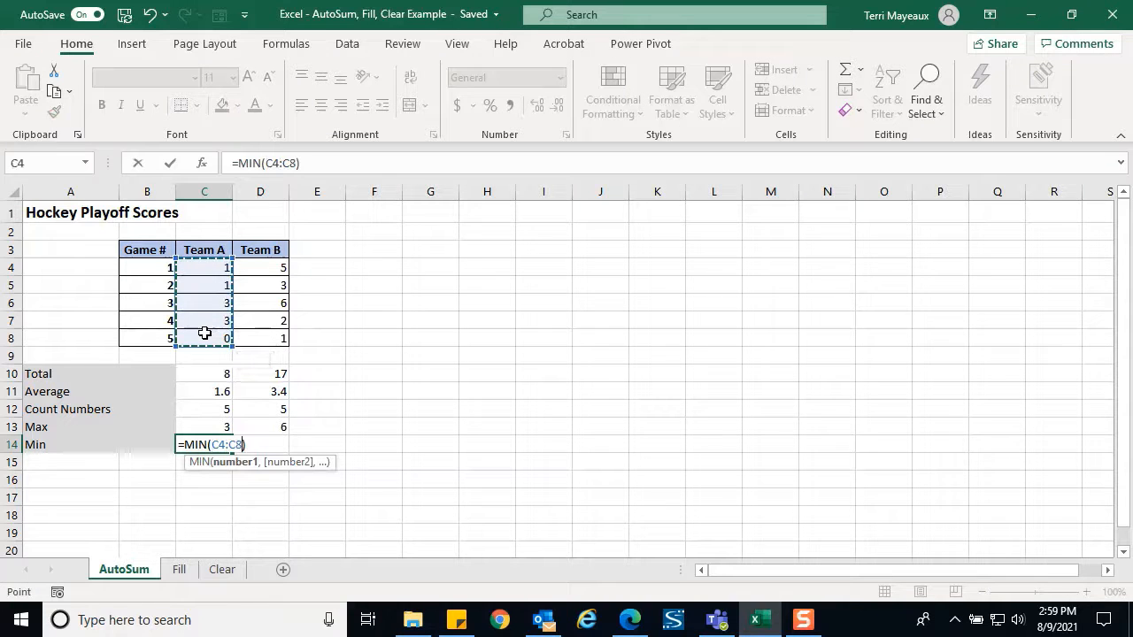
pyautogui.press('Return')
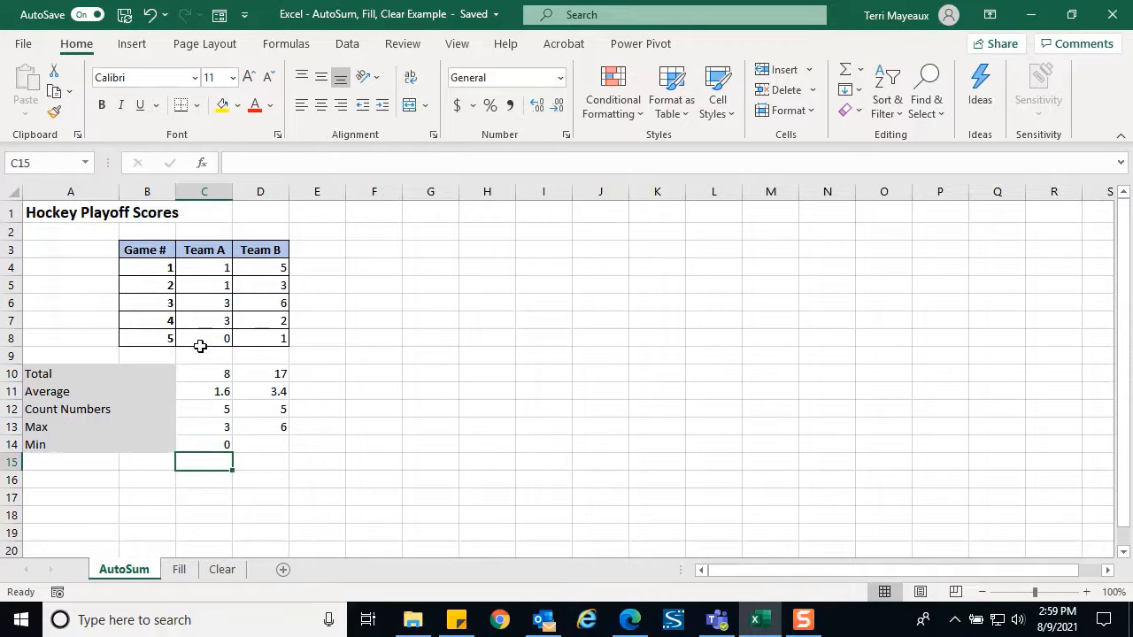
# Enter =MIN(D4:D8) in D14 so Team B's minimum shows 1
pyautogui.click(278, 447)
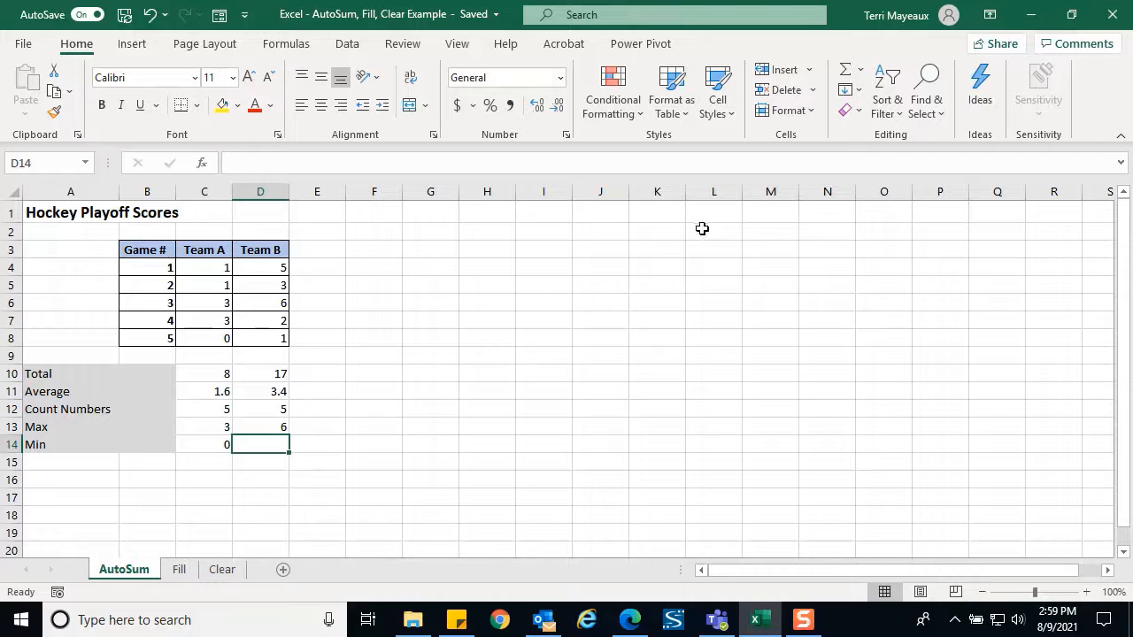
pyautogui.click(860, 69)
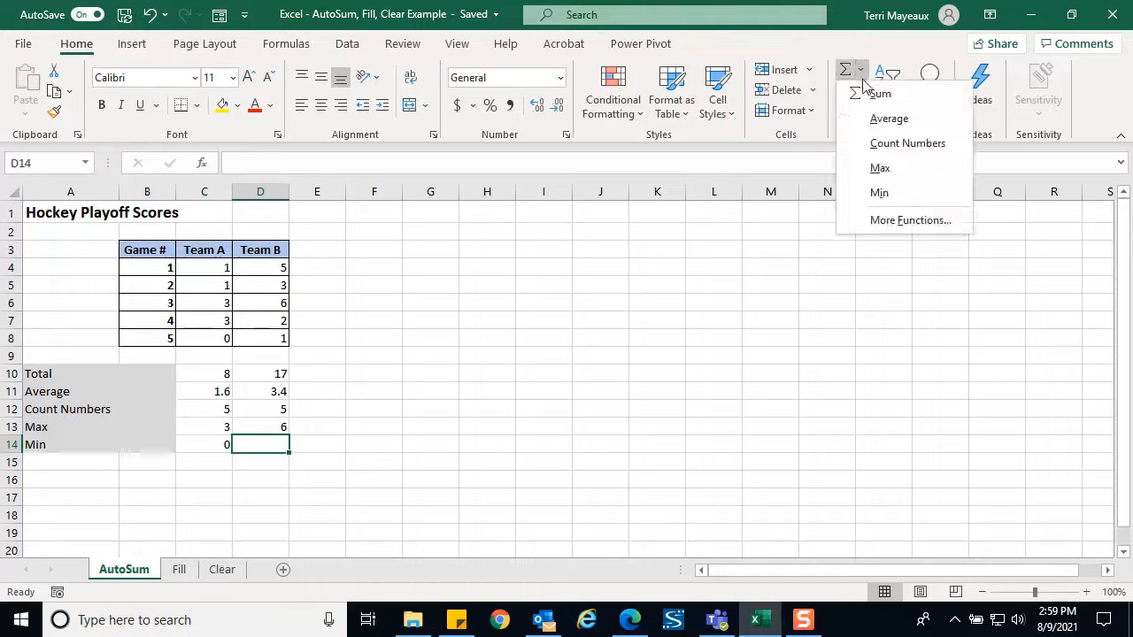
pyautogui.click(879, 193)
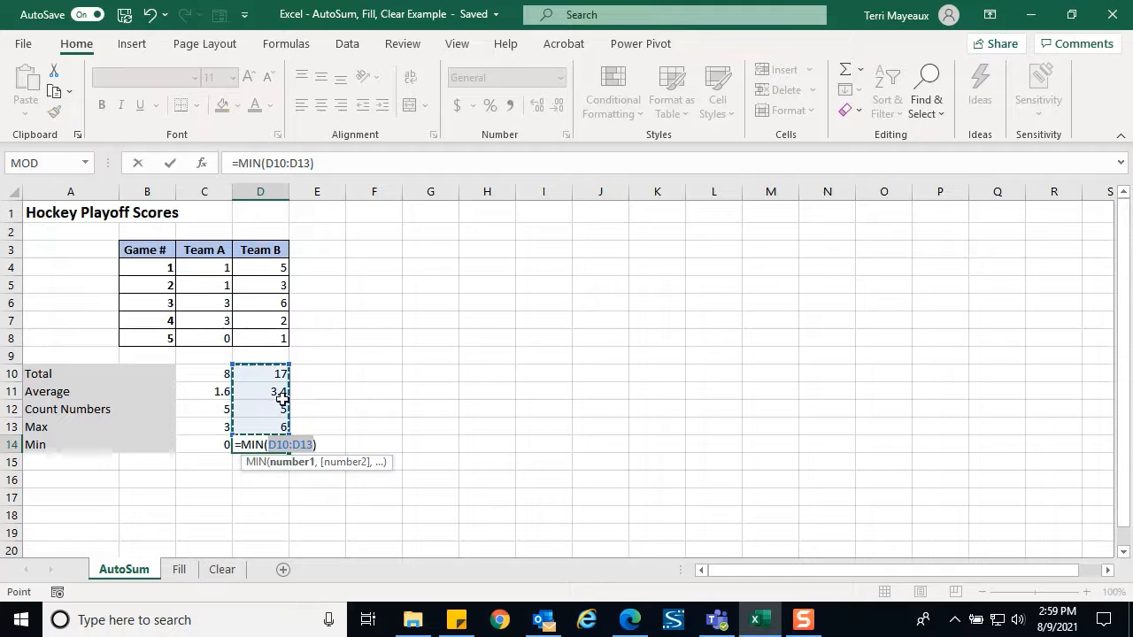
pyautogui.press('Delete')
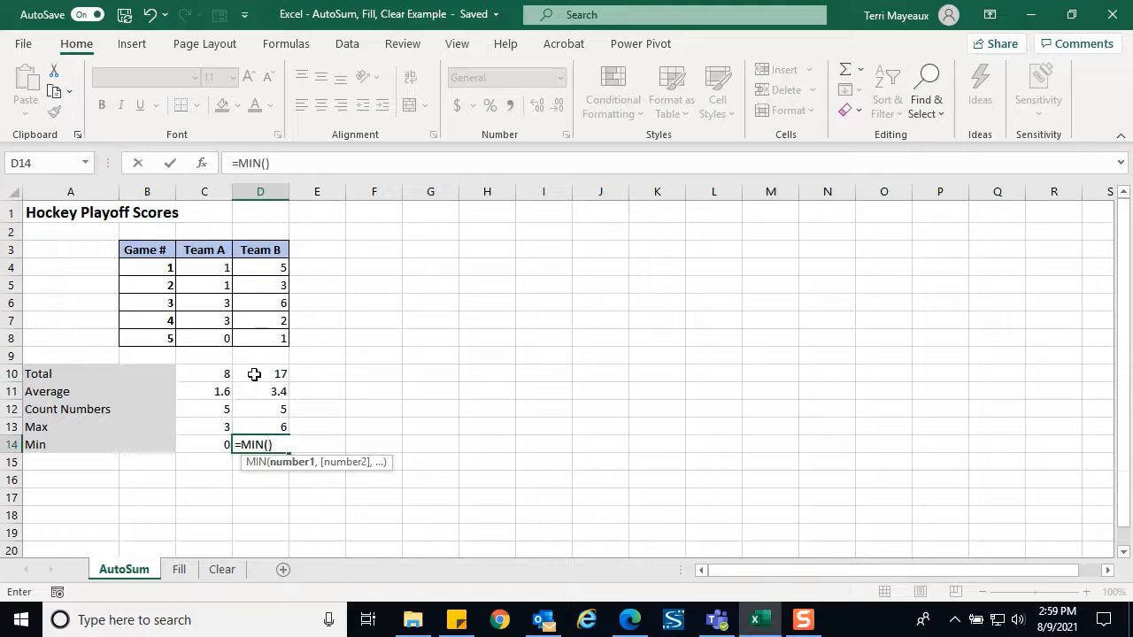
pyautogui.click(261, 270)
pyautogui.moveTo(261, 271); pyautogui.dragTo(264, 332)
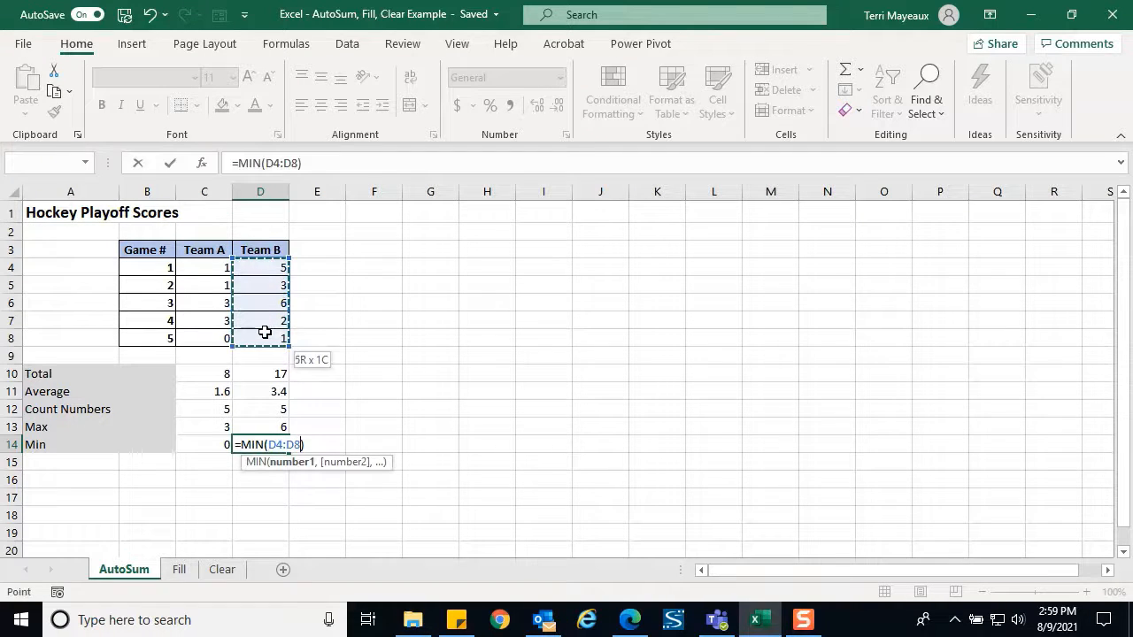
pyautogui.press('Return')
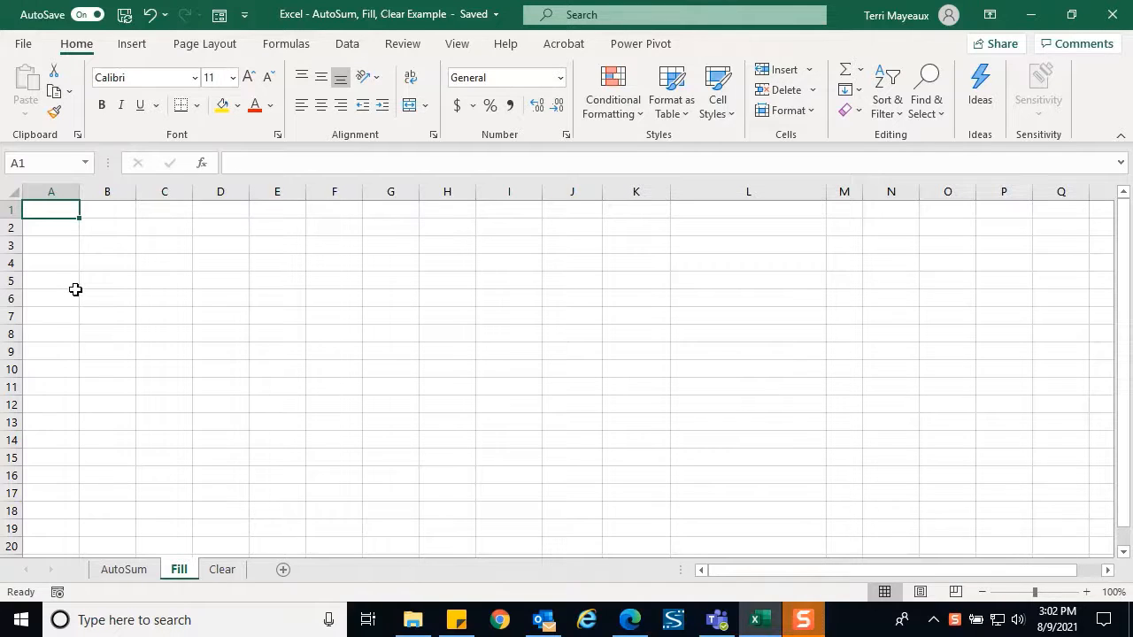
# Enter 20 in A1 and fill it down through A9
pyautogui.write('20')
pyautogui.press('Return')
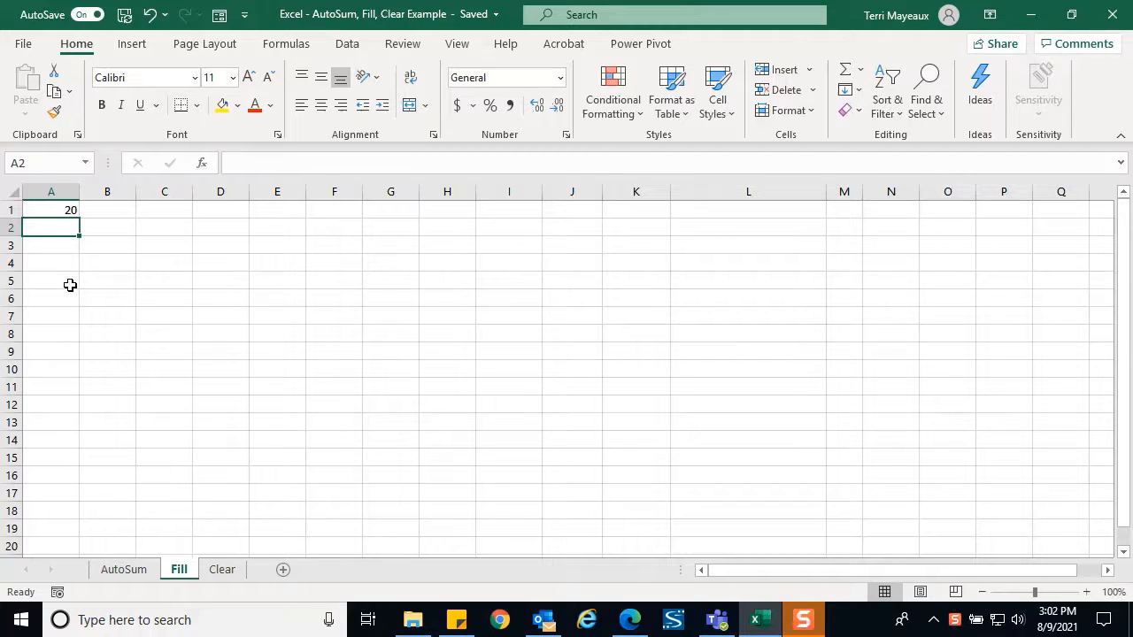
pyautogui.click(45, 212)
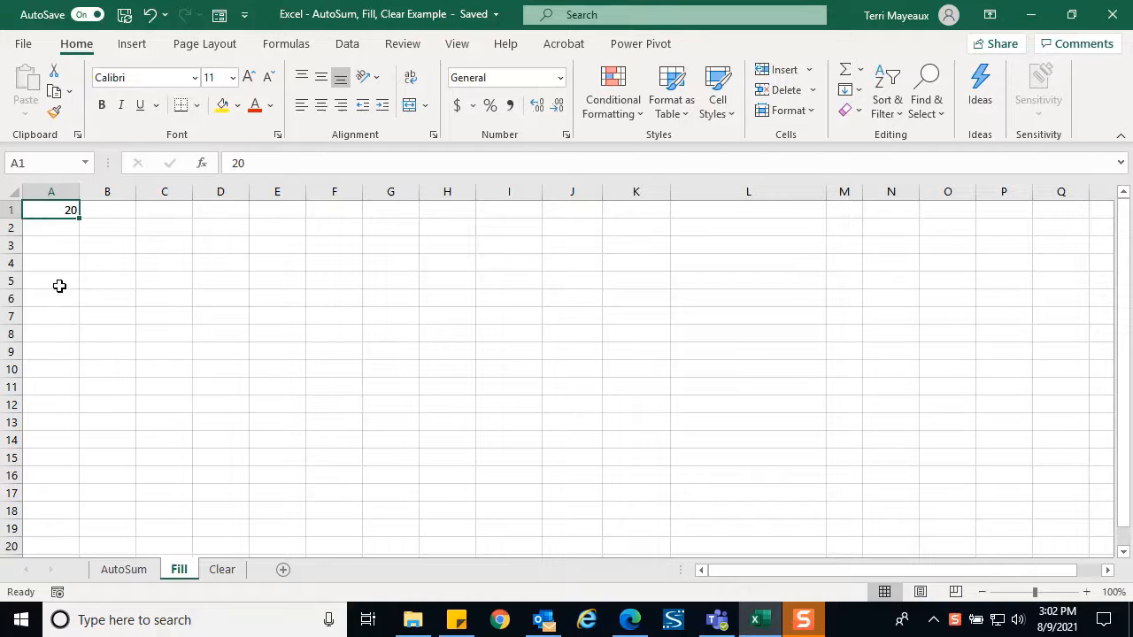
pyautogui.keyDown('shift'); pyautogui.click(59, 354); pyautogui.keyUp('shift')
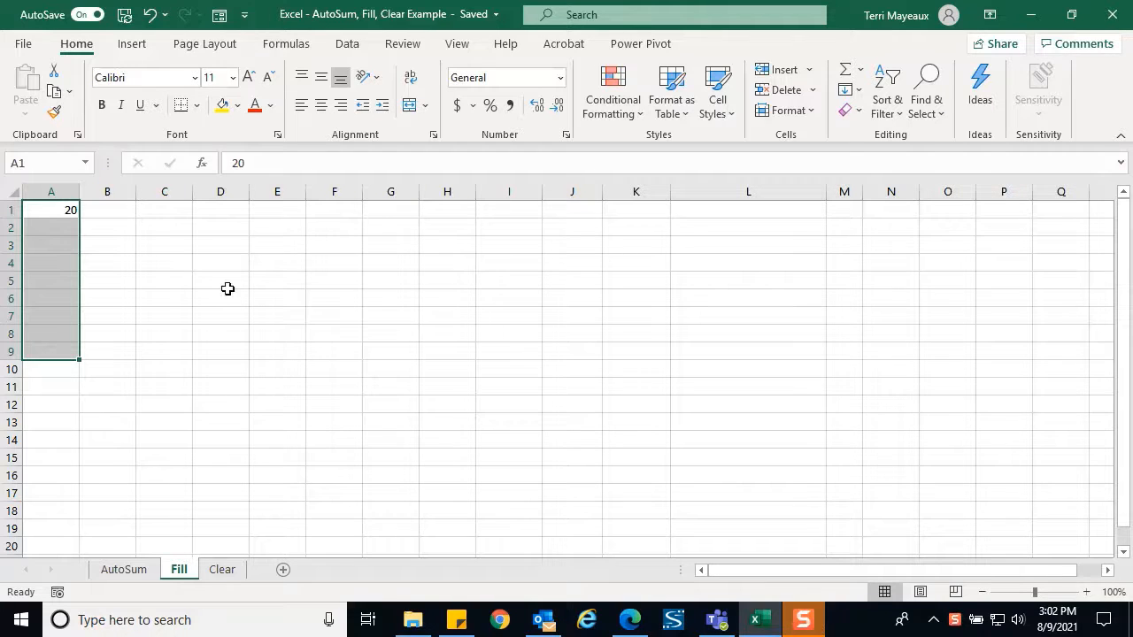
pyautogui.click(858, 92)
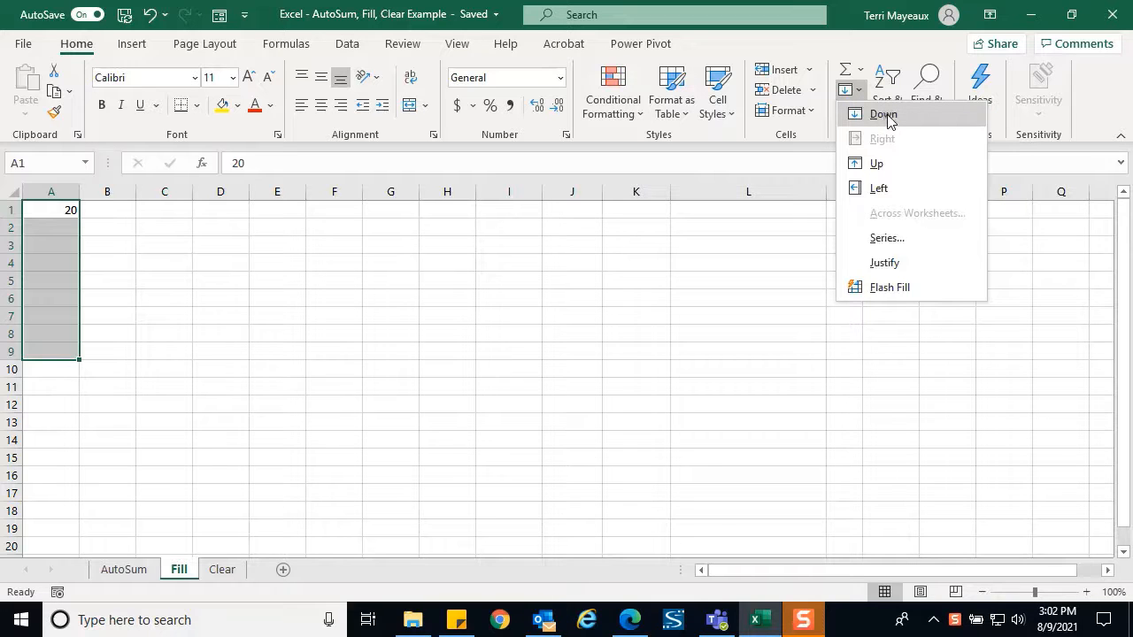
pyautogui.click(885, 114)
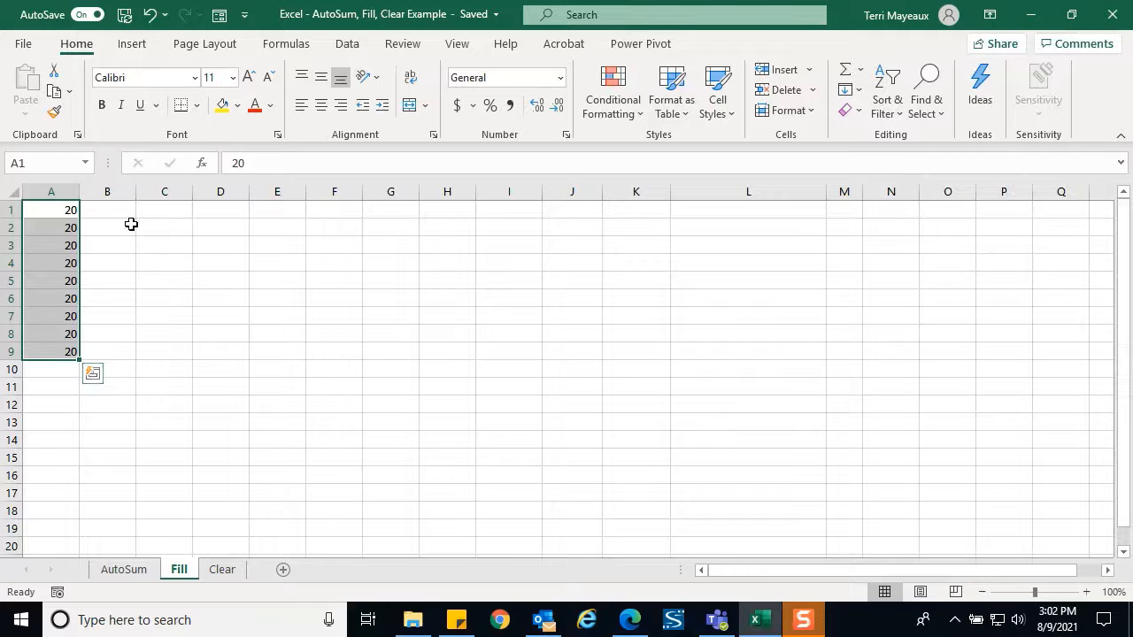
pyautogui.click(163, 352)
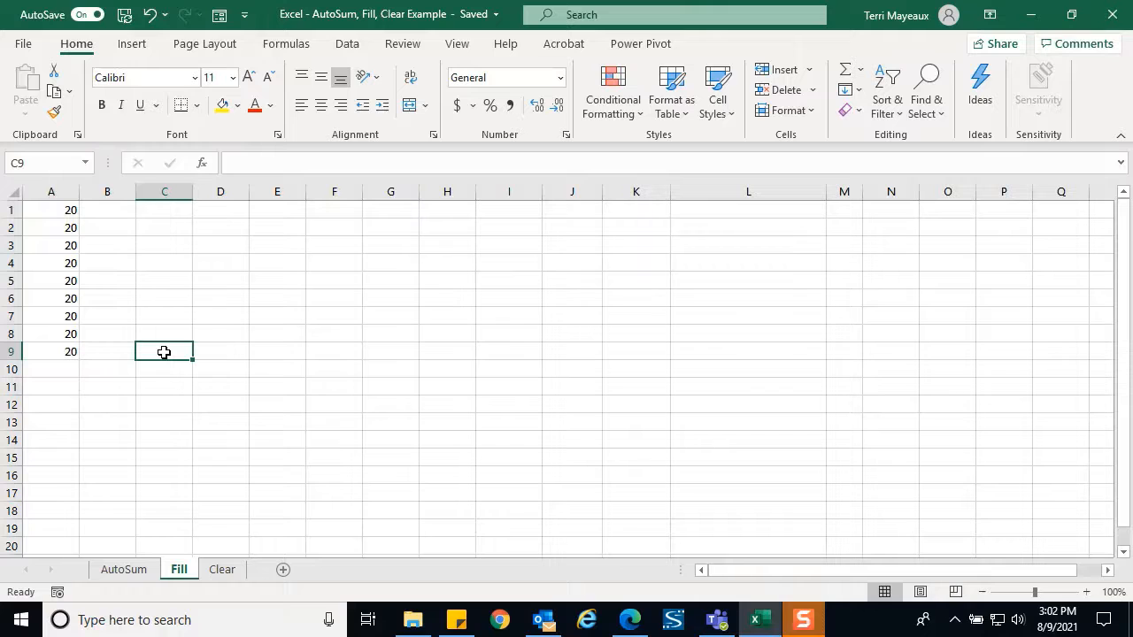
# Enter 35 in C9 and fill it up through C1
pyautogui.write('35')
pyautogui.press('Return')
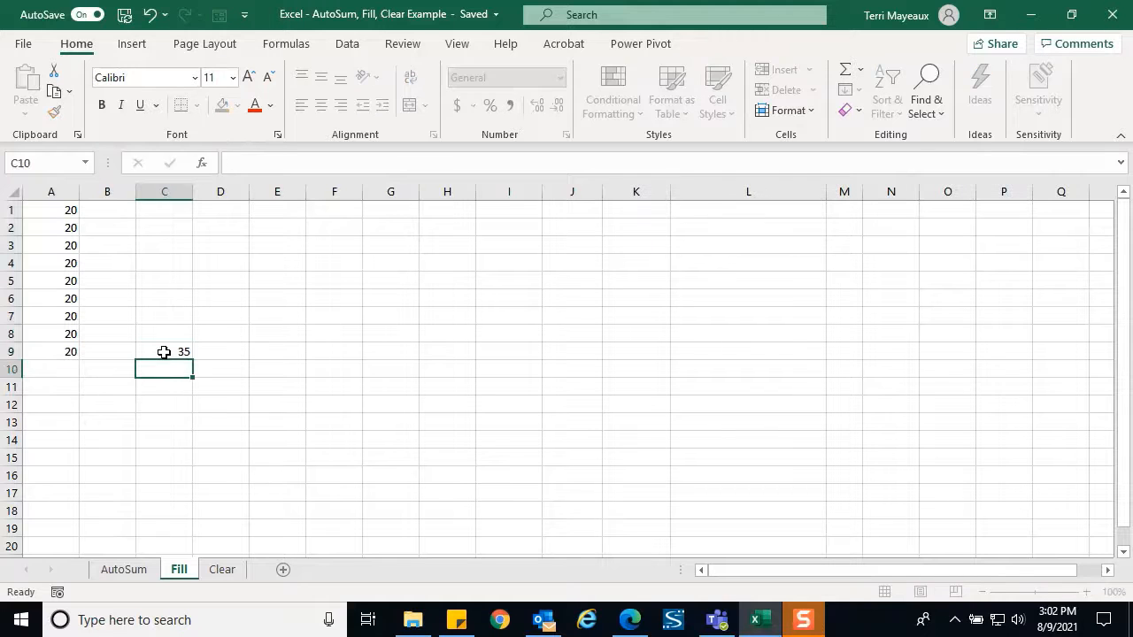
pyautogui.click(164, 352)
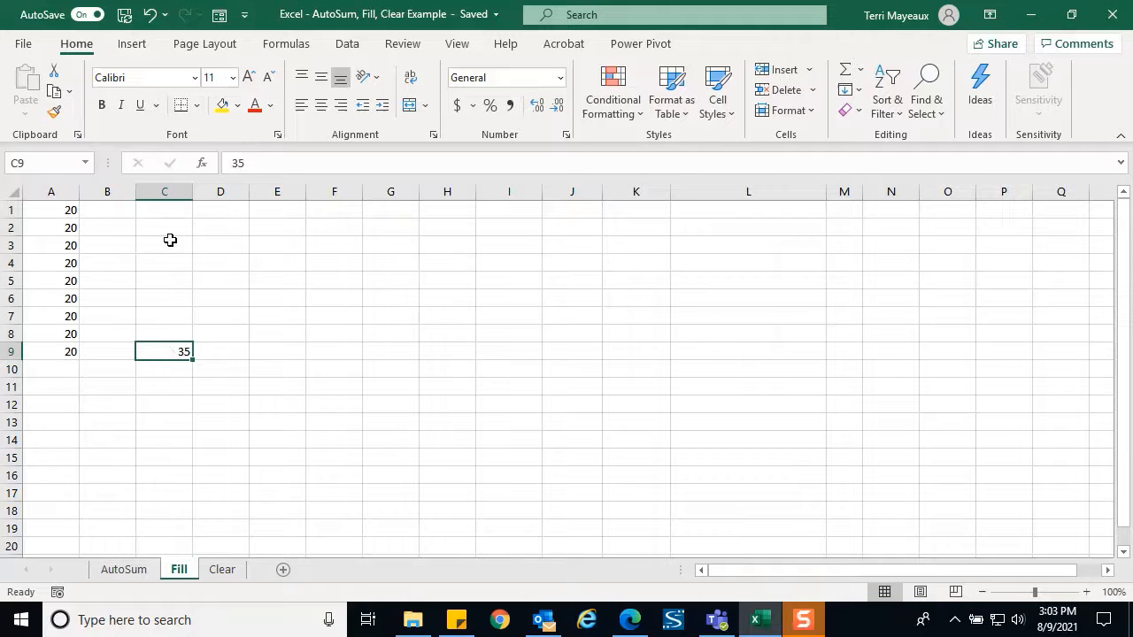
pyautogui.keyDown('shift'); pyautogui.click(163, 214); pyautogui.keyUp('shift')
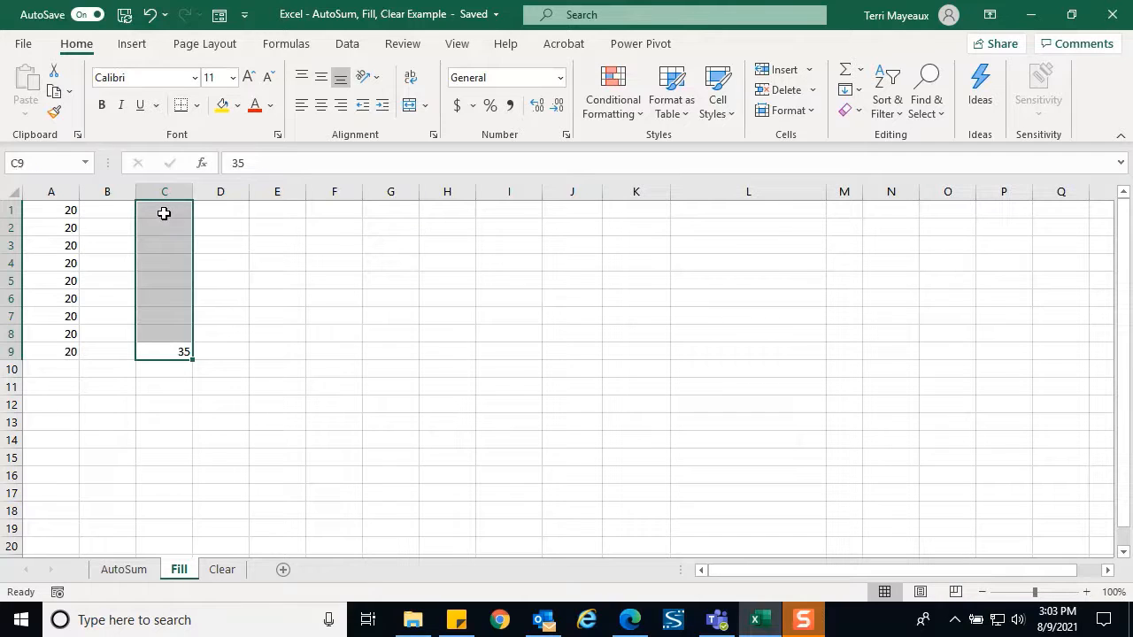
pyautogui.click(858, 90)
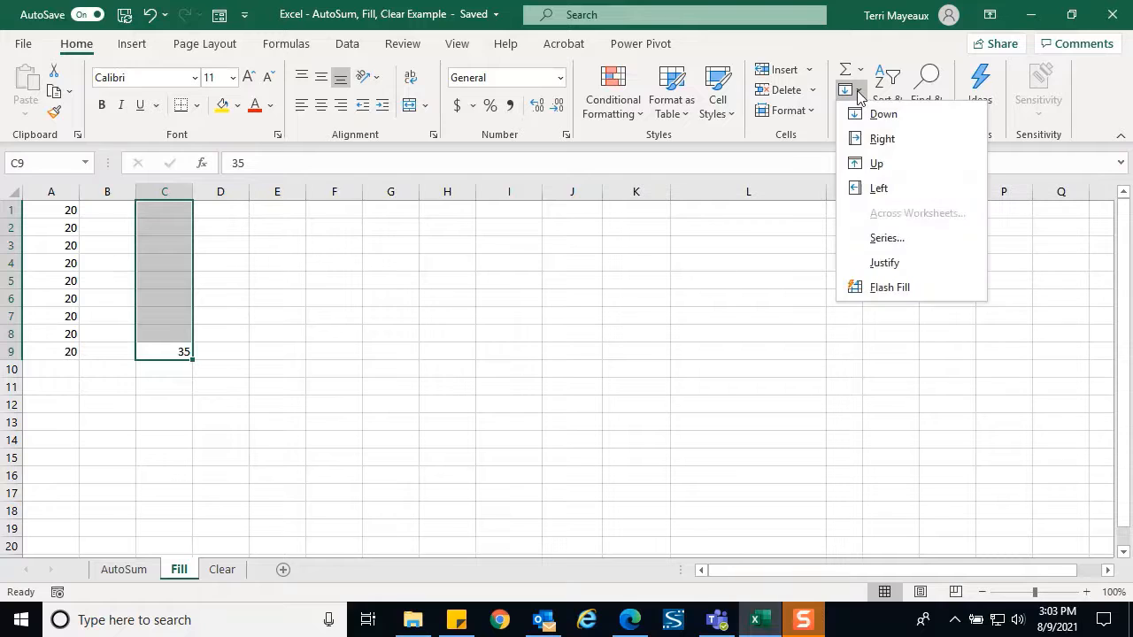
pyautogui.click(877, 164)
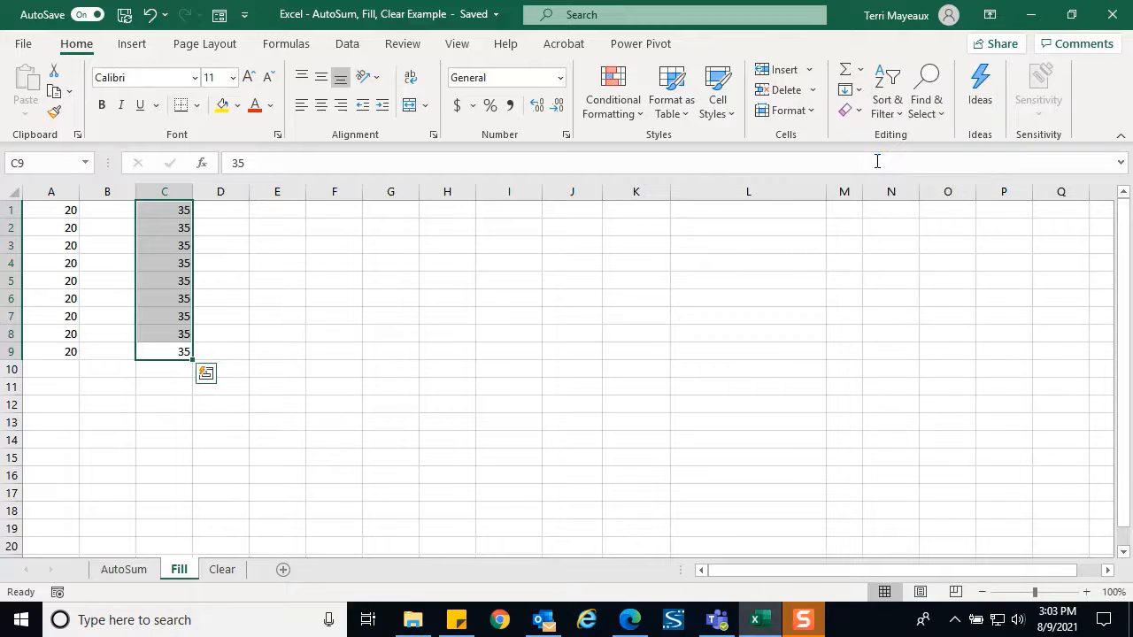
pyautogui.click(233, 228)
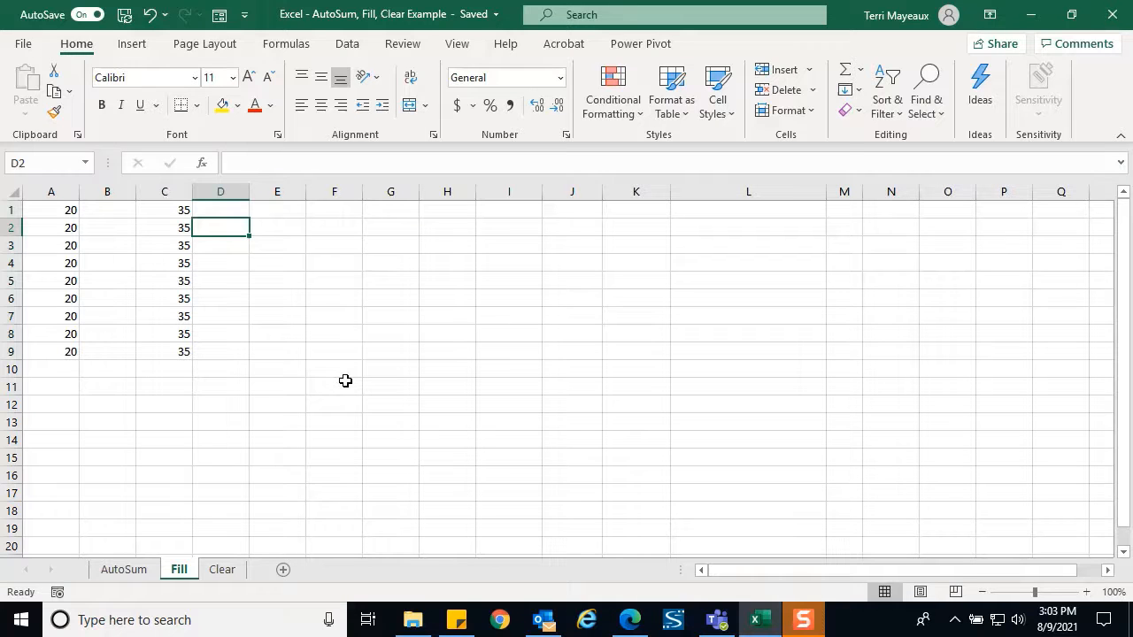
# Enter Name in A11 and fill it right across to F11
pyautogui.click(59, 387)
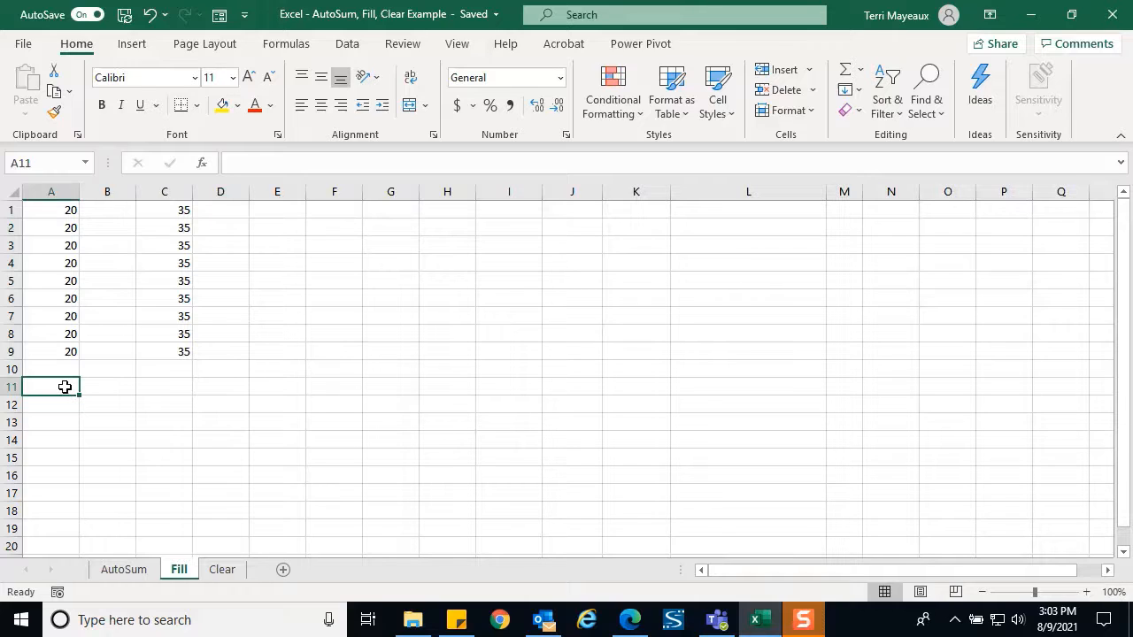
pyautogui.write('Name')
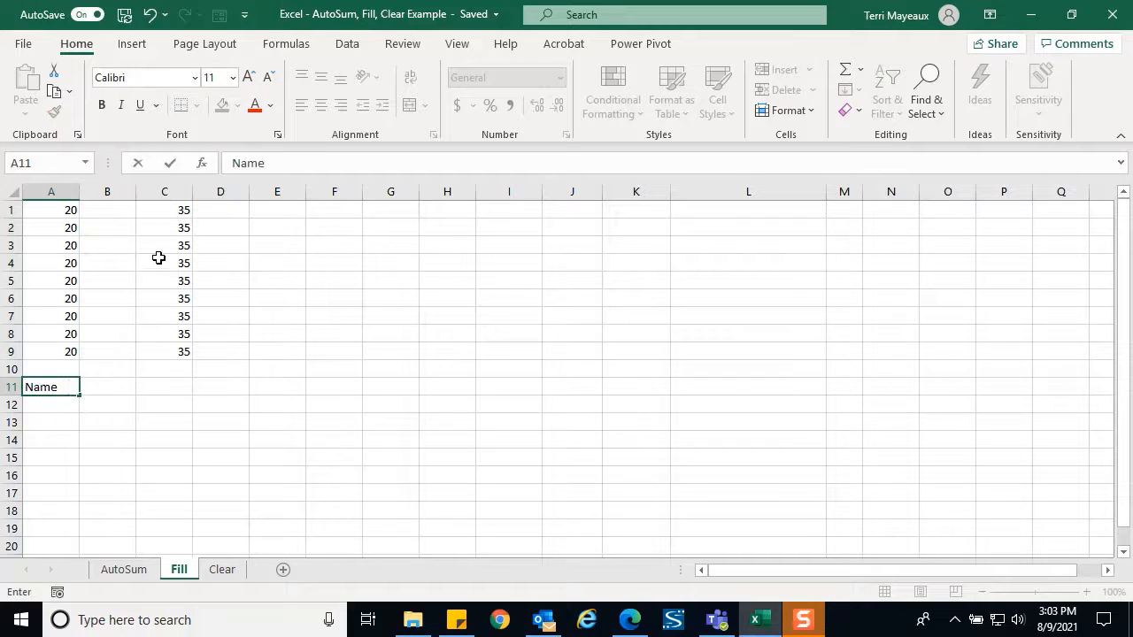
pyautogui.click(170, 163)
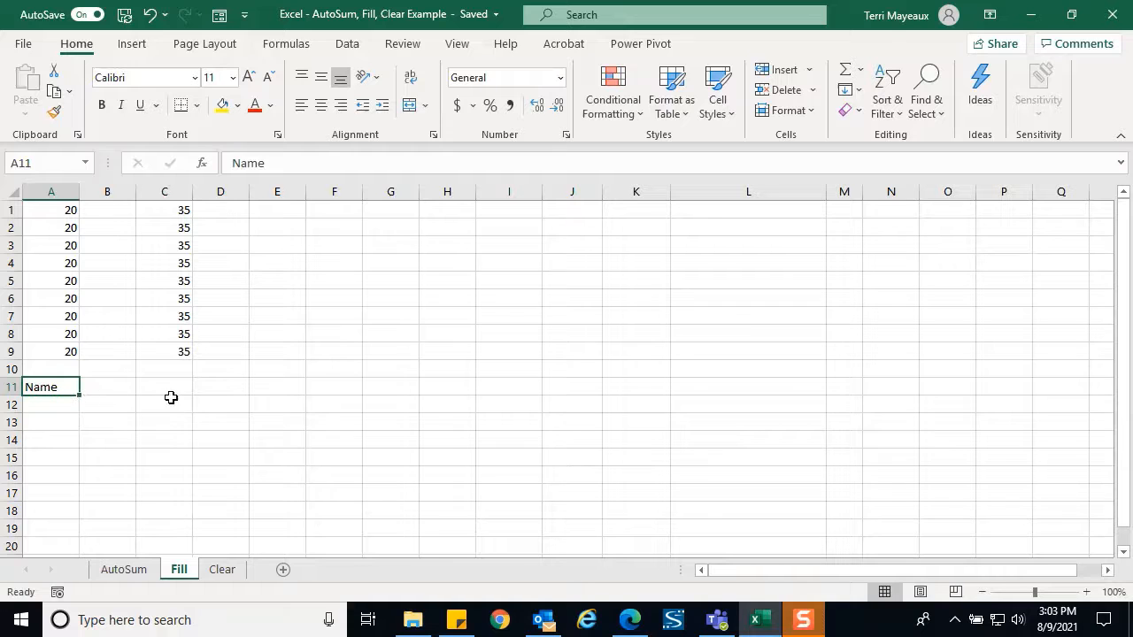
pyautogui.keyDown('shift'); pyautogui.click(324, 386); pyautogui.keyUp('shift')
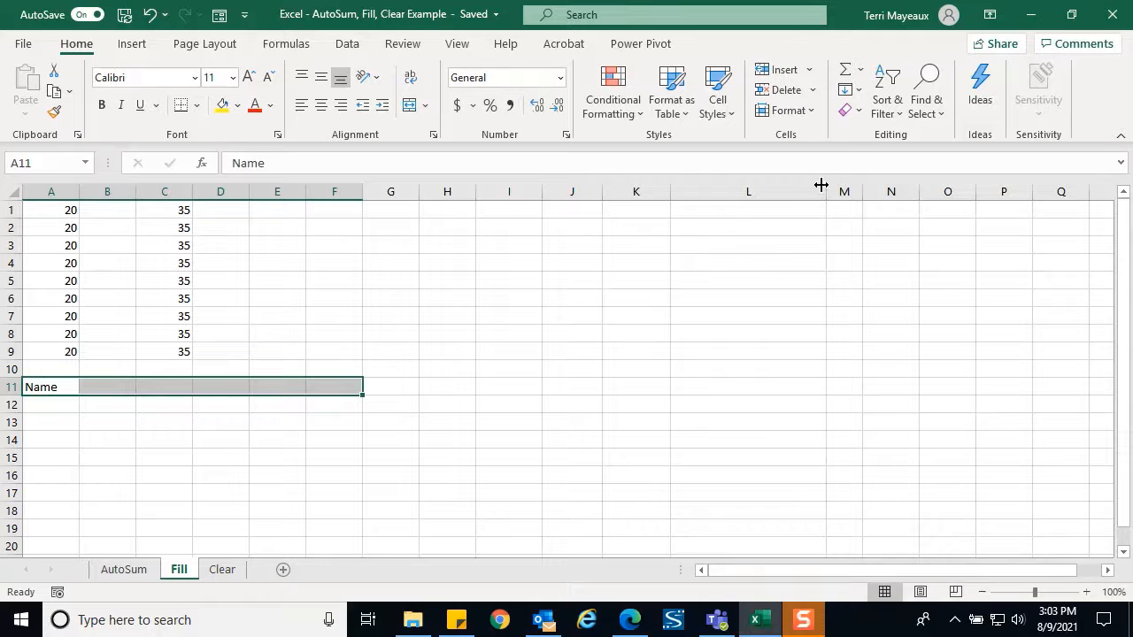
pyautogui.click(859, 91)
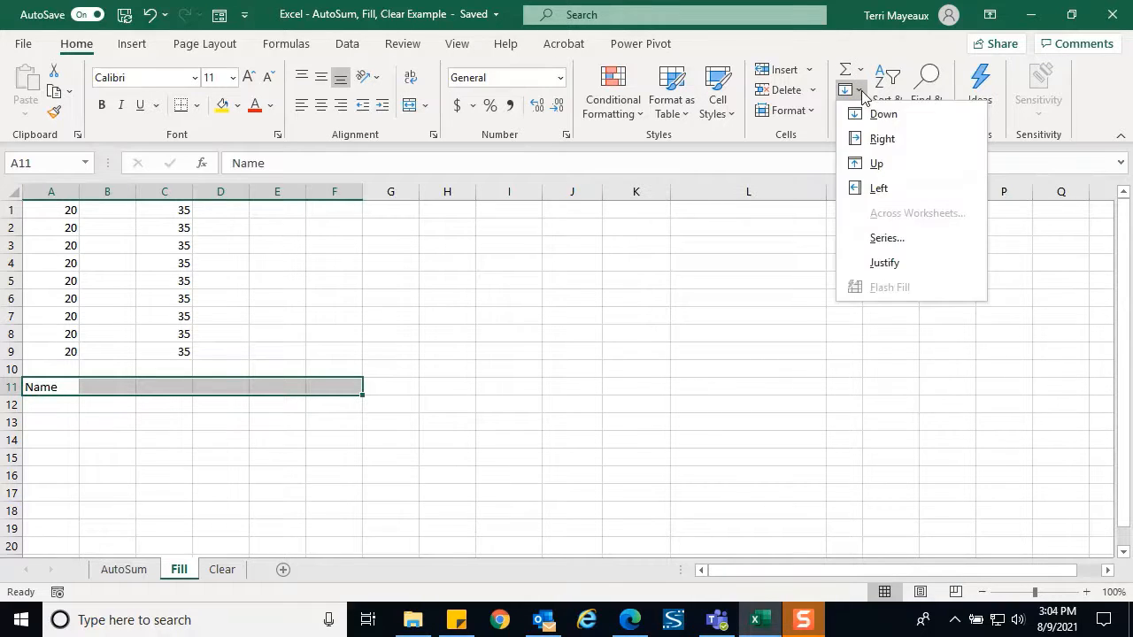
pyautogui.click(871, 140)
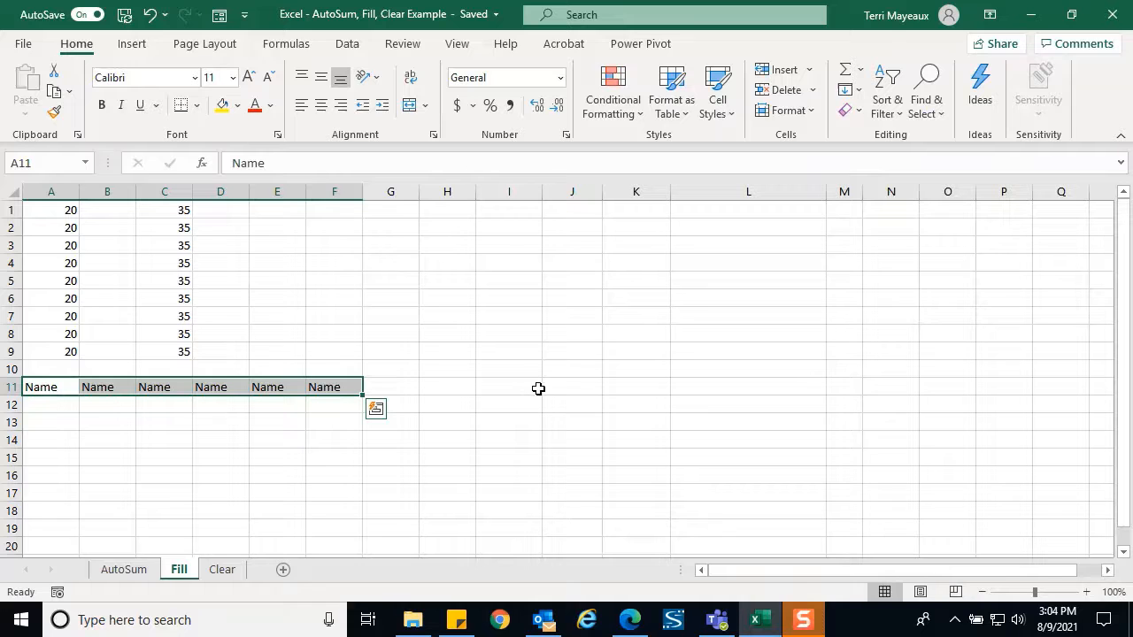
pyautogui.click(331, 425)
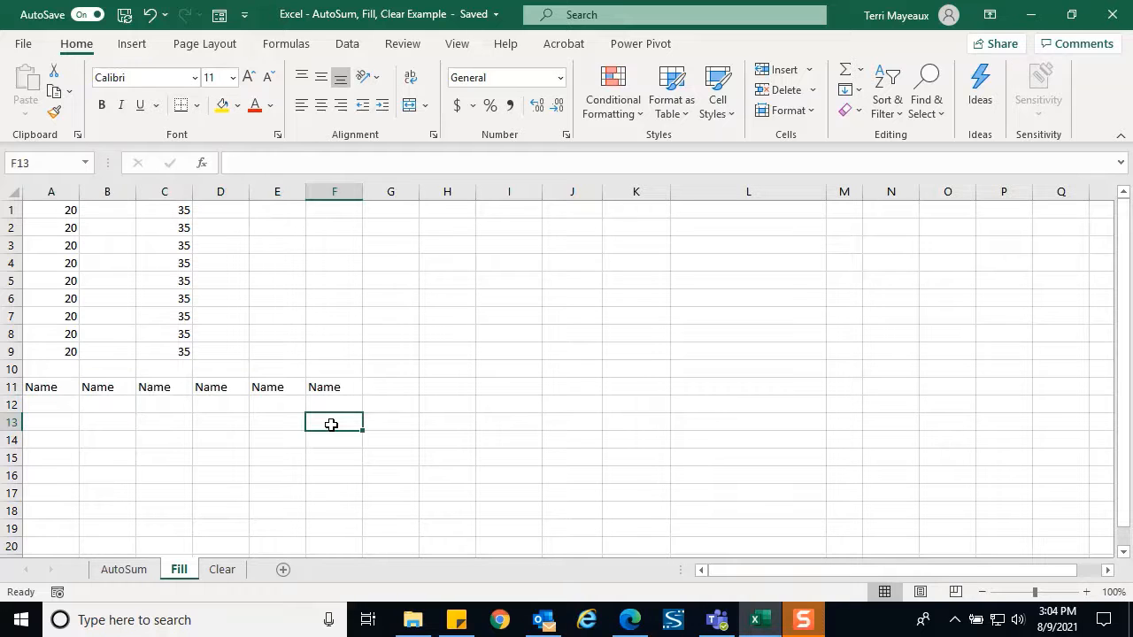
# Enter Phone in F13 and fill it left across to A13
pyautogui.write('Phone')
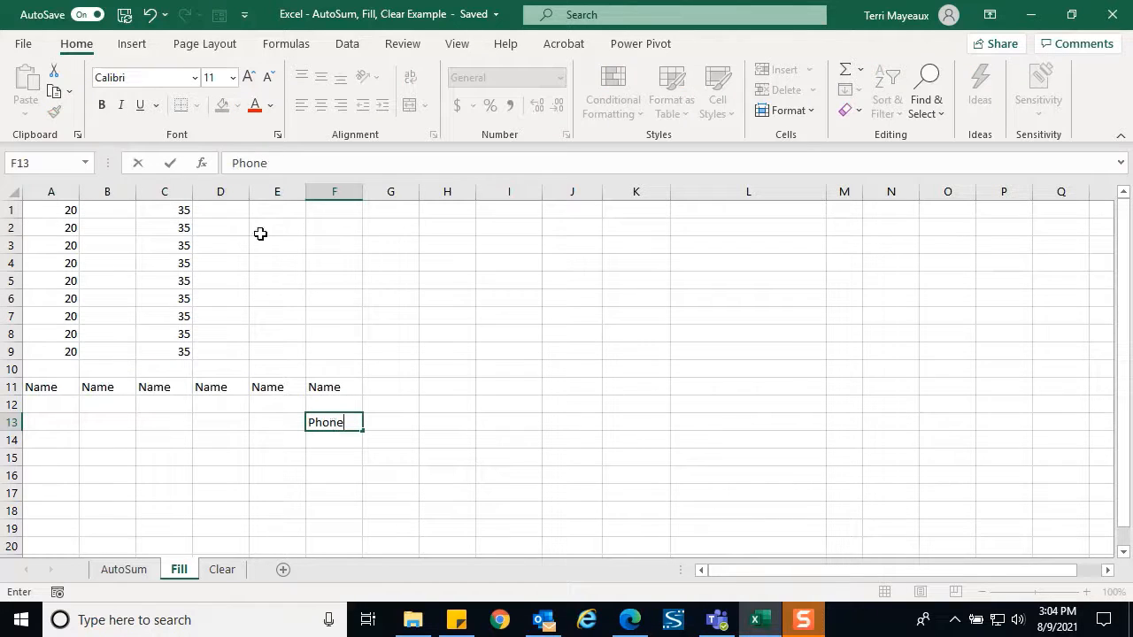
pyautogui.click(170, 163)
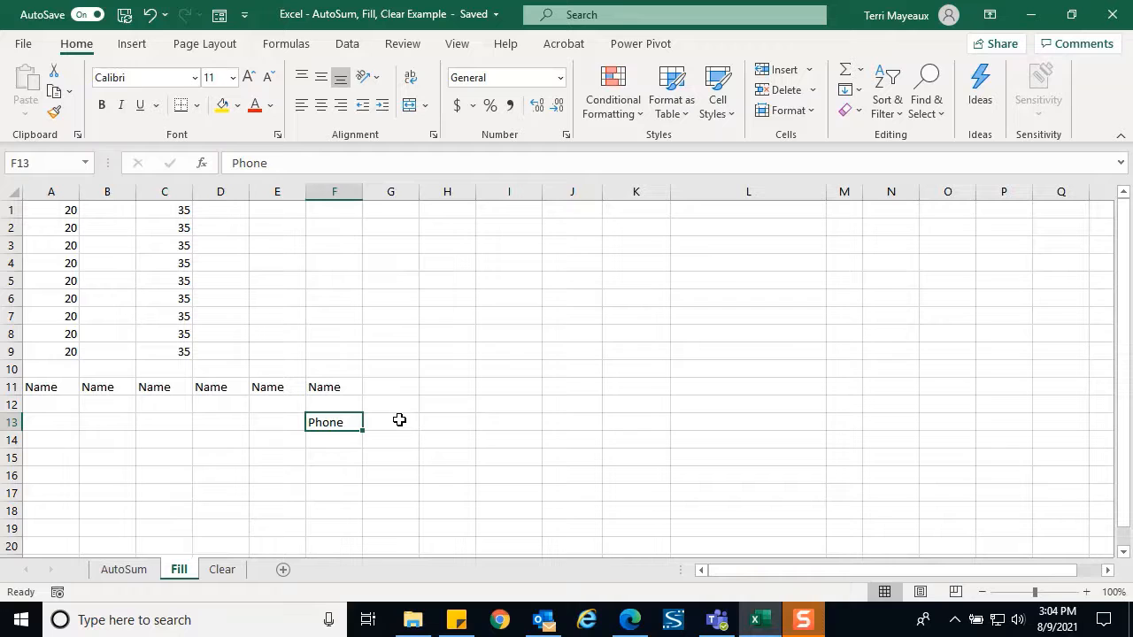
pyautogui.keyDown('shift'); pyautogui.click(57, 421); pyautogui.keyUp('shift')
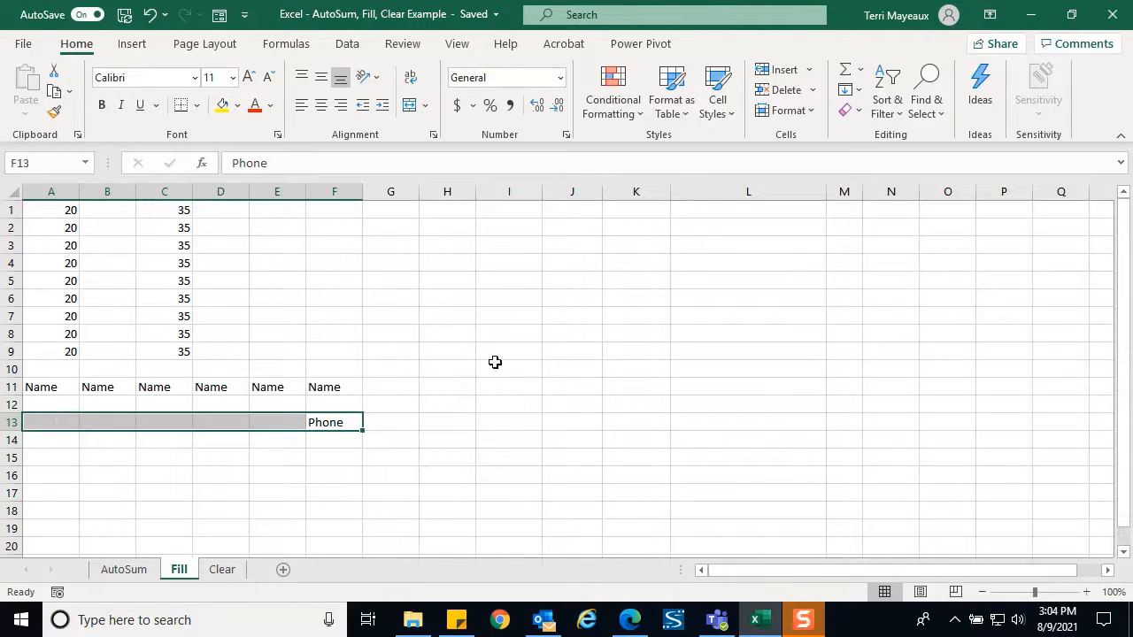
pyautogui.click(858, 90)
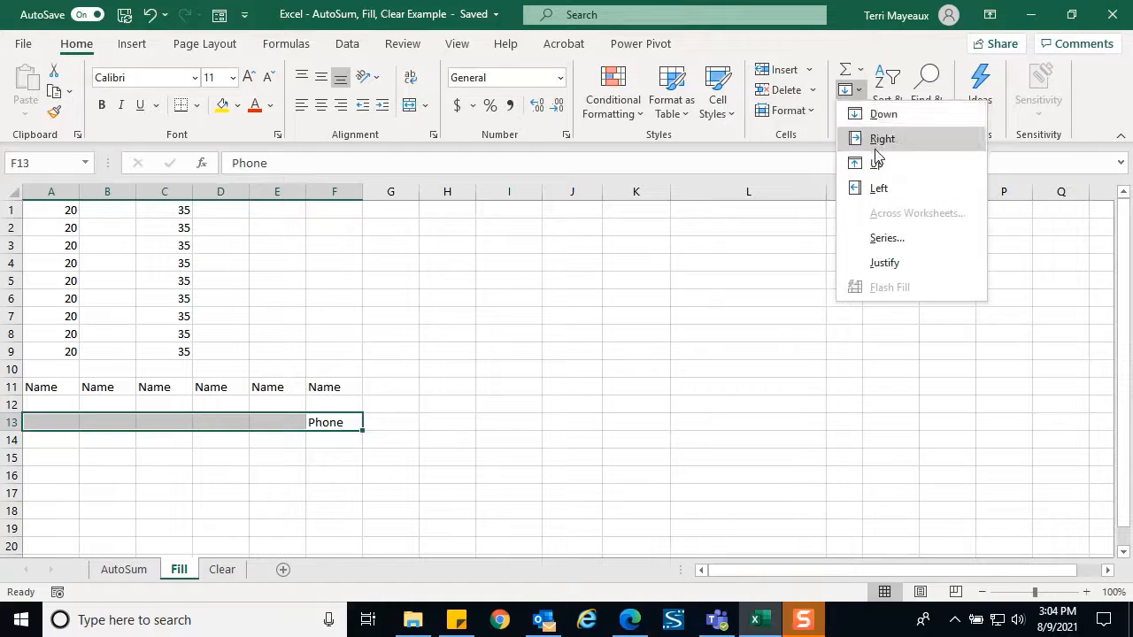
pyautogui.click(877, 189)
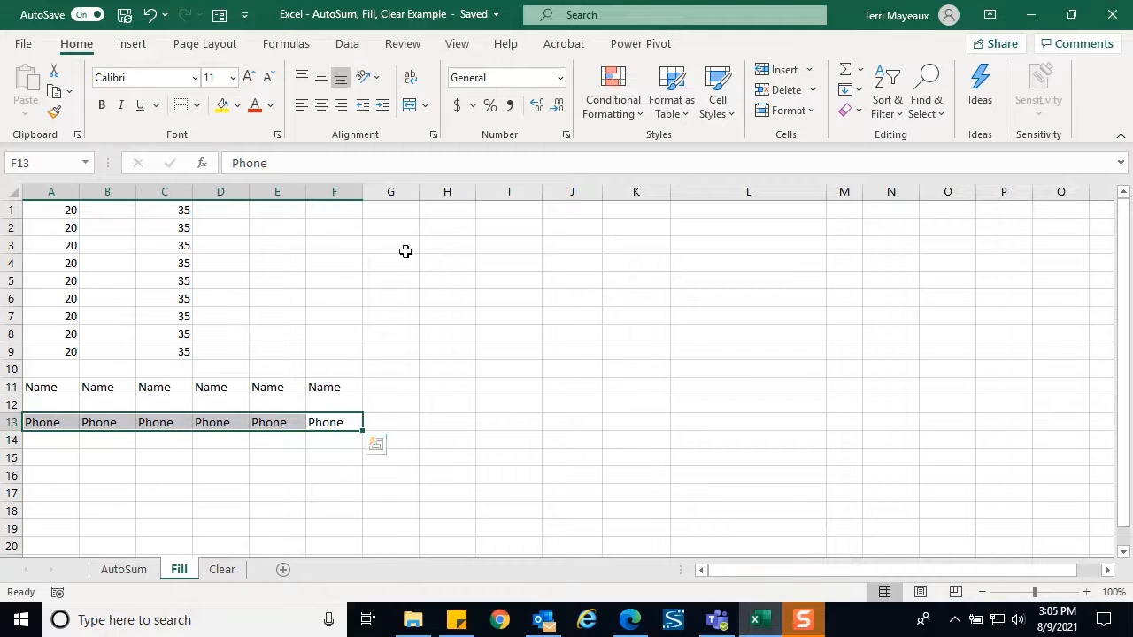
pyautogui.click(449, 209)
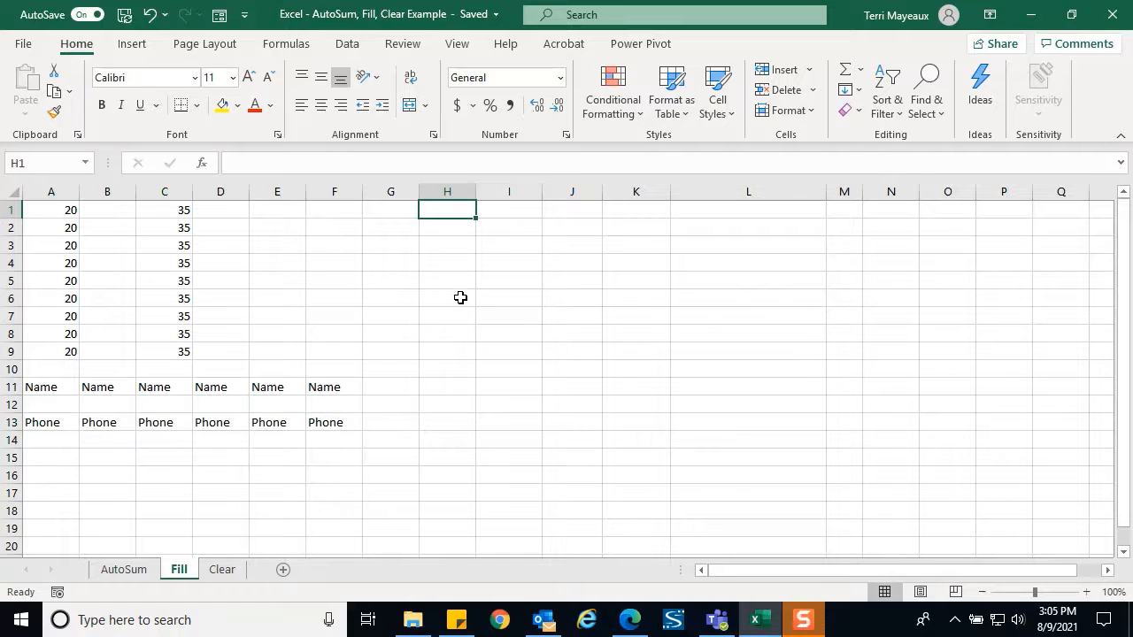
# Enter 20 as the starting value in H1
pyautogui.write('20')
pyautogui.press('Return')
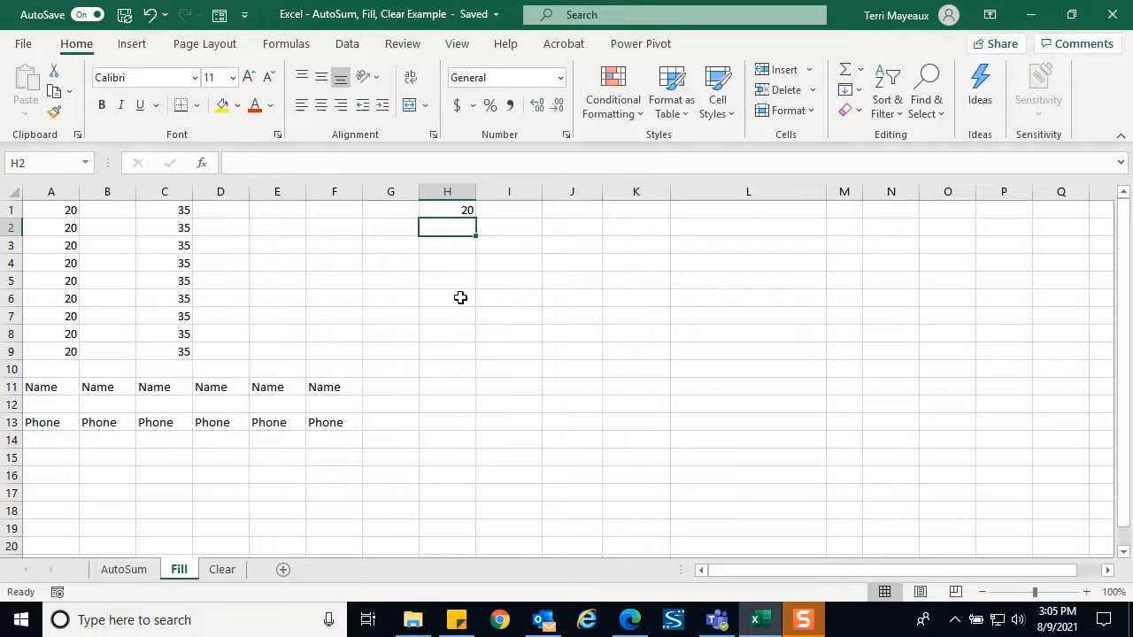
pyautogui.click(443, 210)
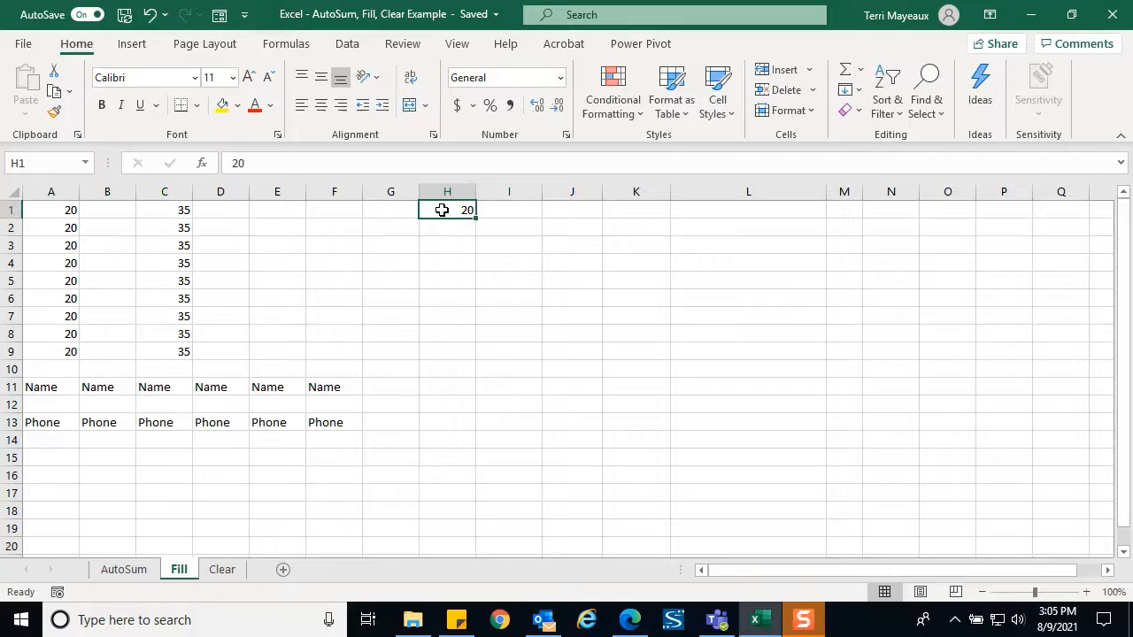
# Fill a linear column series from H1 with step 5 and stop value 65
pyautogui.click(856, 90)
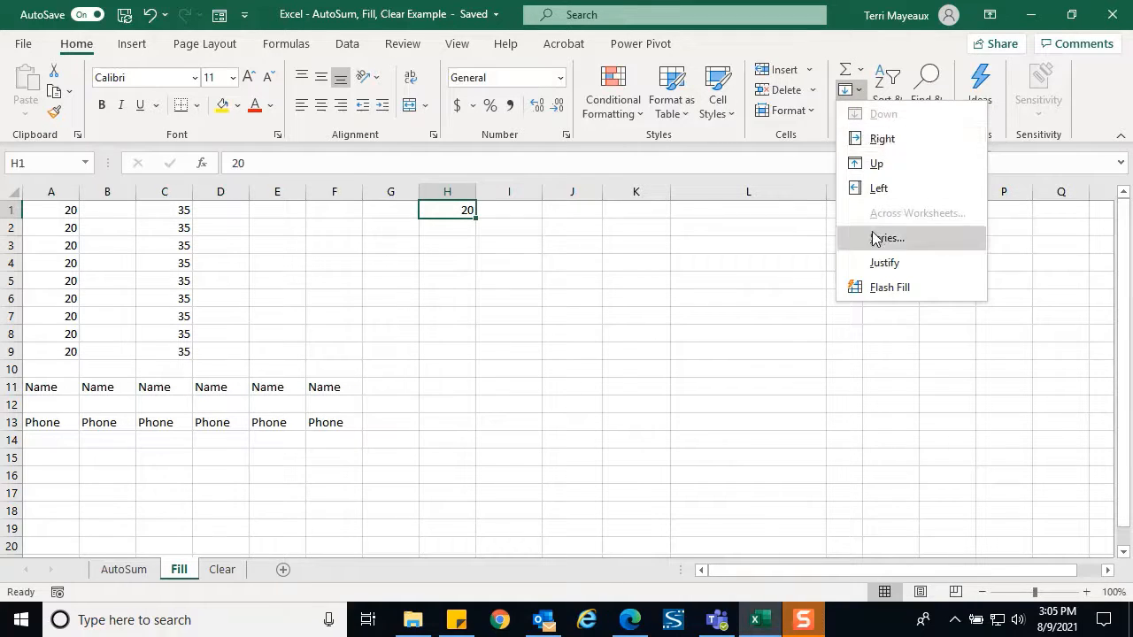
pyautogui.click(882, 240)
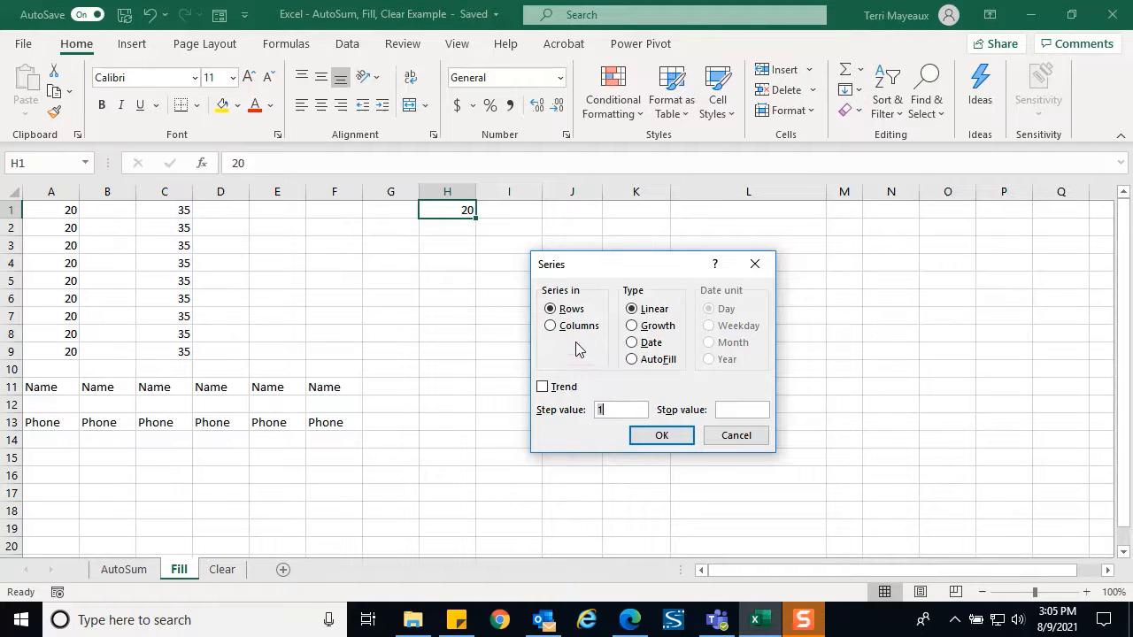
pyautogui.click(551, 325)
pyautogui.click(609, 409)
pyautogui.doubleClick(609, 409)
pyautogui.write('5')
pyautogui.click(733, 411)
pyautogui.write('65')
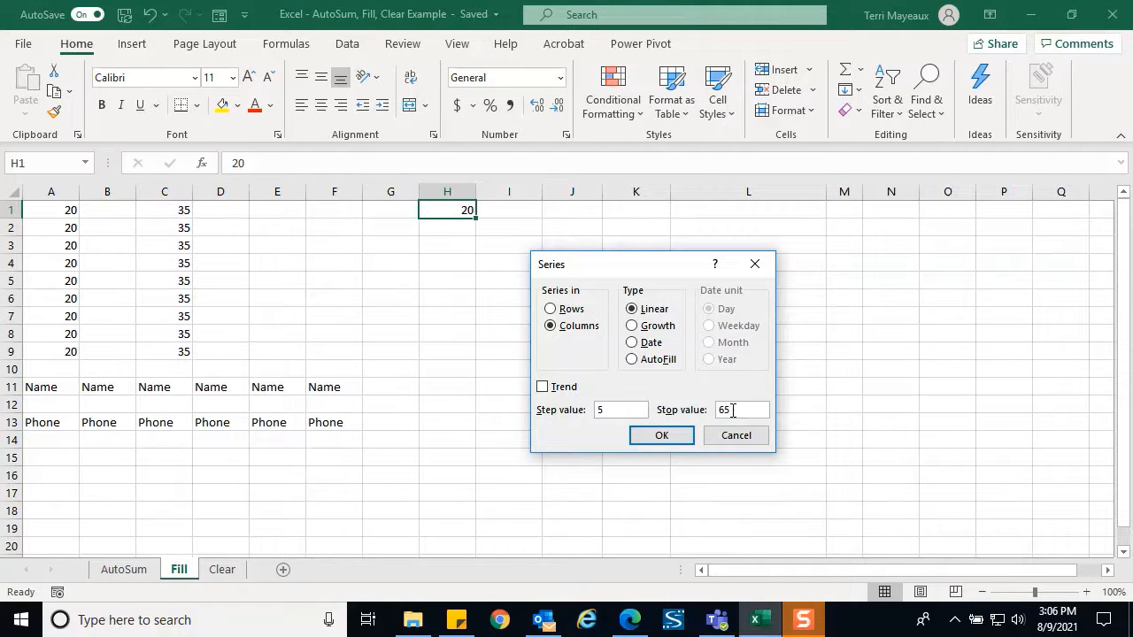
pyautogui.click(662, 434)
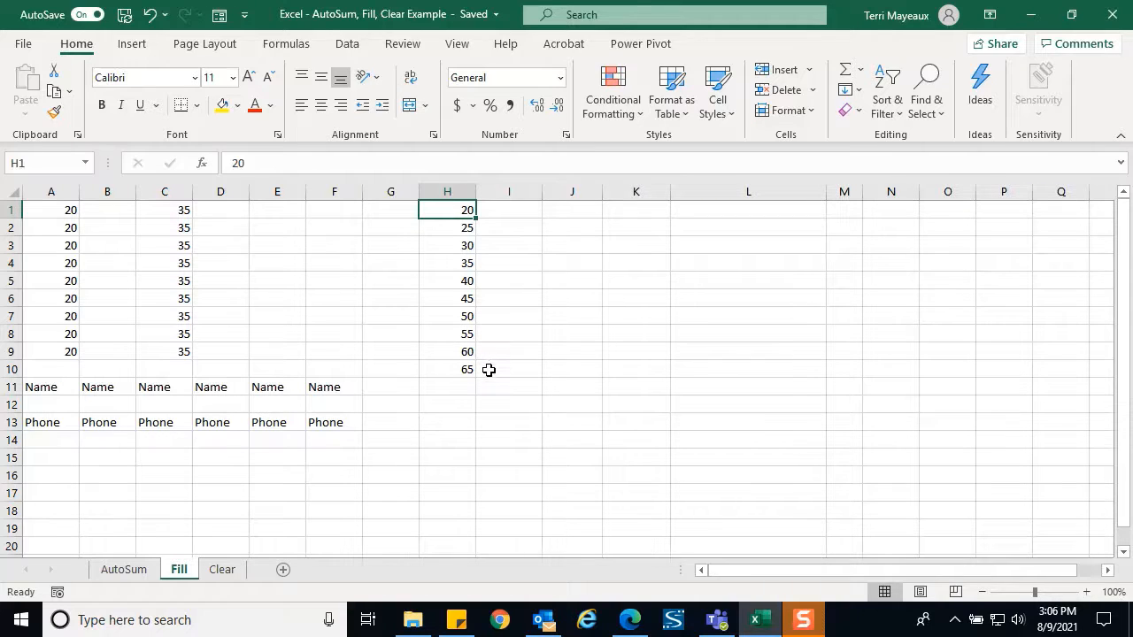
pyautogui.click(448, 387)
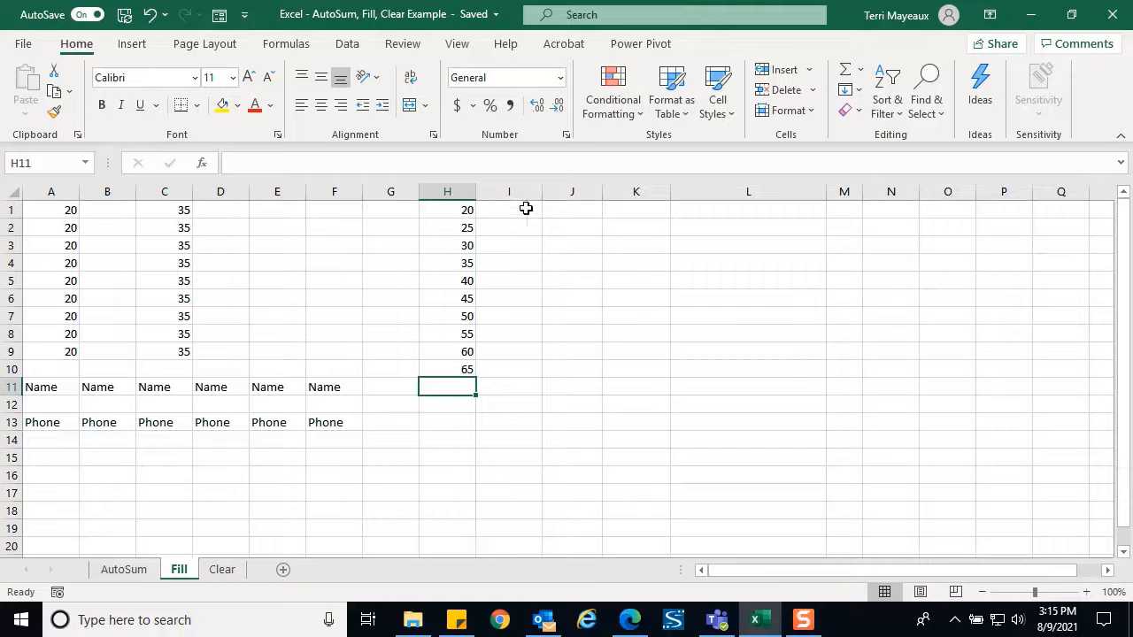
# Enter 20 in I1 and select I1:I7
pyautogui.click(526, 209)
pyautogui.write('20')
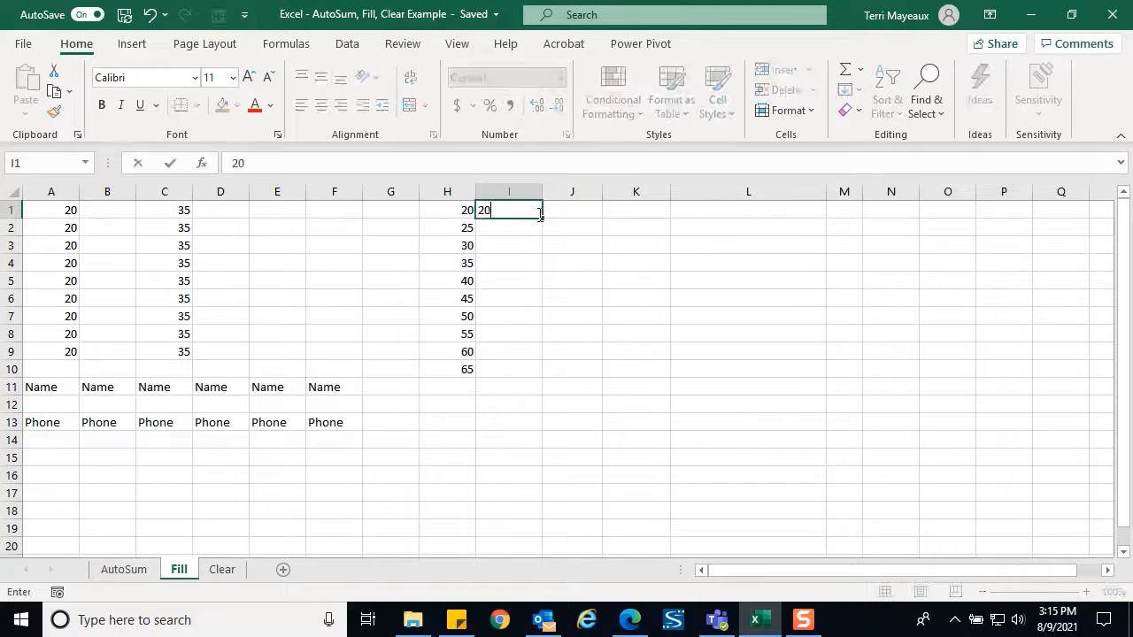
pyautogui.press('Return')
pyautogui.click(527, 213)
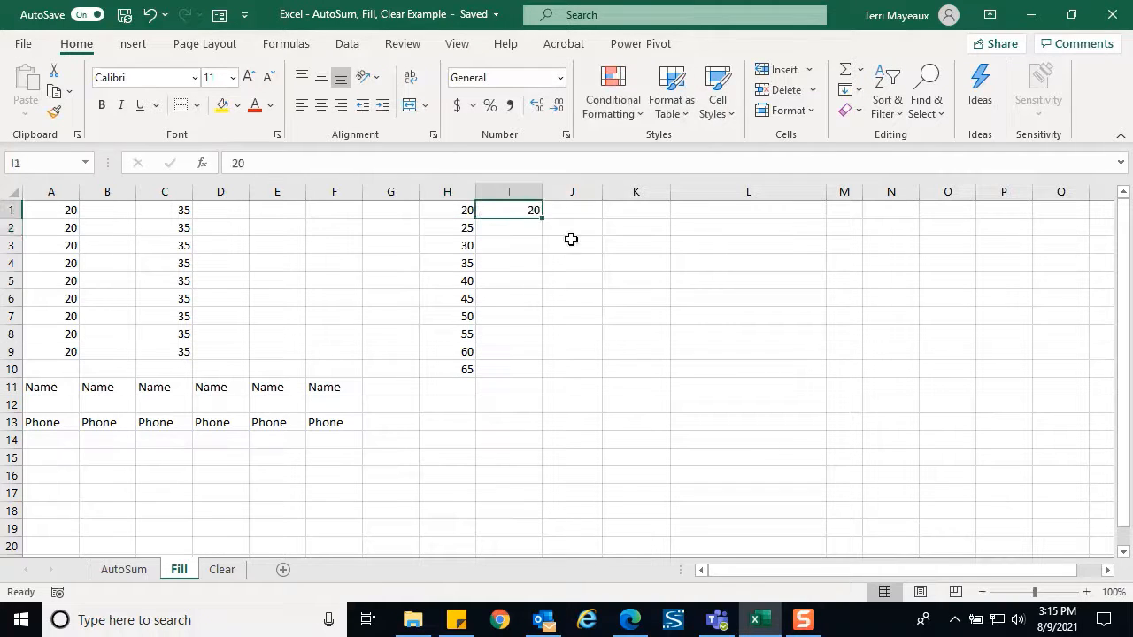
pyautogui.keyDown('shift'); pyautogui.click(503, 315); pyautogui.keyUp('shift')
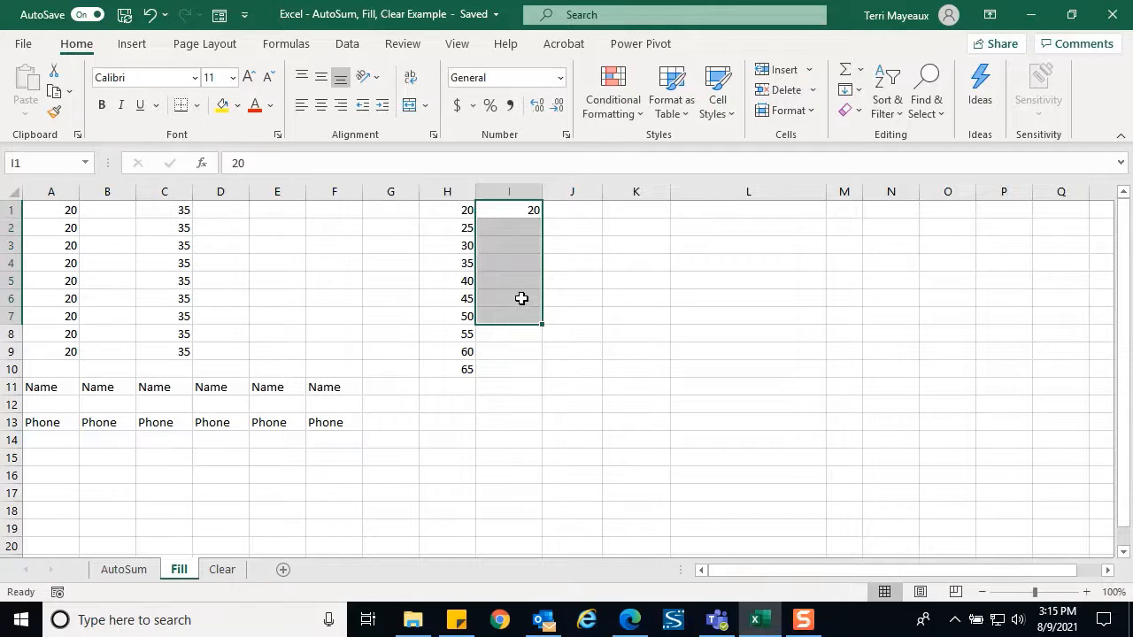
# Fill I1:I7 with a growth series of step 2, doubling to 1280
pyautogui.click(857, 91)
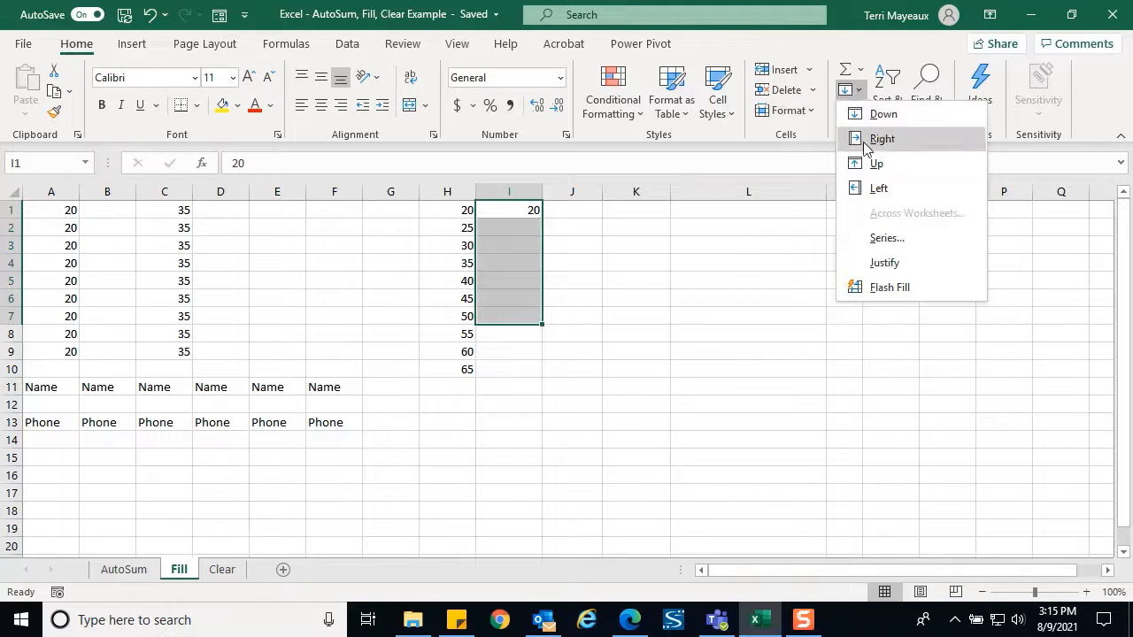
pyautogui.click(888, 237)
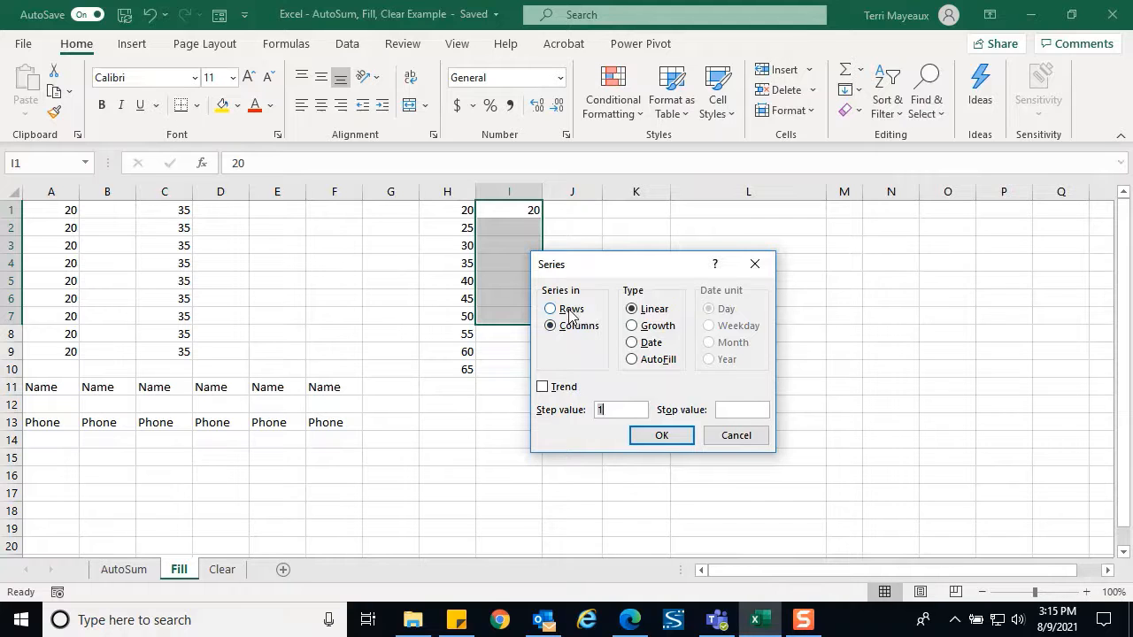
pyautogui.click(636, 329)
pyautogui.click(607, 409)
pyautogui.press('BackSpace')
pyautogui.write('2')
pyautogui.click(662, 436)
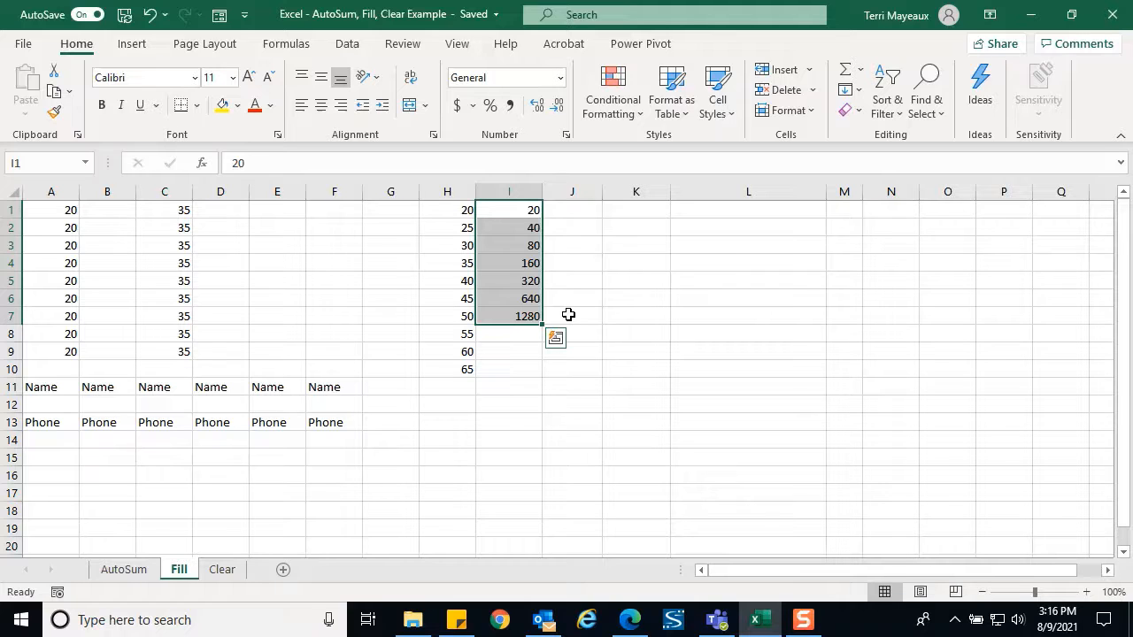
pyautogui.click(579, 207)
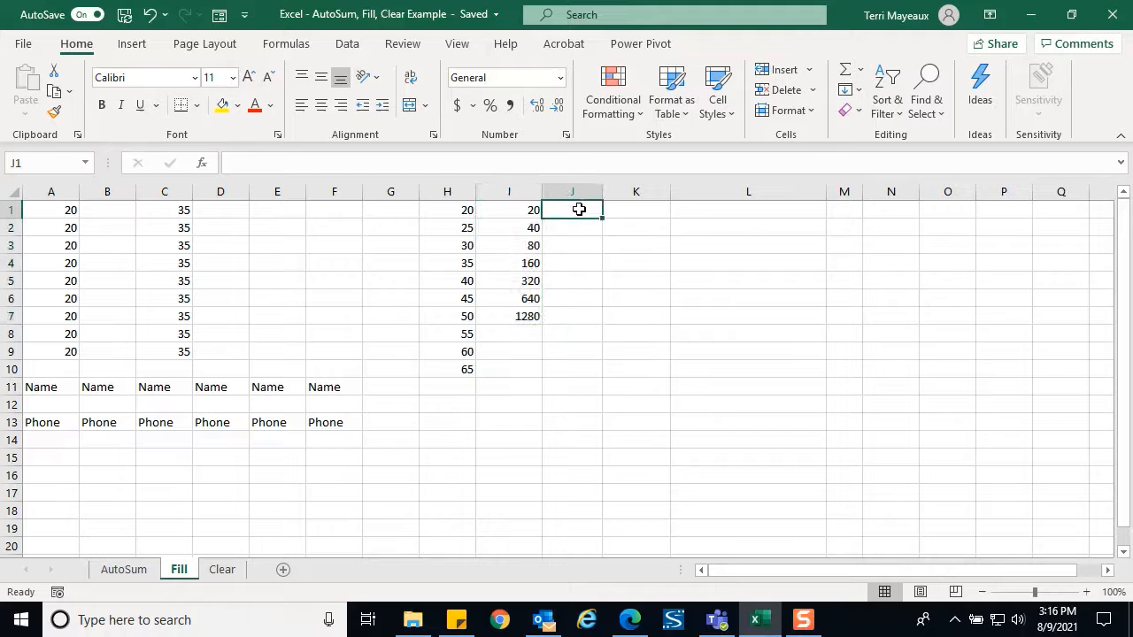
# Insert today's date in J1 and fill weekly dates down column J through 12/31/2021
pyautogui.hotkey('ctrl', ';')
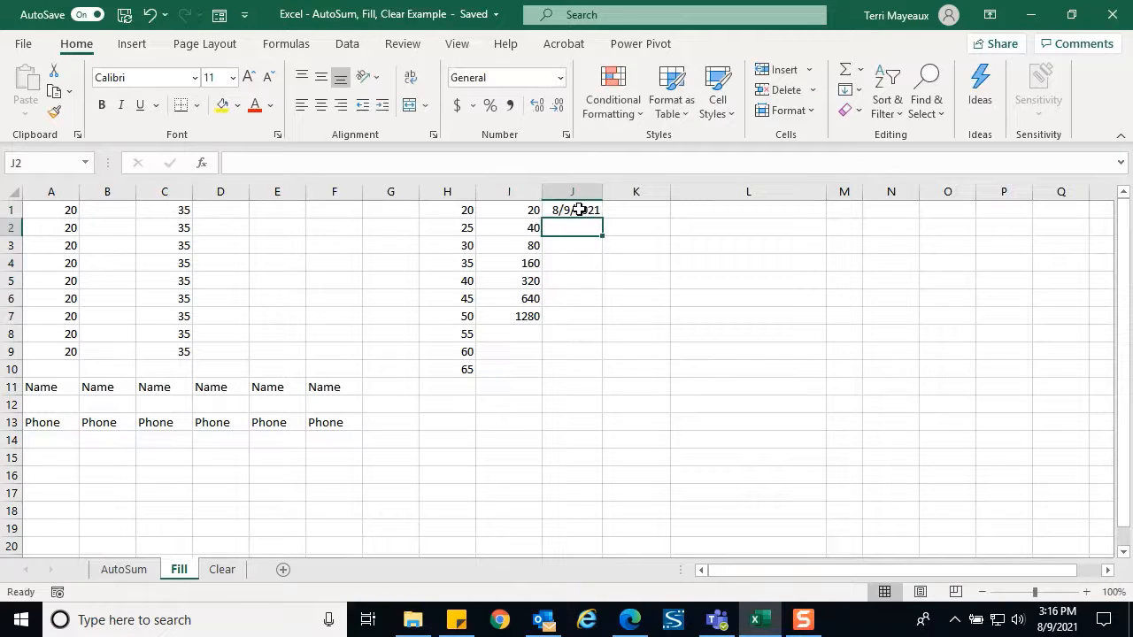
pyautogui.click(578, 210)
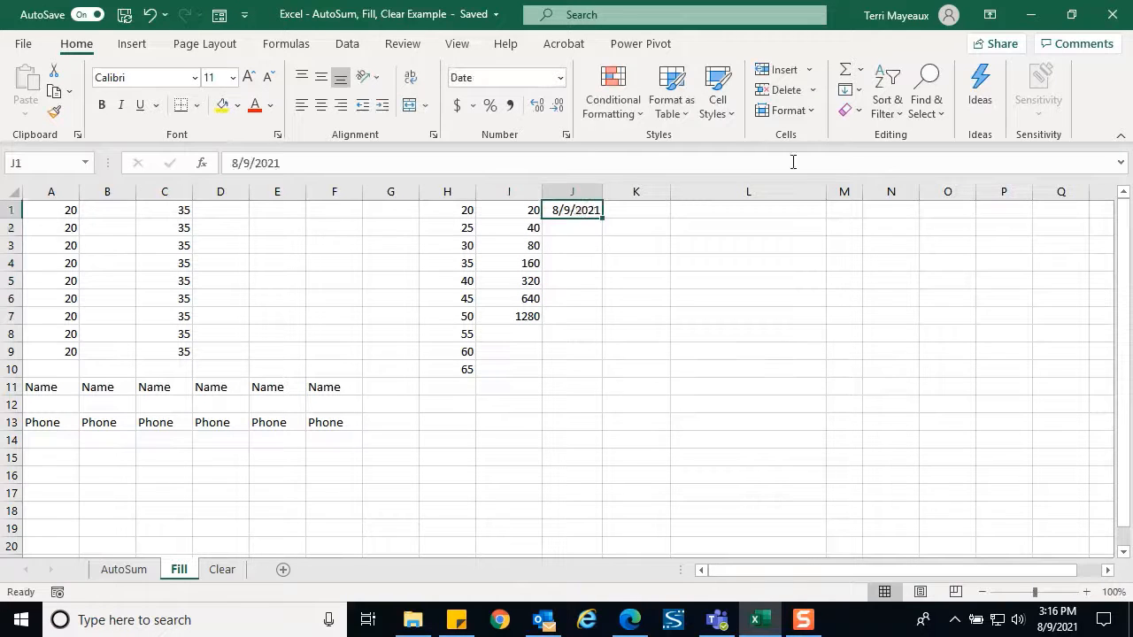
pyautogui.click(857, 91)
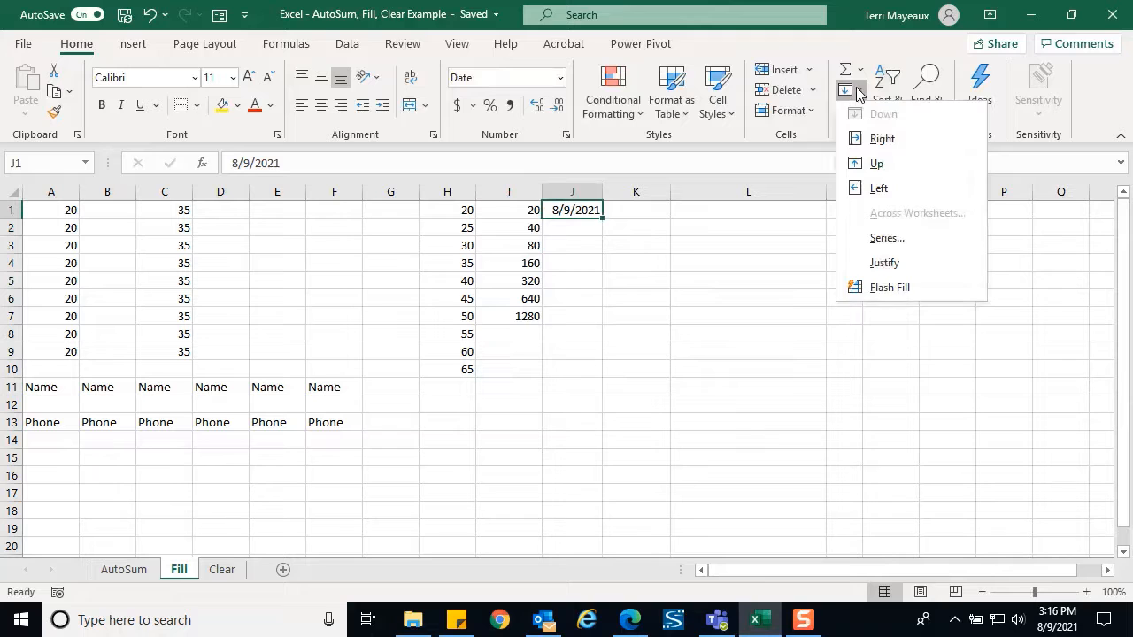
pyautogui.click(885, 239)
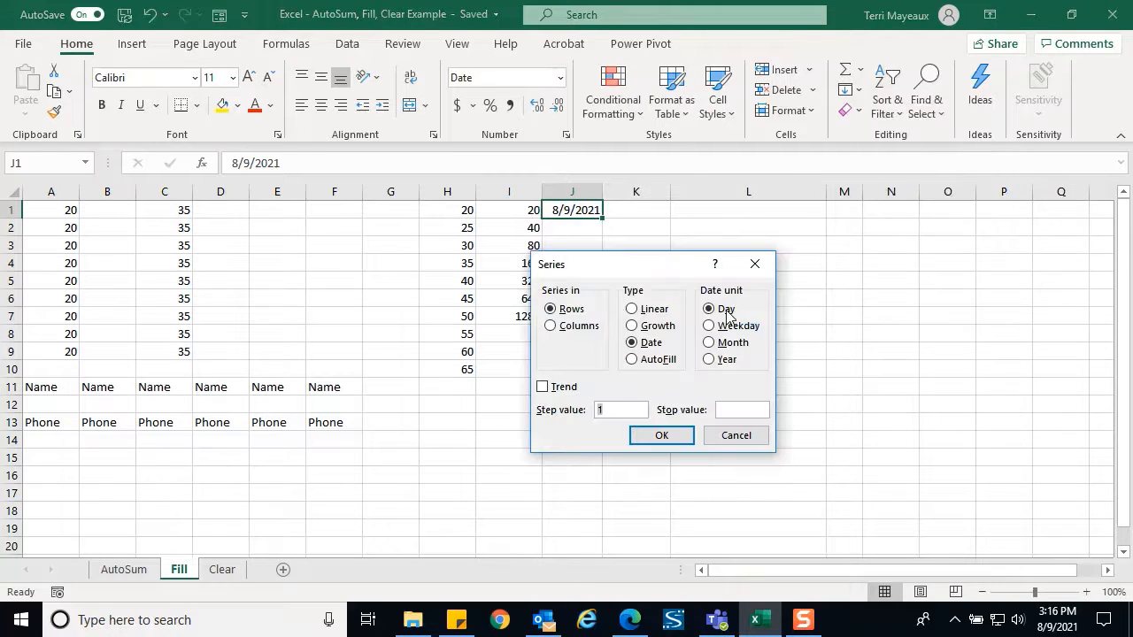
pyautogui.click(551, 327)
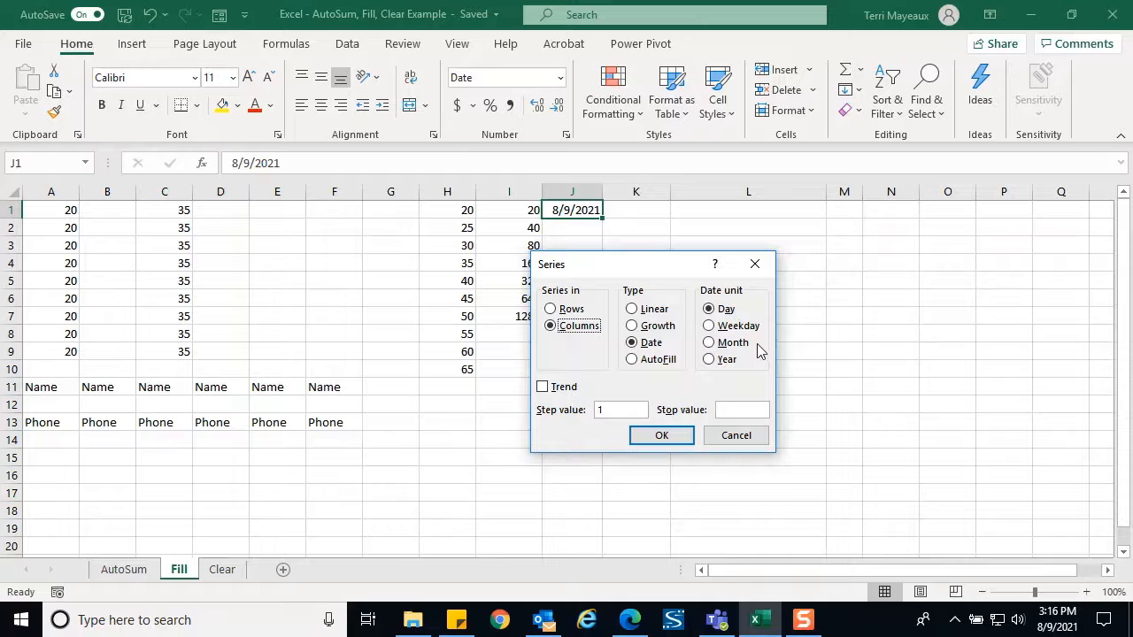
pyautogui.click(617, 409)
pyautogui.press('BackSpace')
pyautogui.write('7')
pyautogui.click(728, 409)
pyautogui.write('12/3')
pyautogui.write('1/2021')
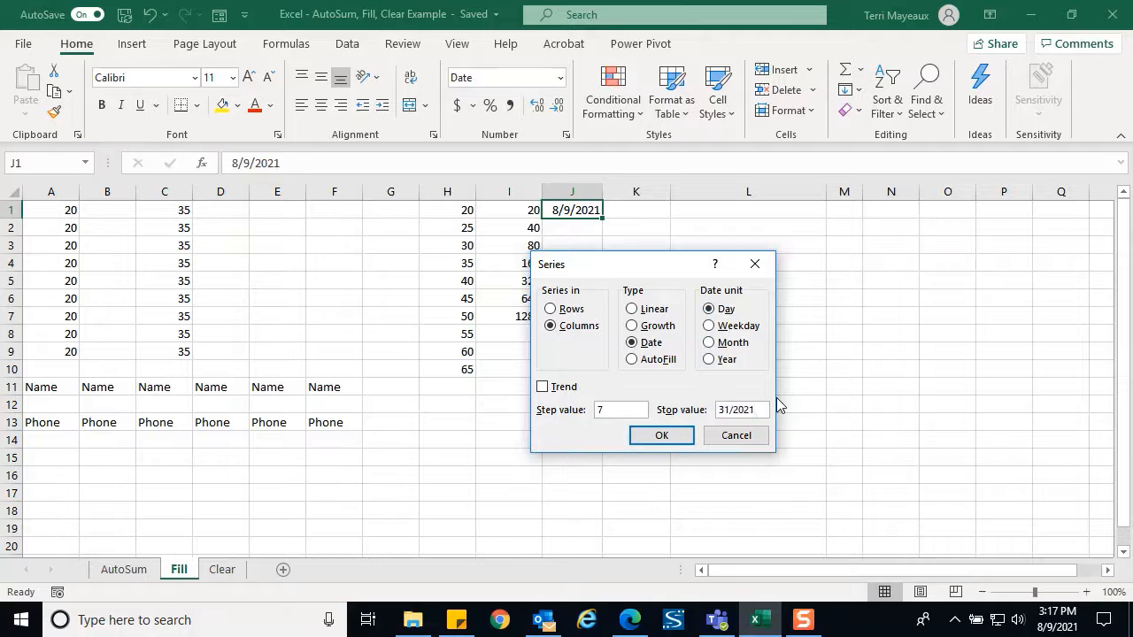
pyautogui.click(673, 437)
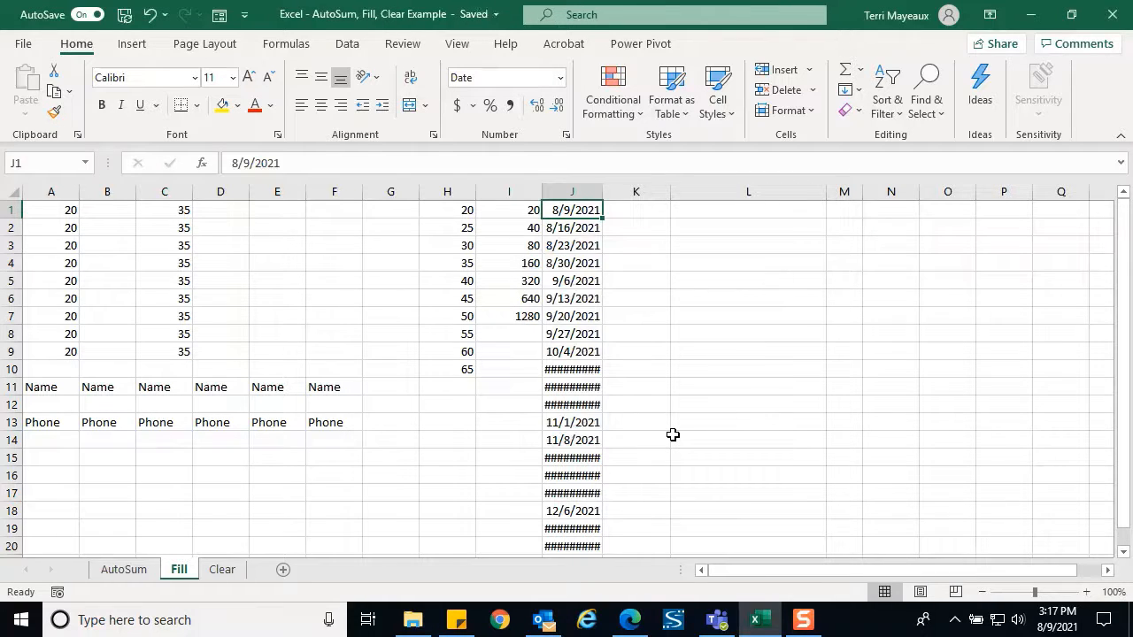
# Autofit column J so every date shows in full
pyautogui.doubleClick(603, 192)
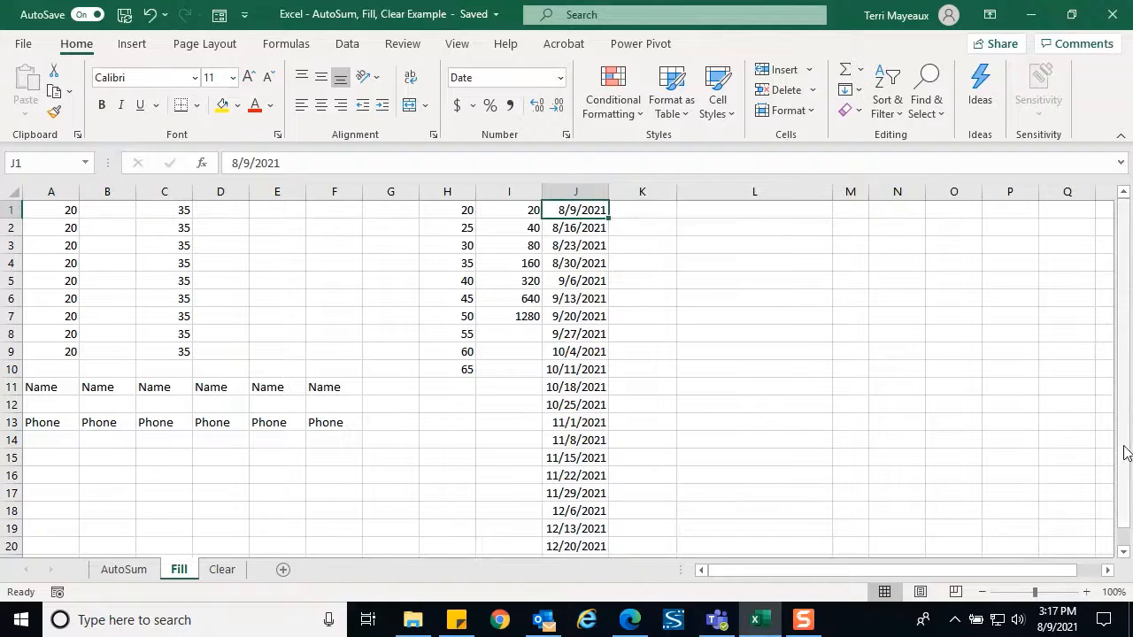
pyautogui.moveTo(1125, 455); pyautogui.dragTo(1125, 496)
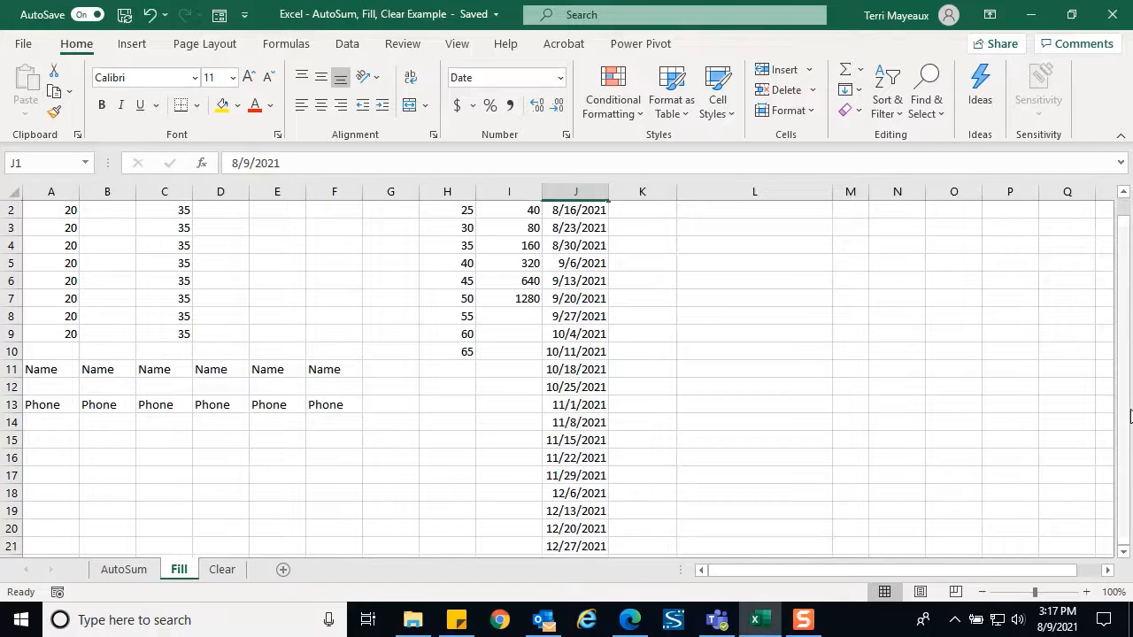
pyautogui.moveTo(1126, 420); pyautogui.dragTo(1126, 407)
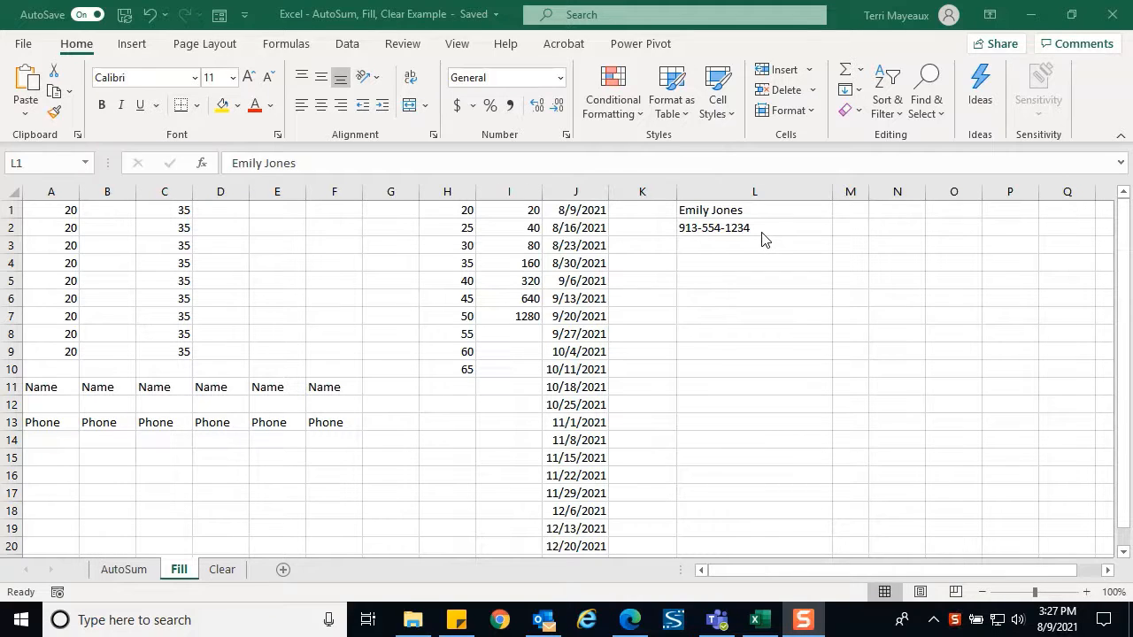
# Widen column L to fit the contact's name
pyautogui.click(860, 92)
pyautogui.click(860, 92)
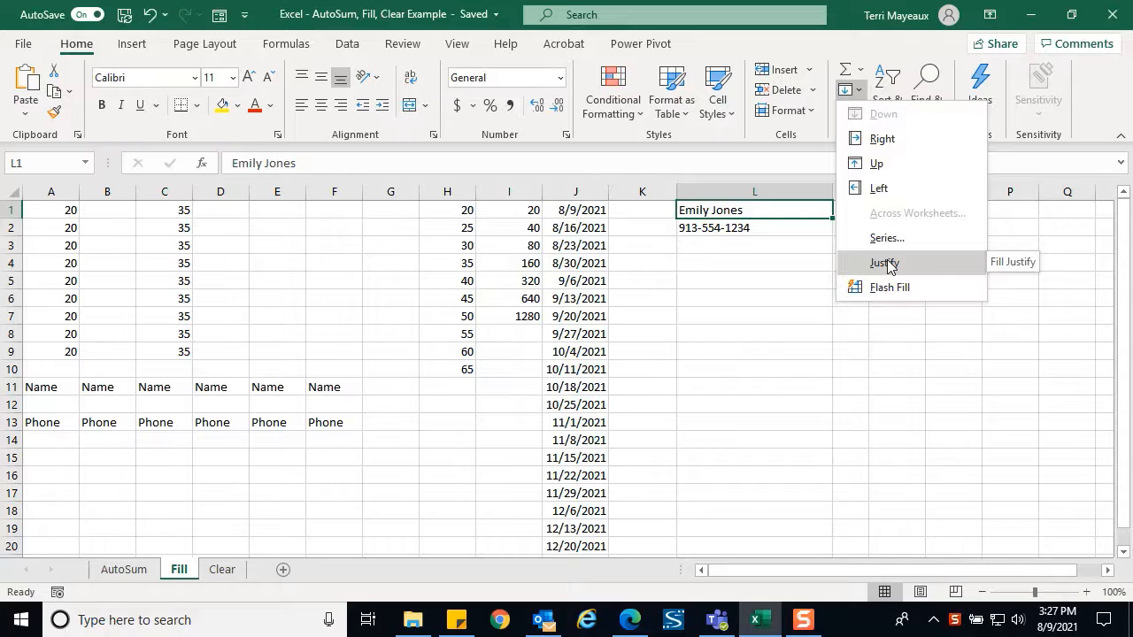
pyautogui.click(810, 264)
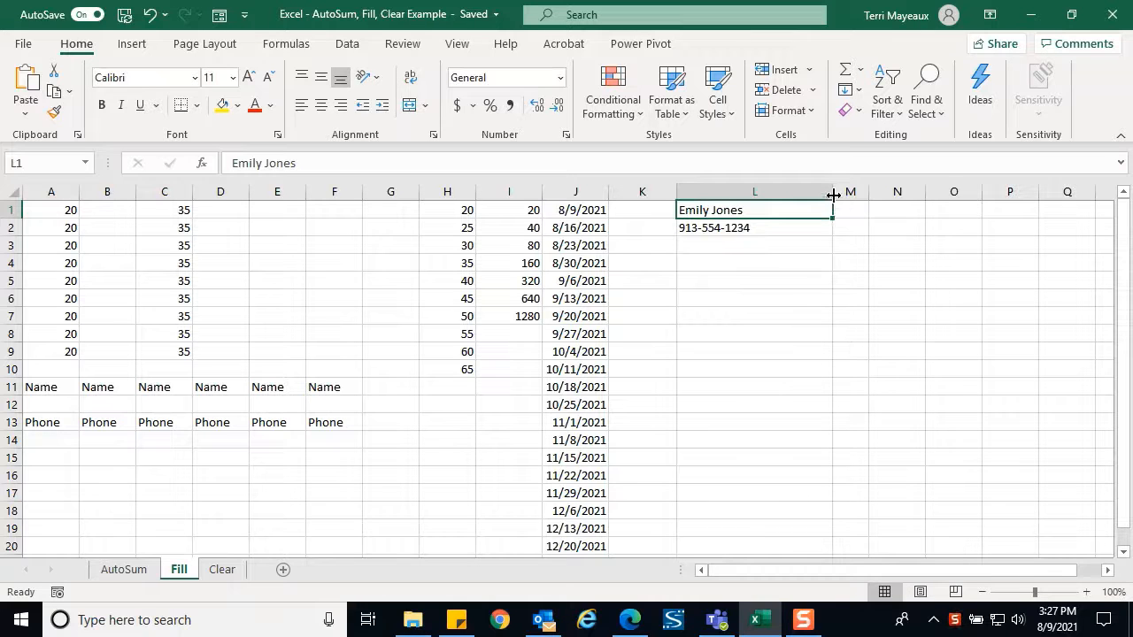
pyautogui.moveTo(832, 192); pyautogui.dragTo(872, 193)
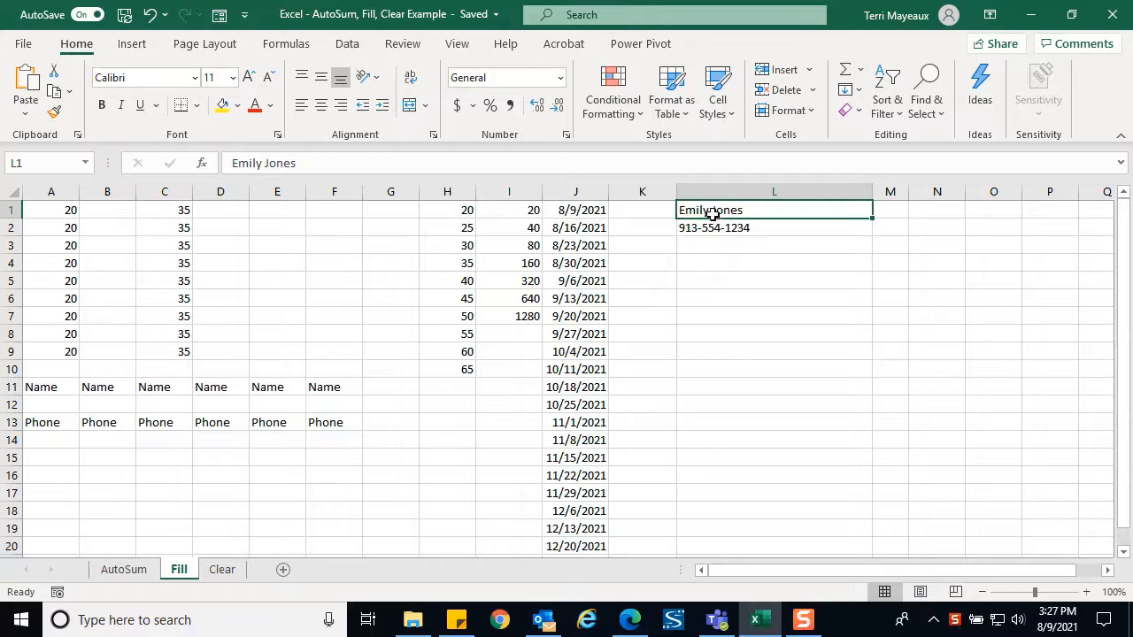
# Justify the name and phone in L1:L2 into L1, then move to the Clear sheet
pyautogui.moveTo(720, 213); pyautogui.dragTo(728, 225)
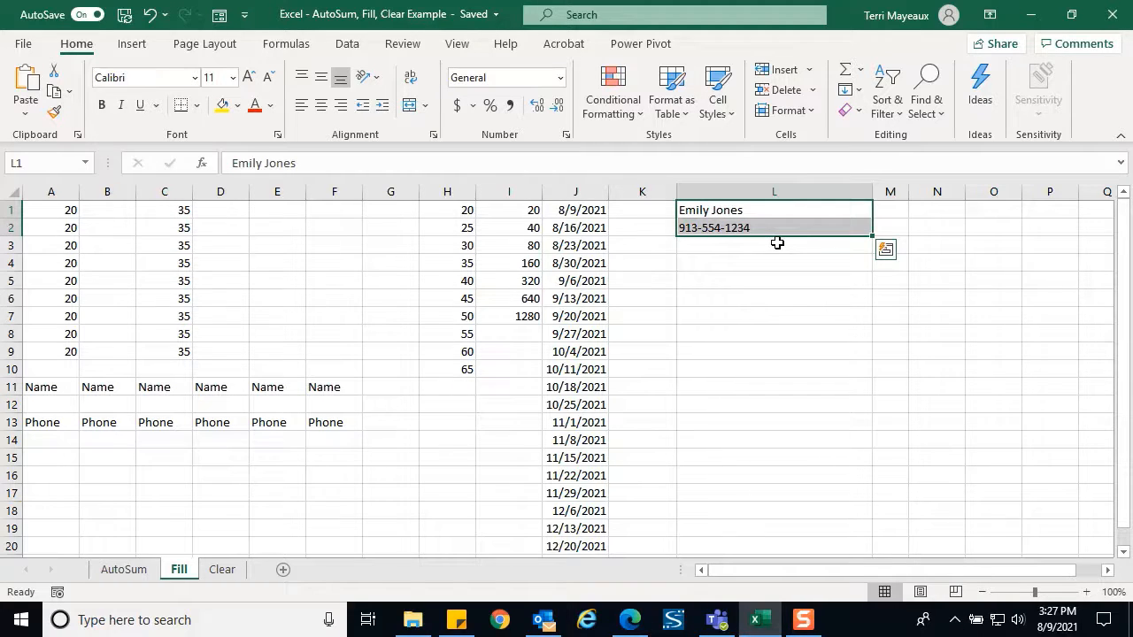
pyautogui.click(856, 89)
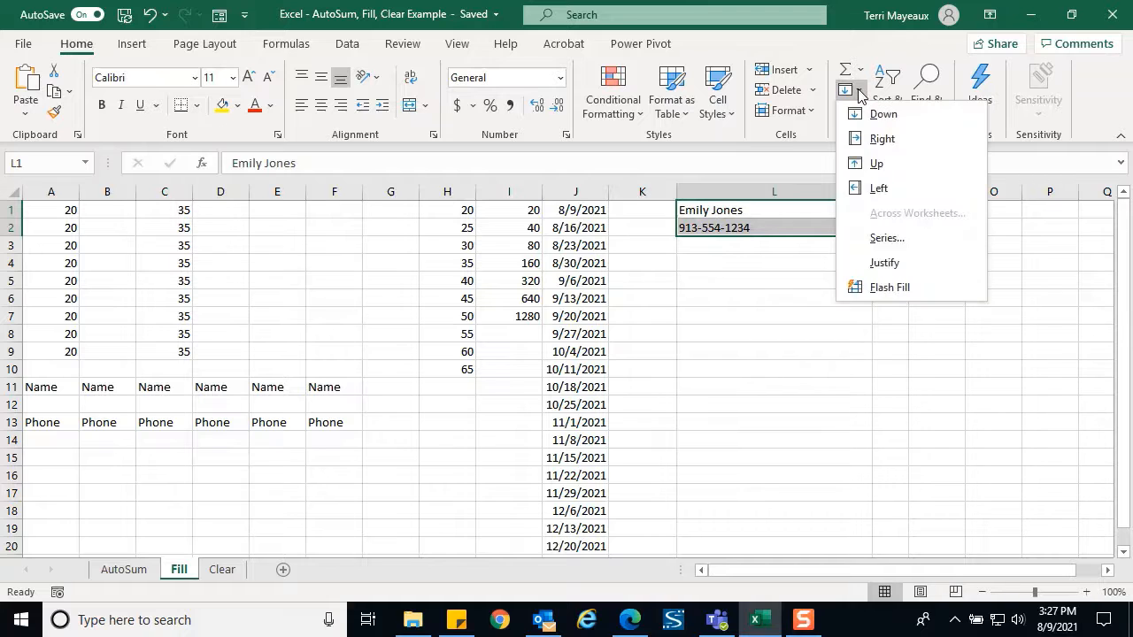
pyautogui.click(890, 262)
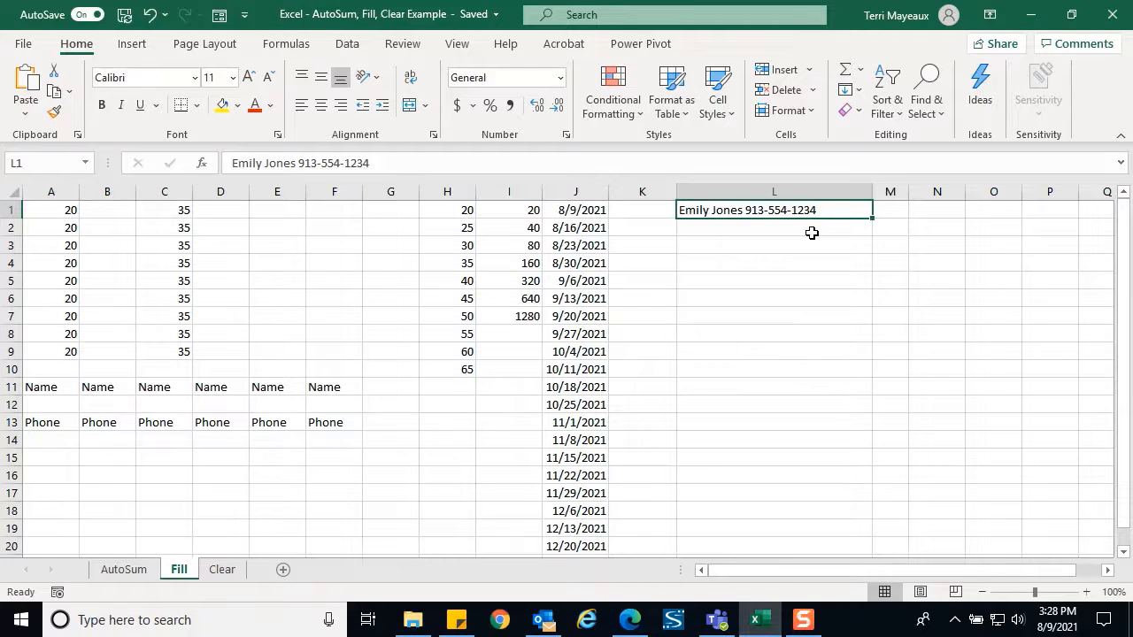
pyautogui.hotkey('ctrl', 'pagedown')
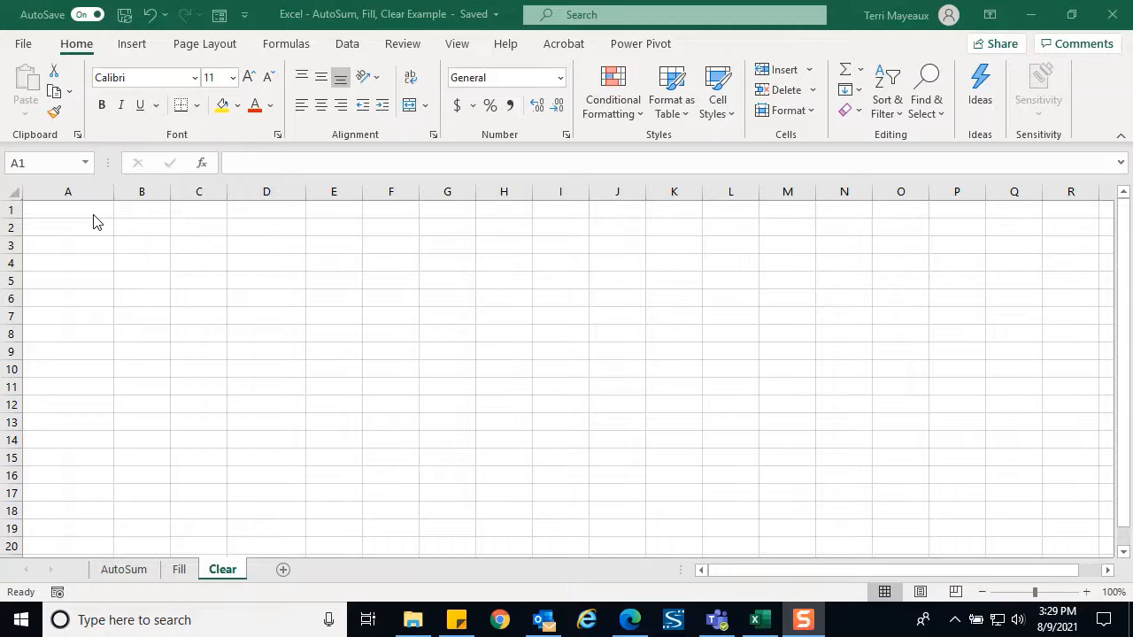
# Enter the word Test in cell A1
pyautogui.click(87, 211)
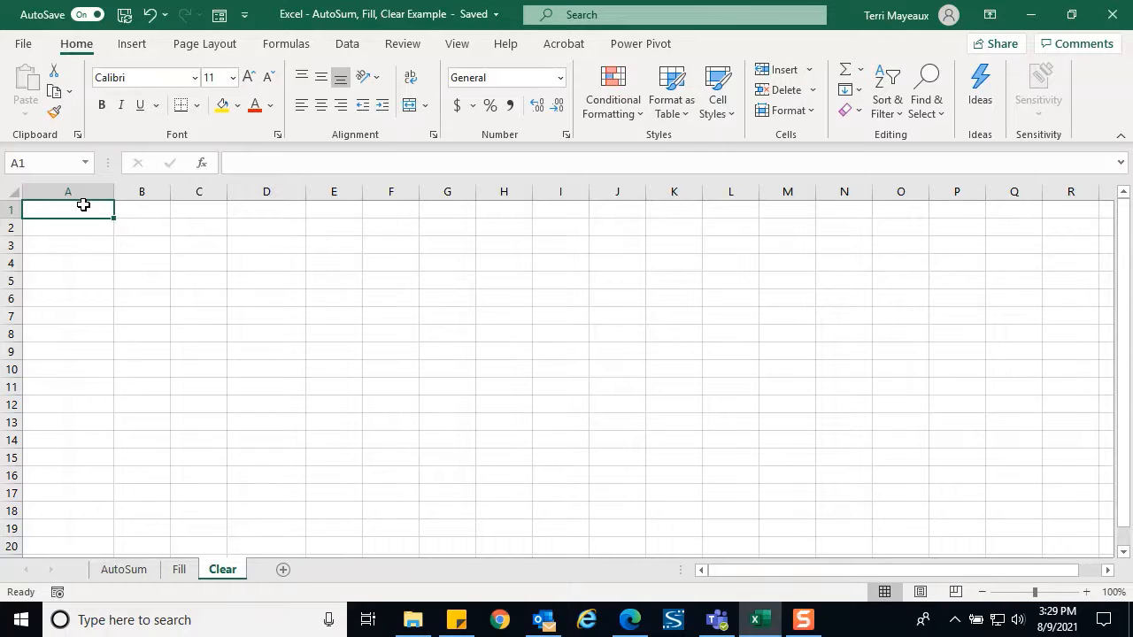
pyautogui.write('Test')
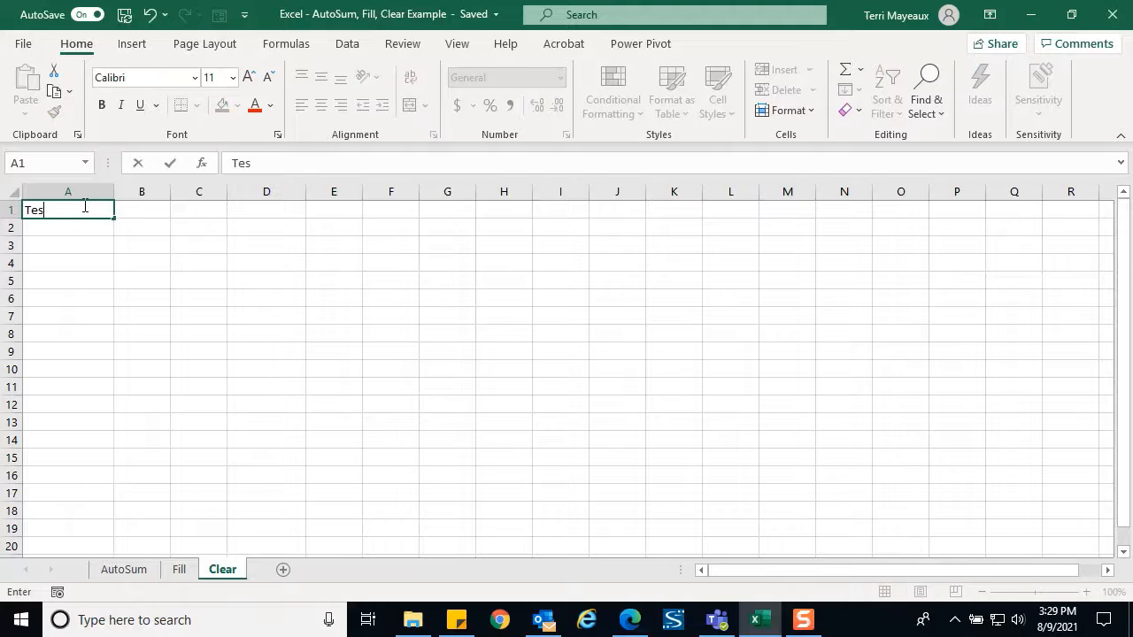
pyautogui.press('Return')
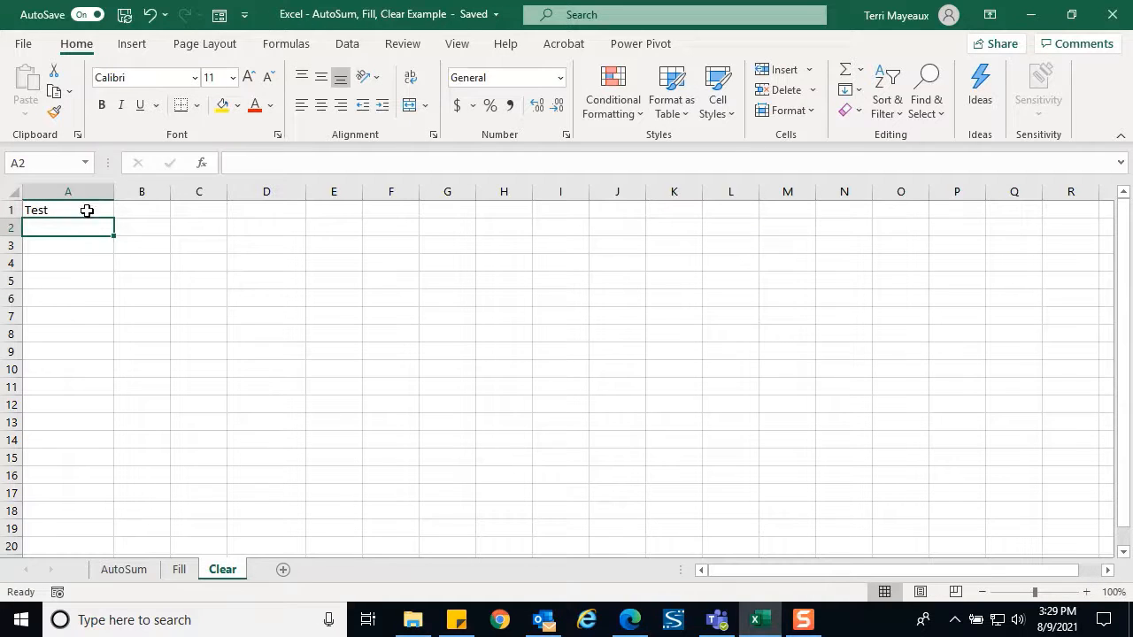
# Format A1 with yellow fill, centred, bold, Aharoni font at size 16
pyautogui.click(90, 210)
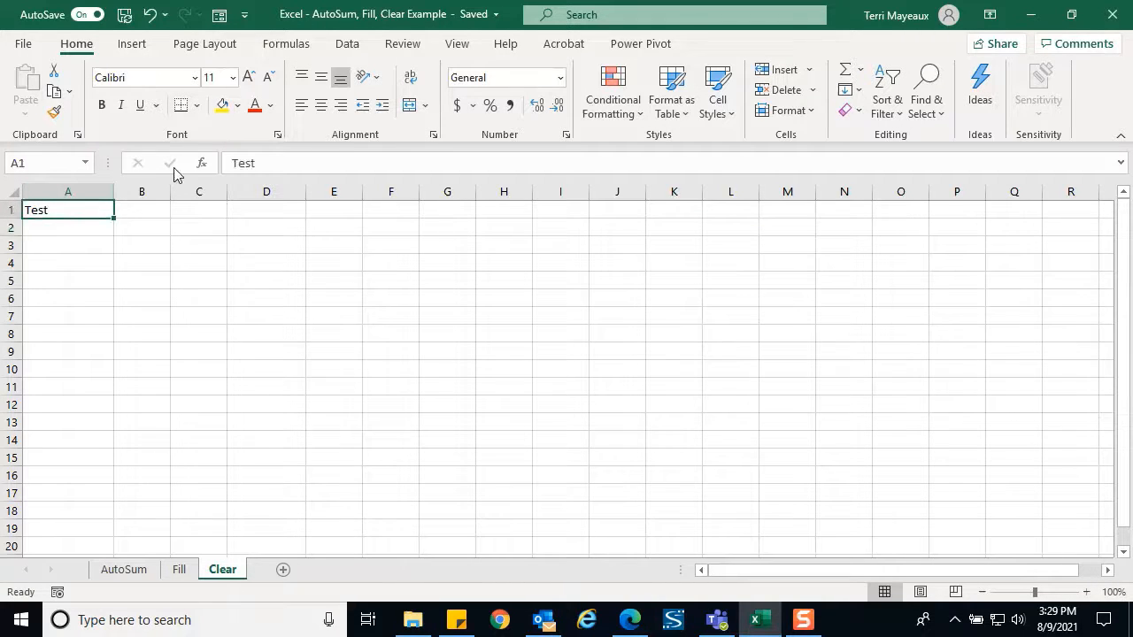
pyautogui.click(223, 105)
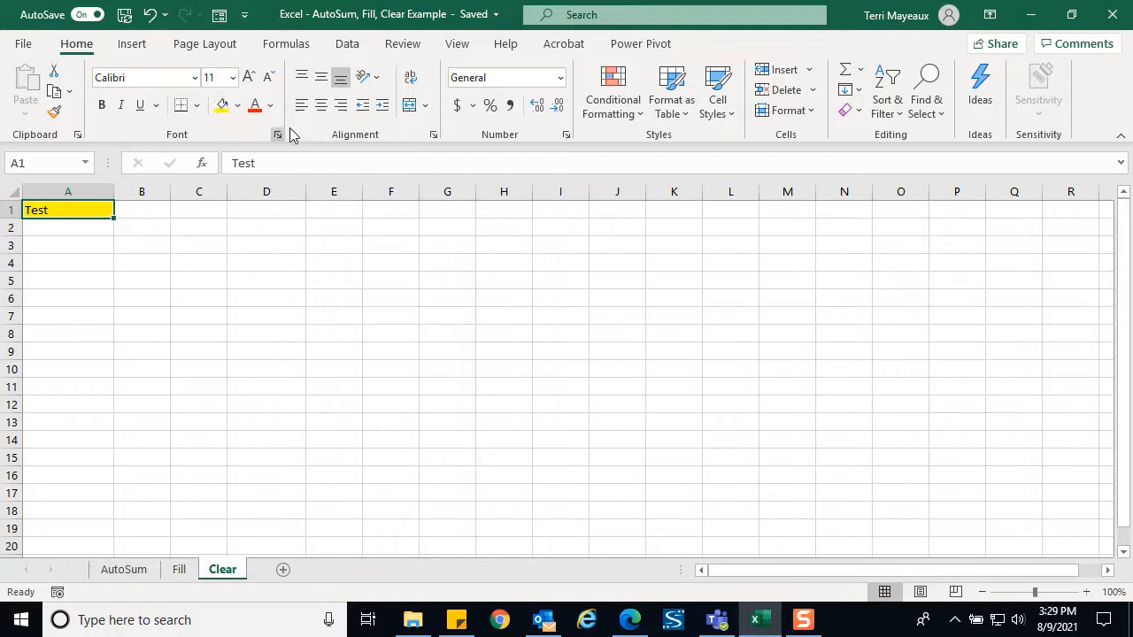
pyautogui.click(322, 107)
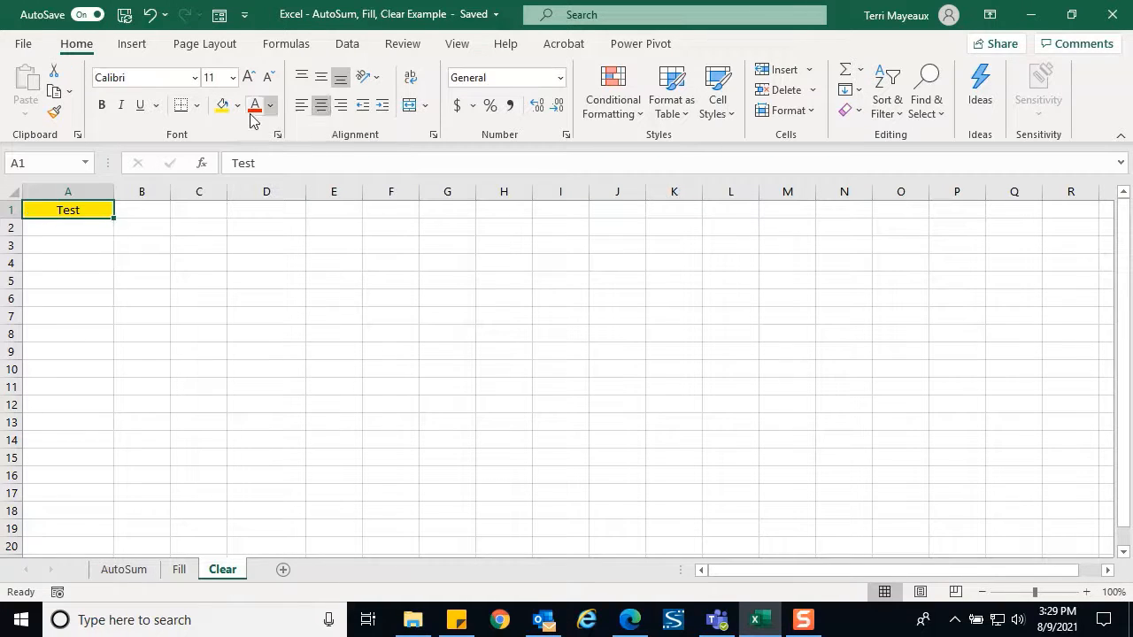
pyautogui.click(101, 105)
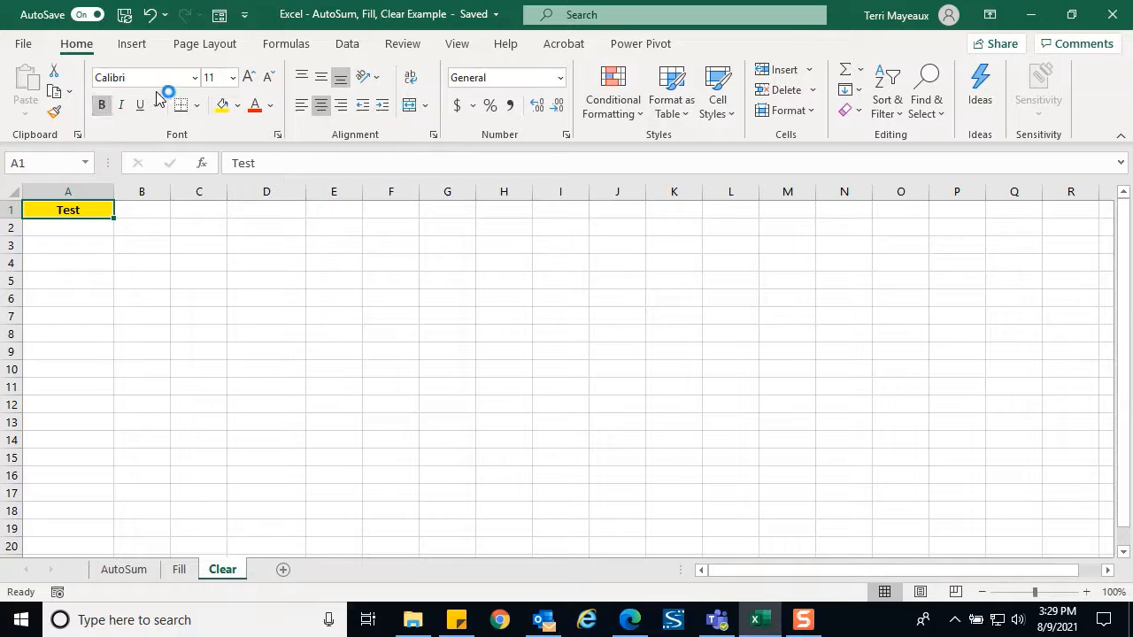
pyautogui.click(195, 78)
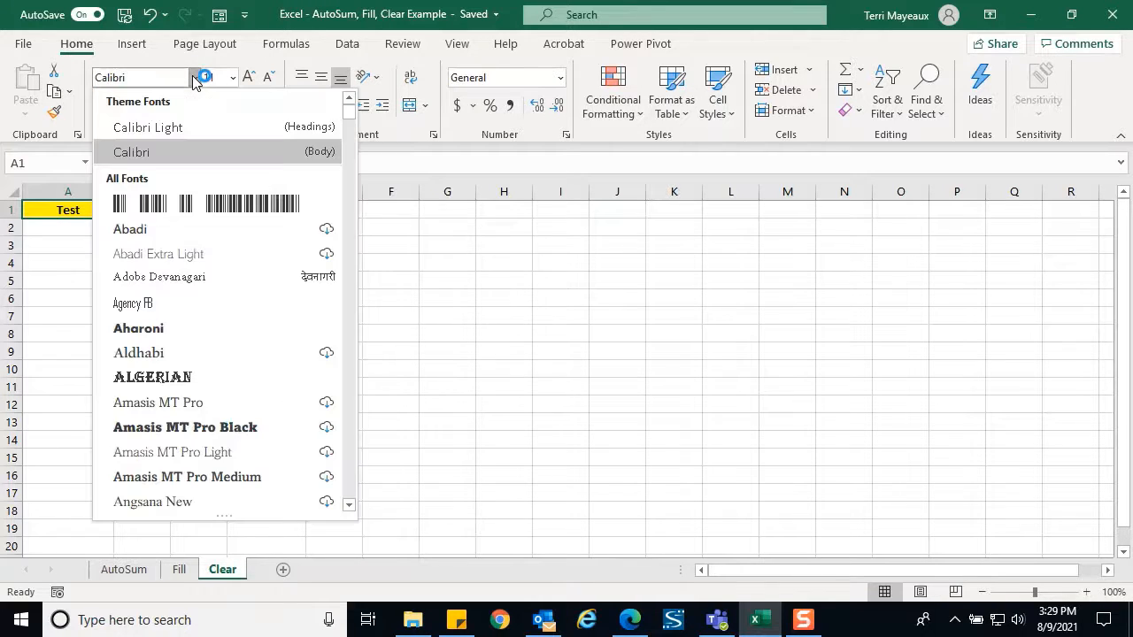
pyautogui.click(162, 332)
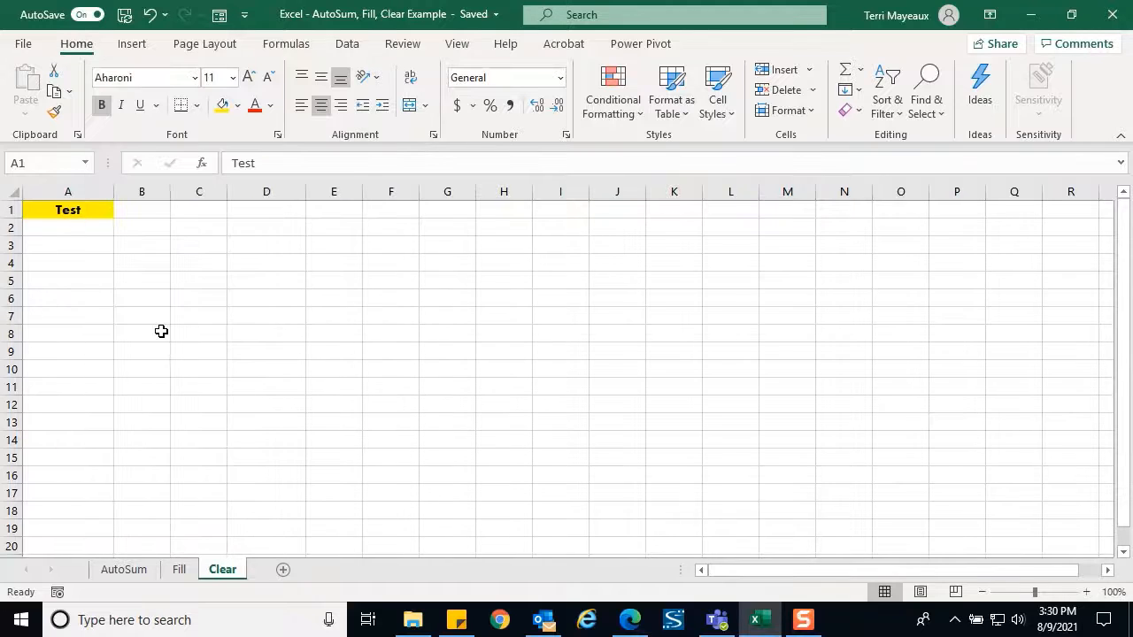
pyautogui.click(232, 78)
pyautogui.click(219, 222)
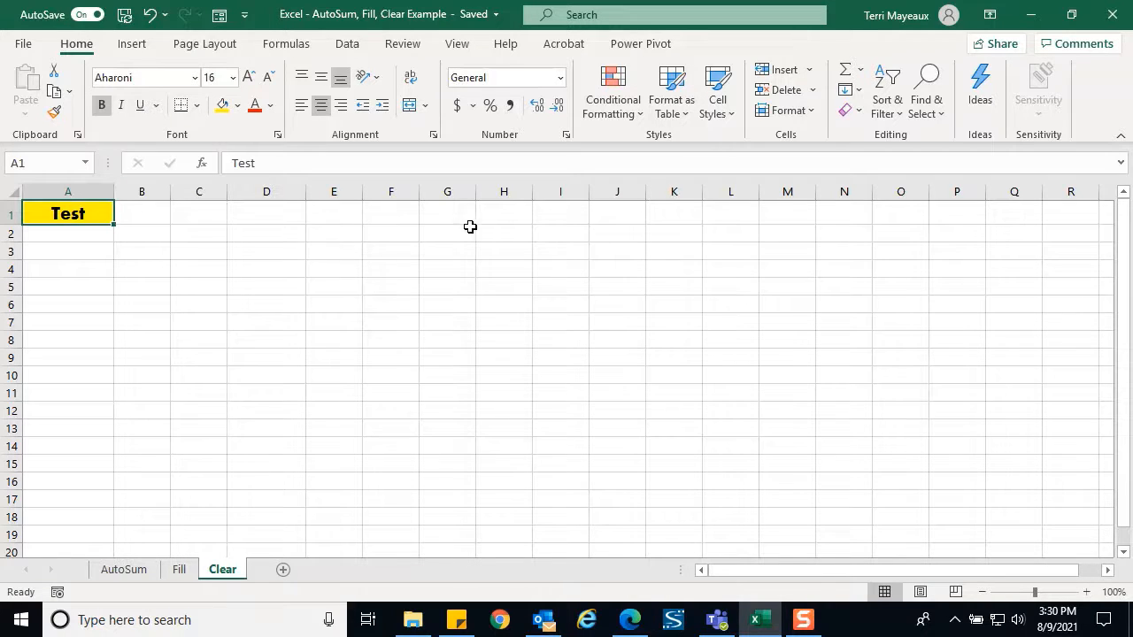
pyautogui.click(859, 112)
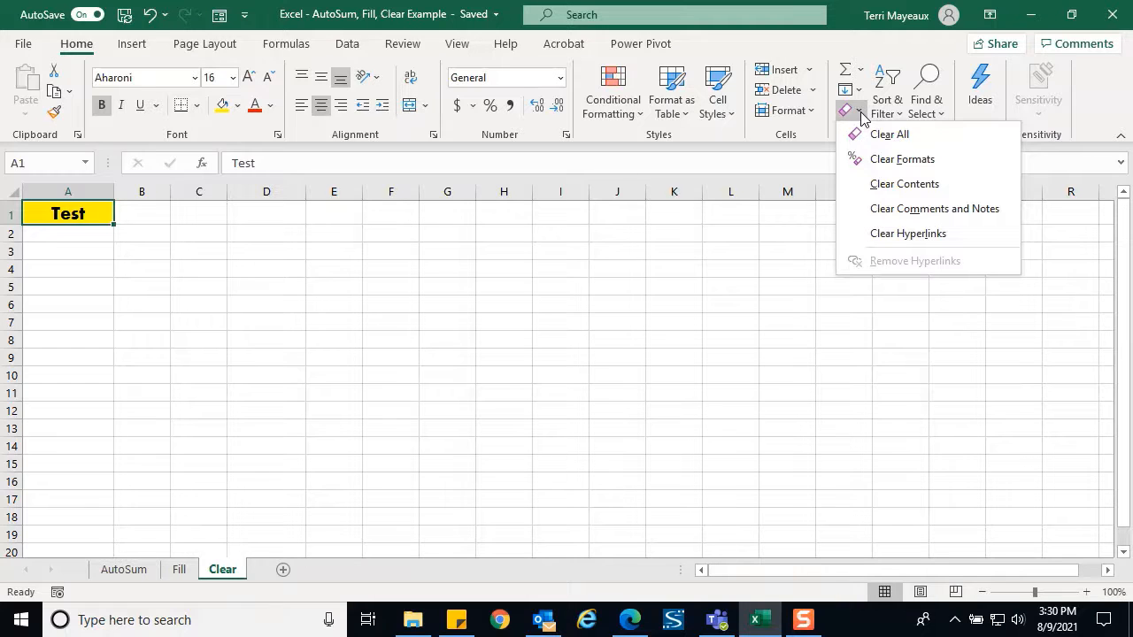
pyautogui.click(888, 167)
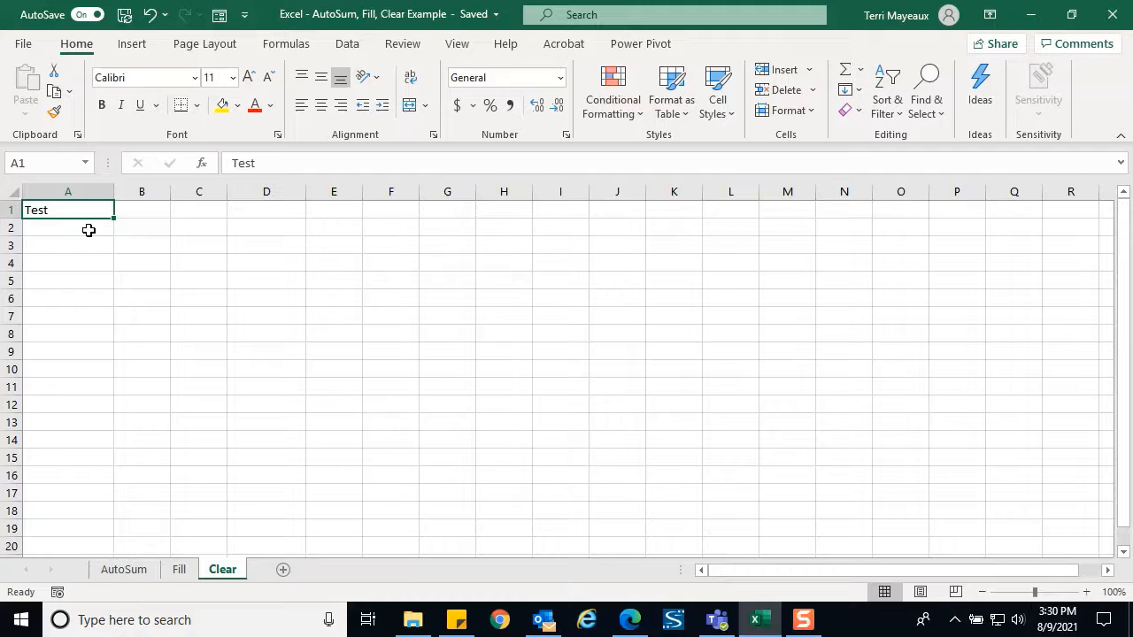
pyautogui.click(150, 14)
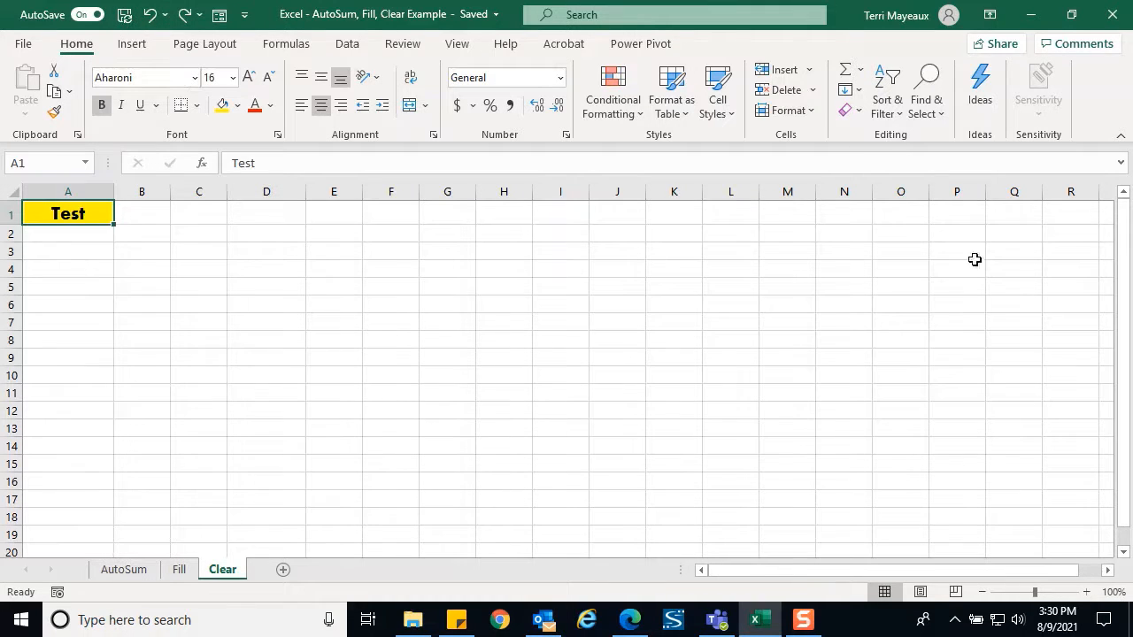
pyautogui.click(851, 109)
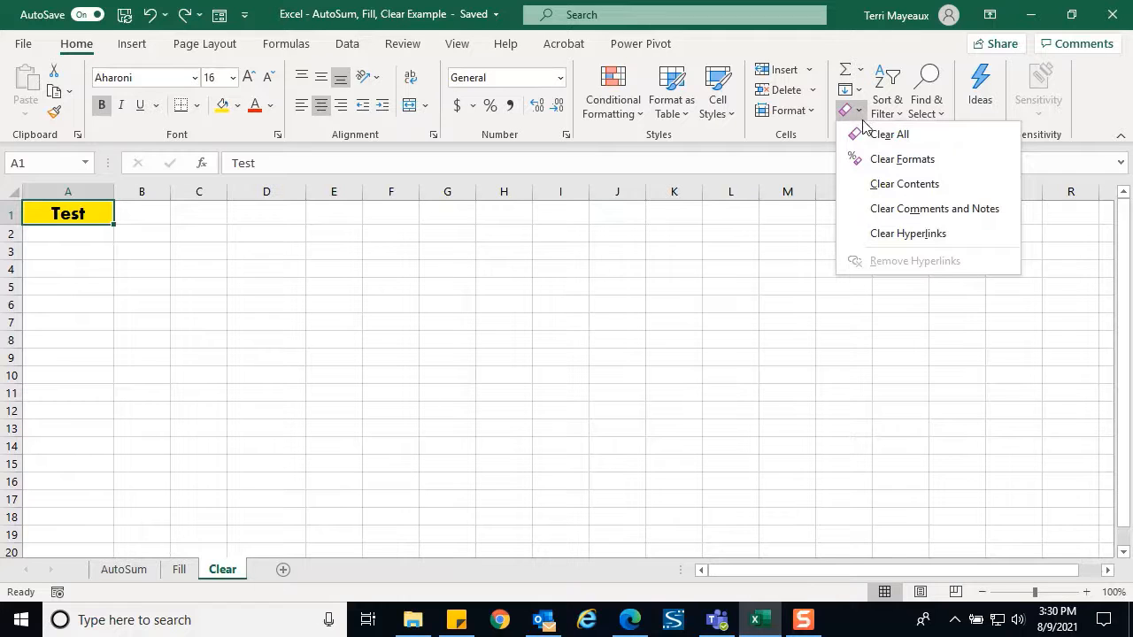
pyautogui.click(892, 193)
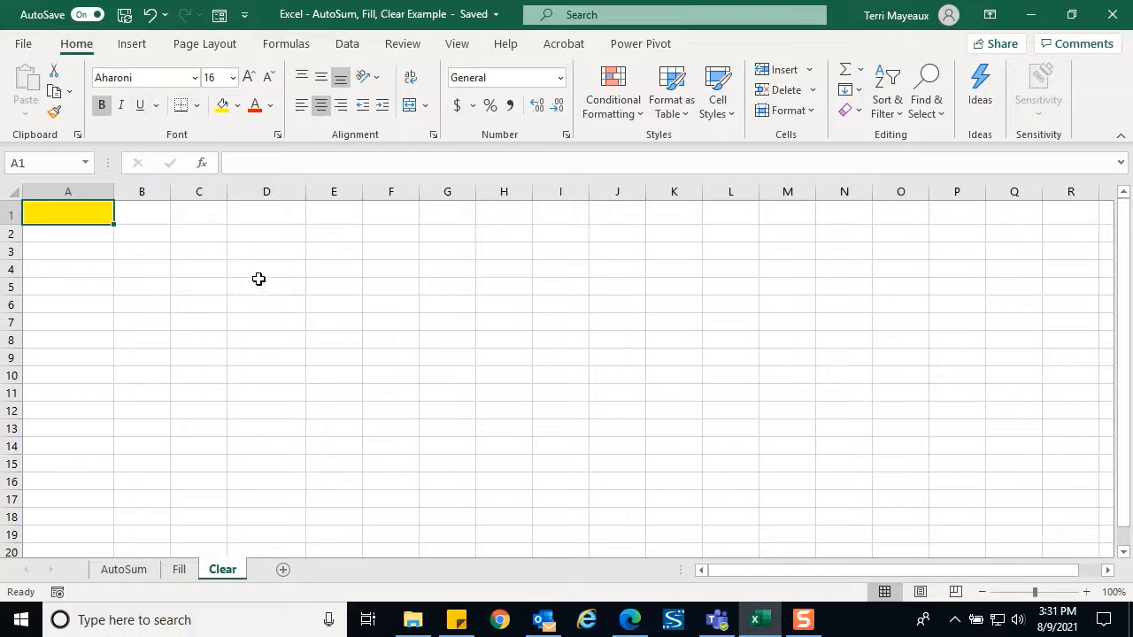
pyautogui.click(153, 15)
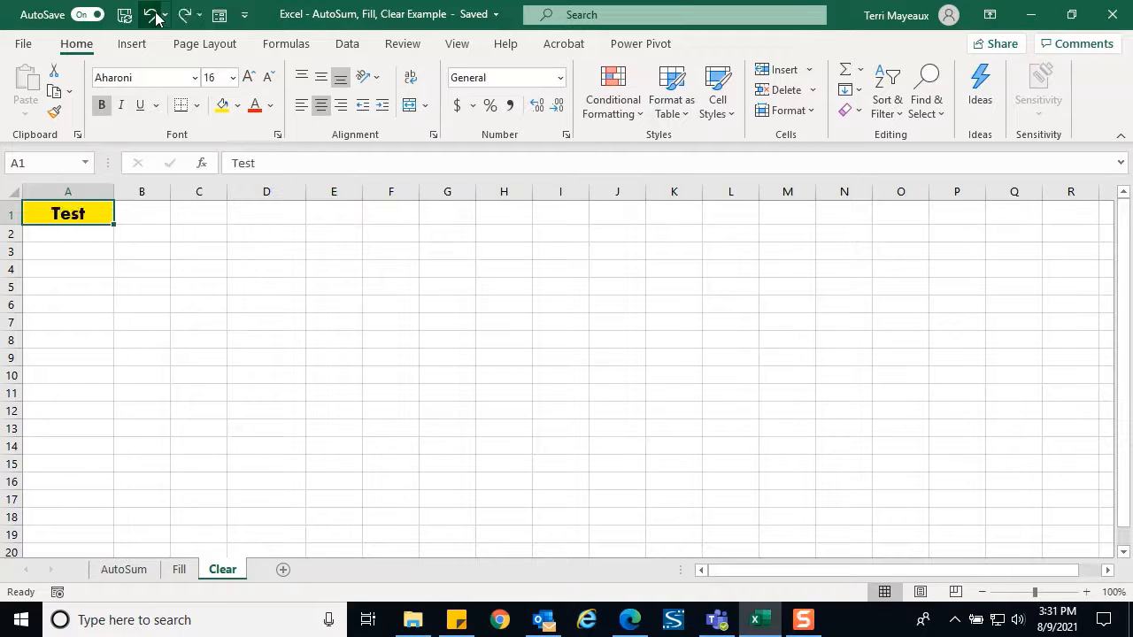
pyautogui.click(856, 111)
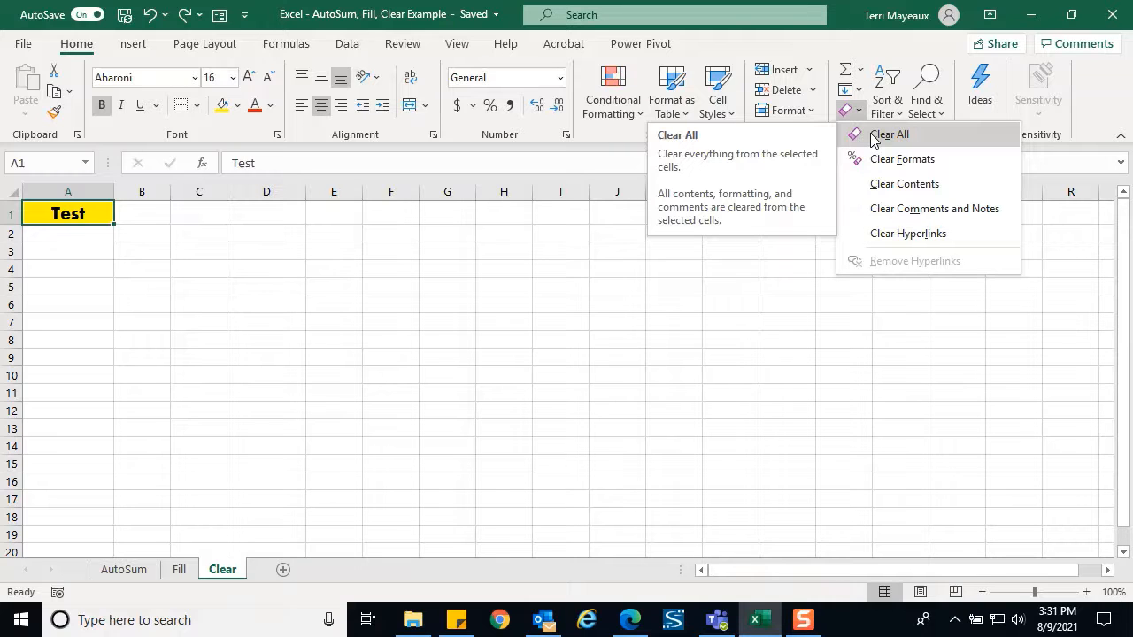
pyautogui.click(874, 138)
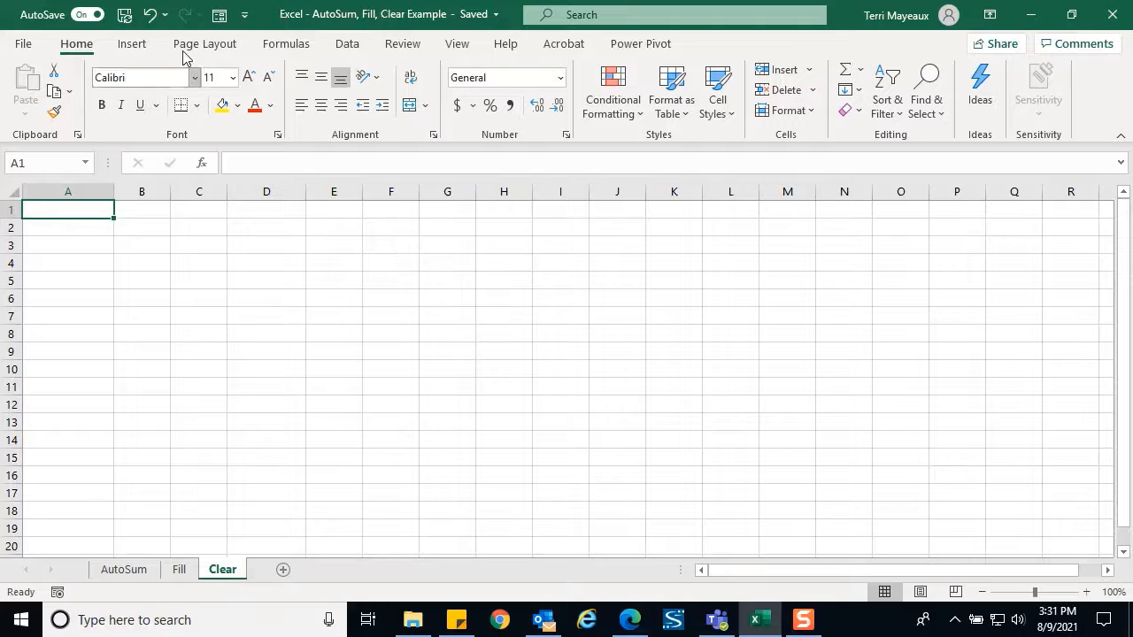
pyautogui.click(150, 16)
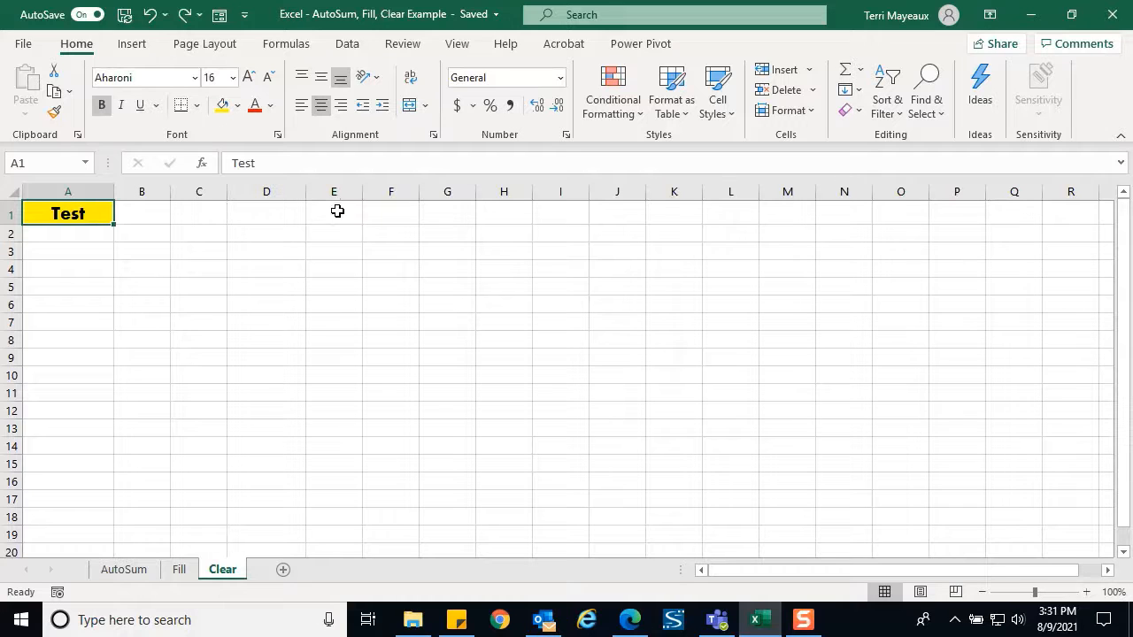
# Enter 1234 in D1, which its date format displays as 5/18/1903
pyautogui.click(279, 213)
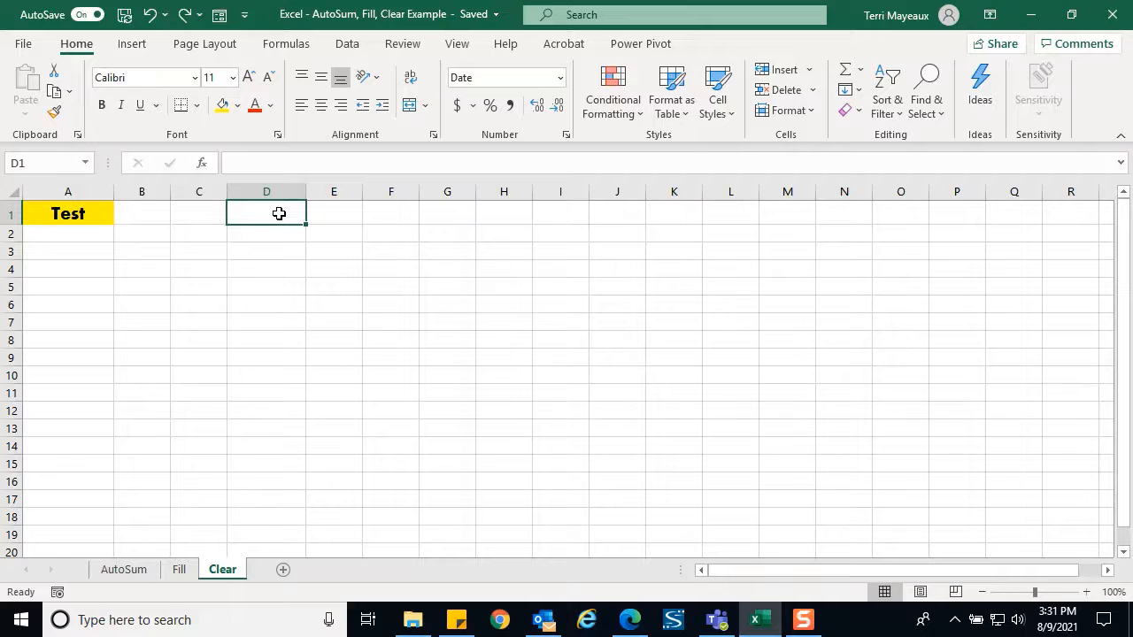
pyautogui.write('1234')
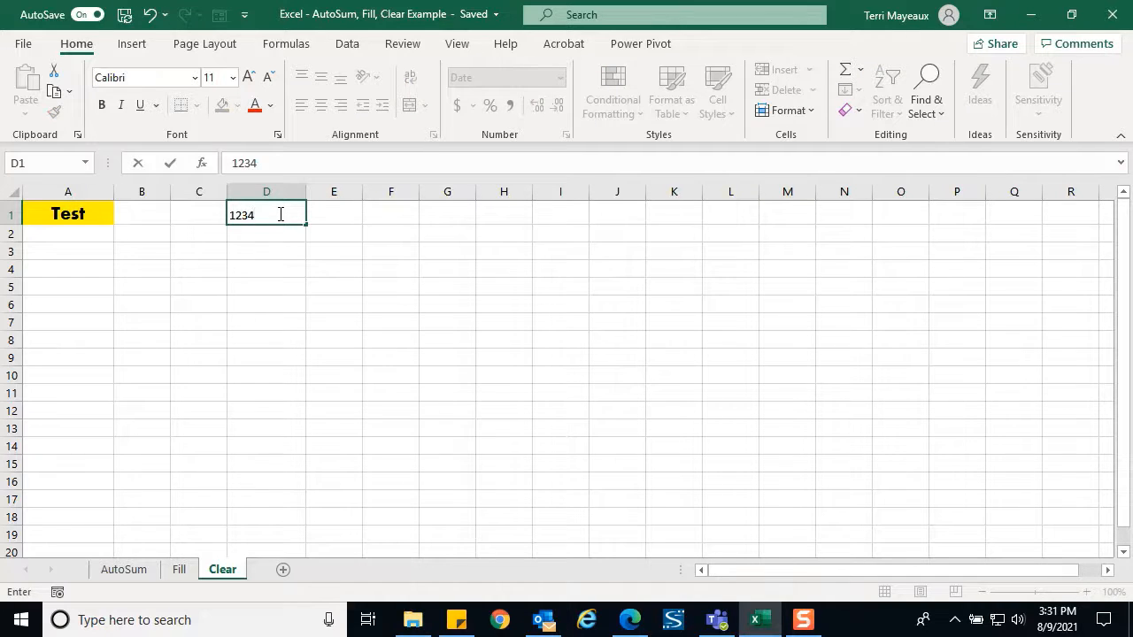
pyautogui.press('Return')
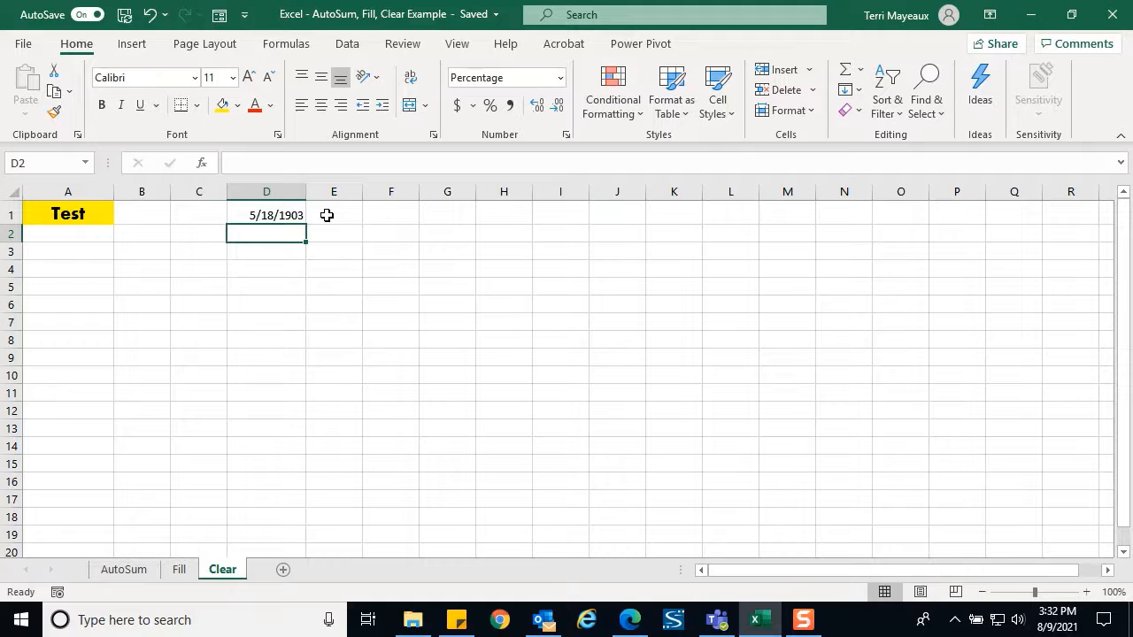
# Clear the formats from D1 so its date 5/18/1903 shows as the plain number 1234
pyautogui.click(284, 214)
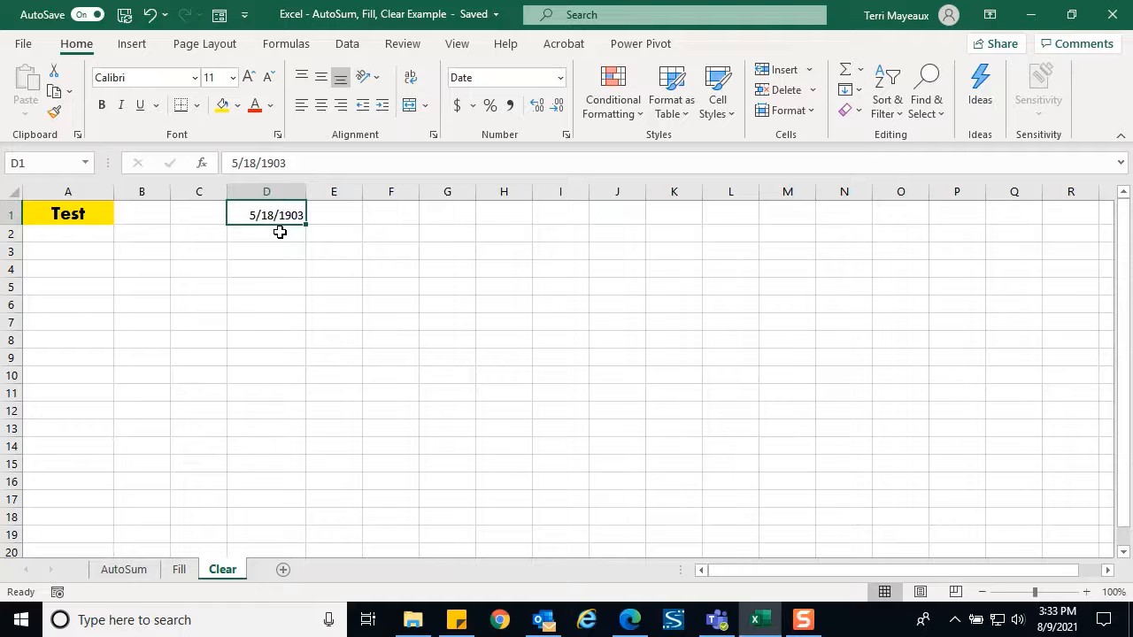
pyautogui.click(857, 118)
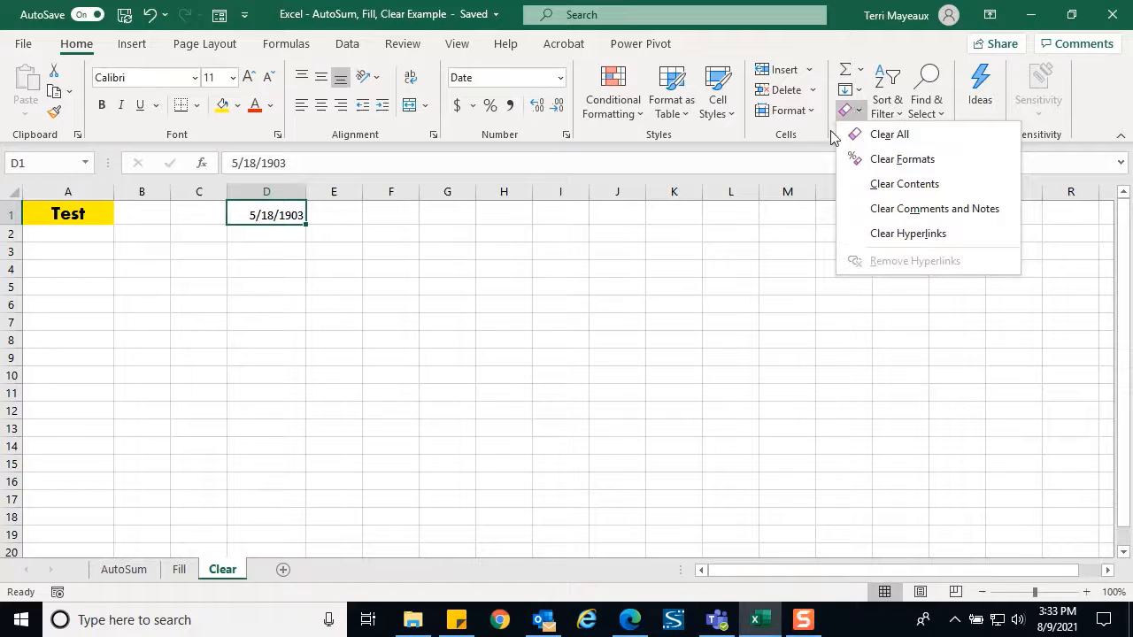
pyautogui.click(881, 165)
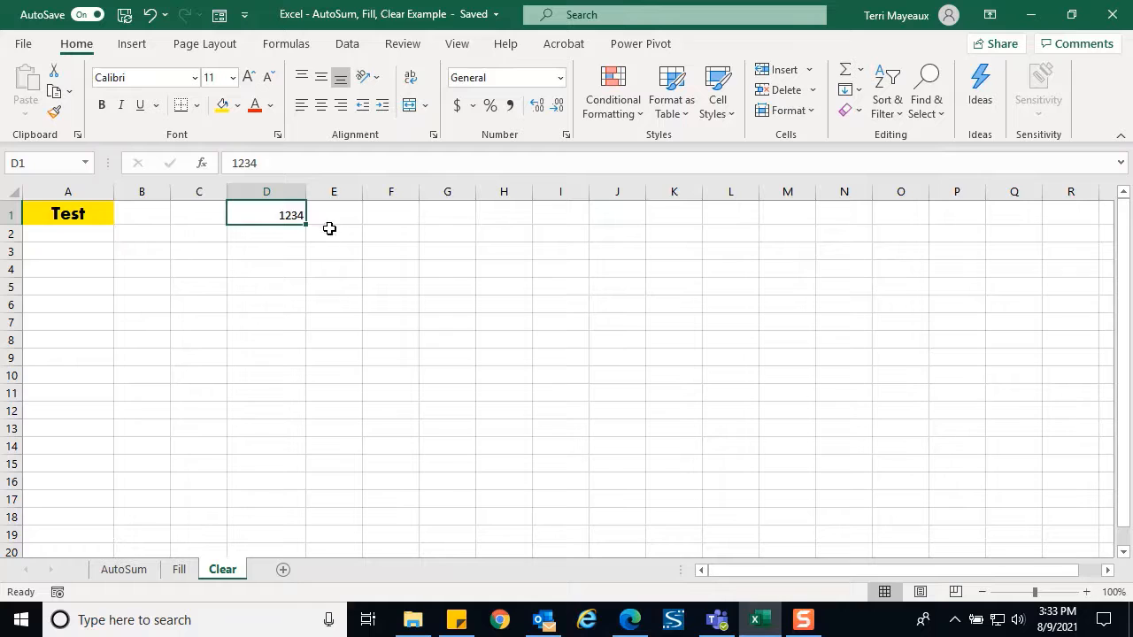